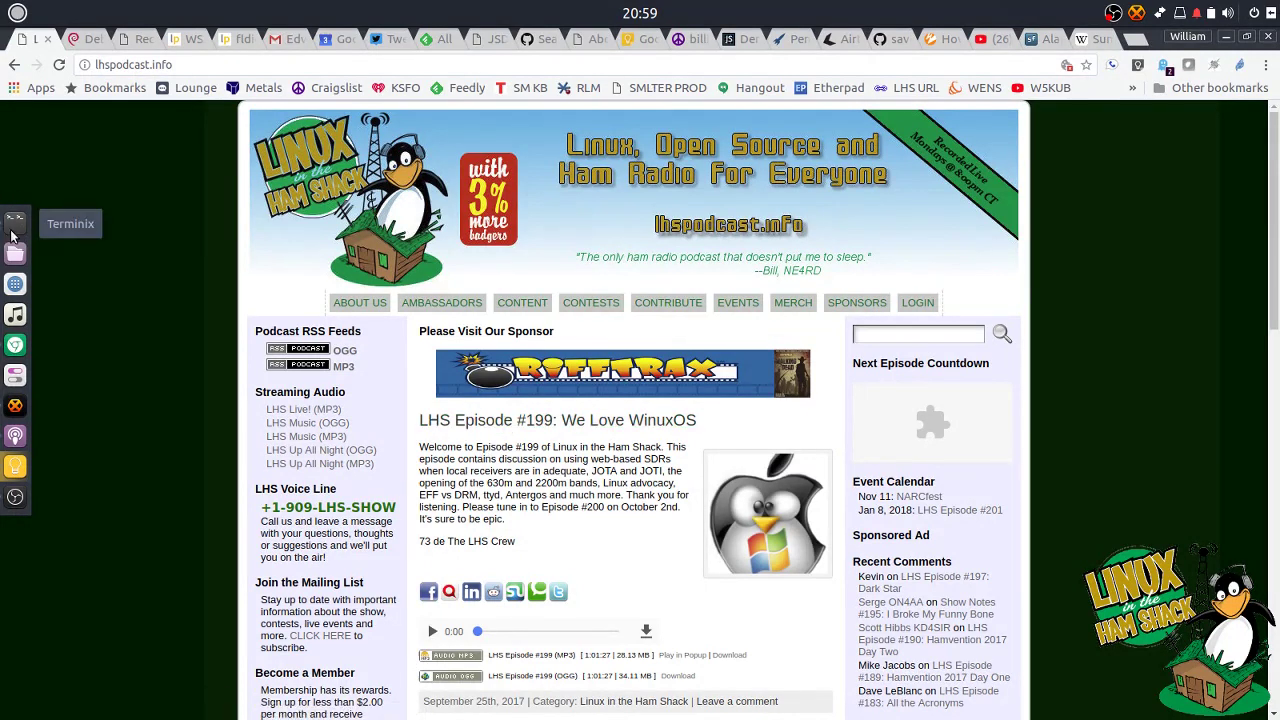
# Bring the Terminix window with the screenfetch summary forward and shift it slightly left.
pyautogui.click(12, 232)
pyautogui.moveTo(751, 124); pyautogui.dragTo(681, 126)
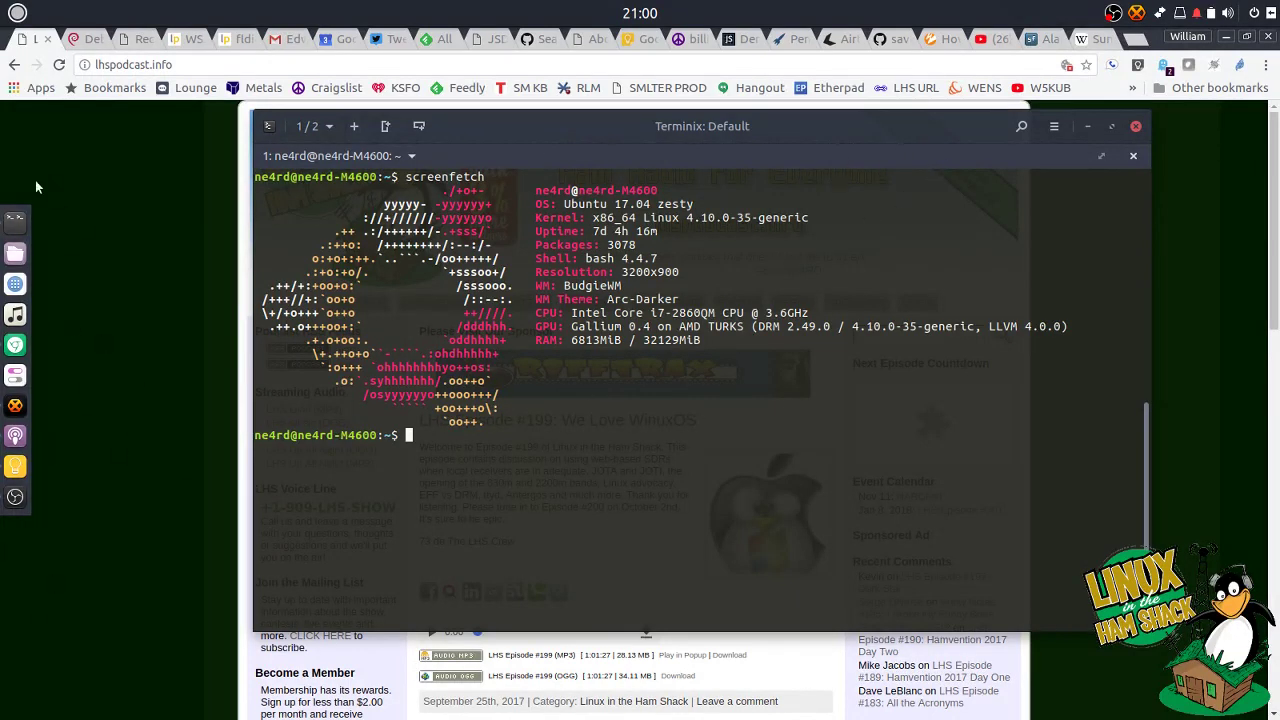
pyautogui.click(29, 16)
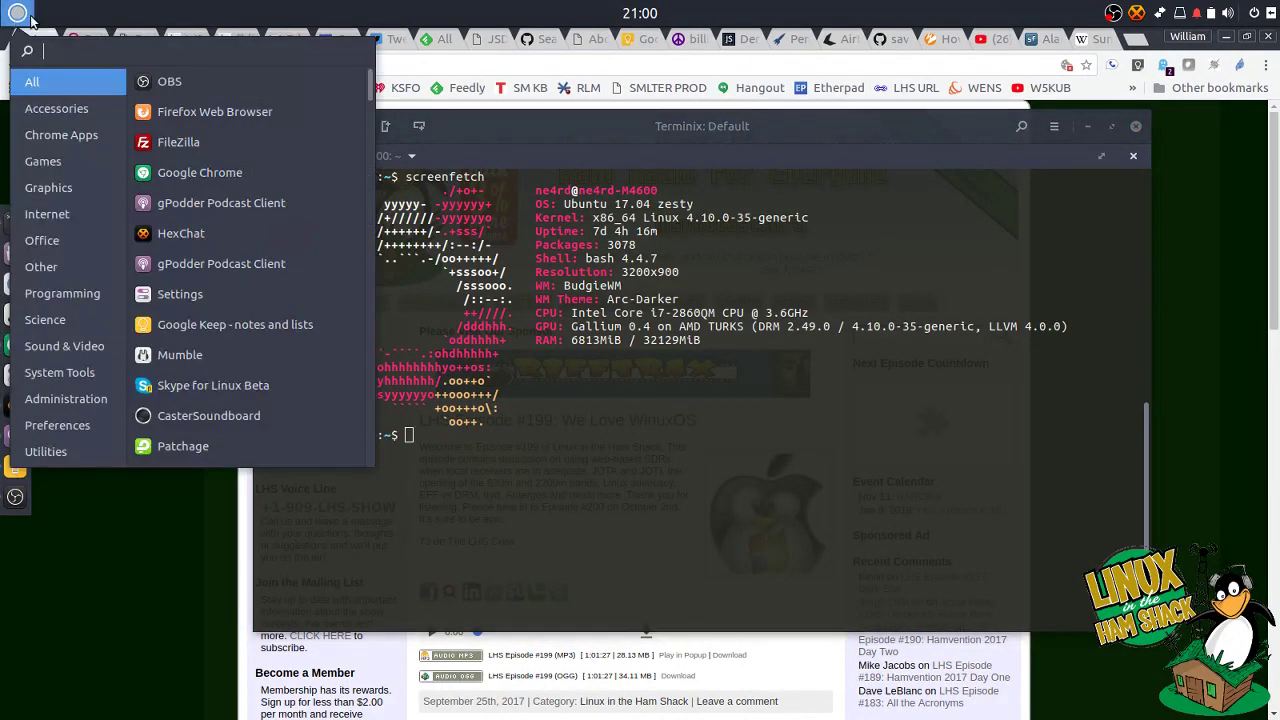
pyautogui.click(47, 321)
pyautogui.click(47, 286)
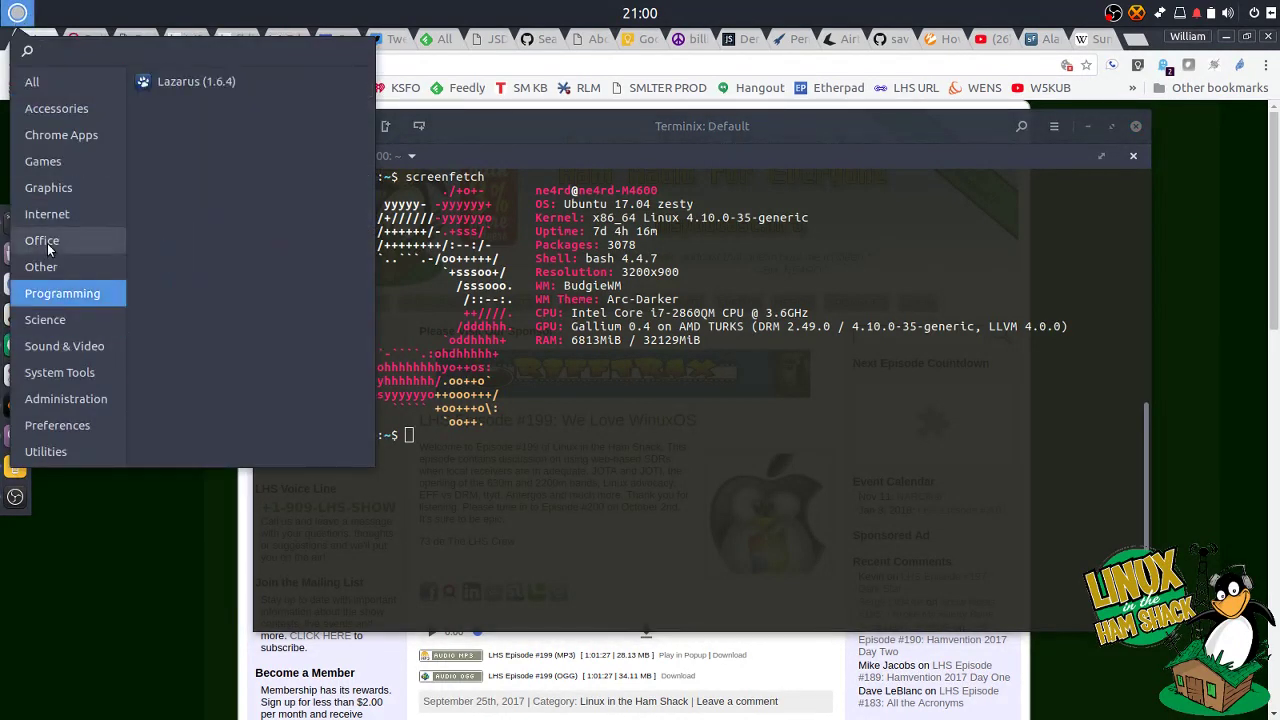
pyautogui.click(47, 242)
pyautogui.click(43, 372)
pyautogui.click(45, 425)
pyautogui.click(86, 346)
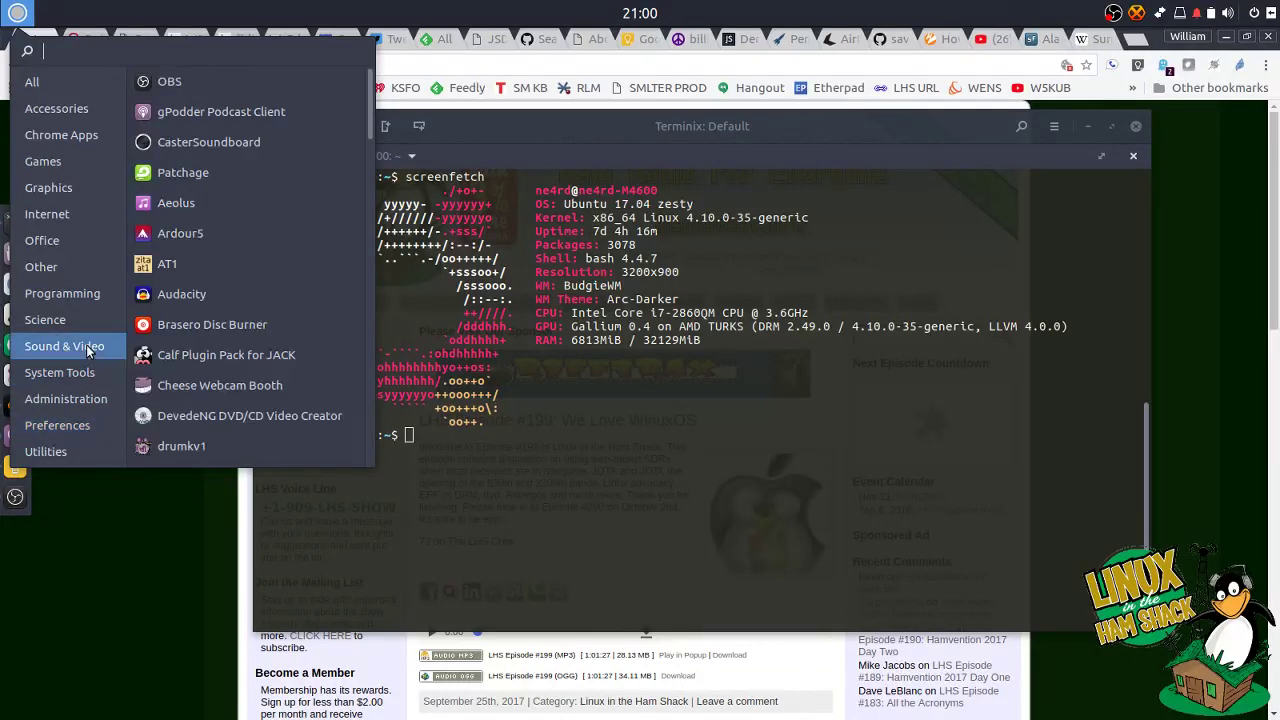
pyautogui.click(306, 601)
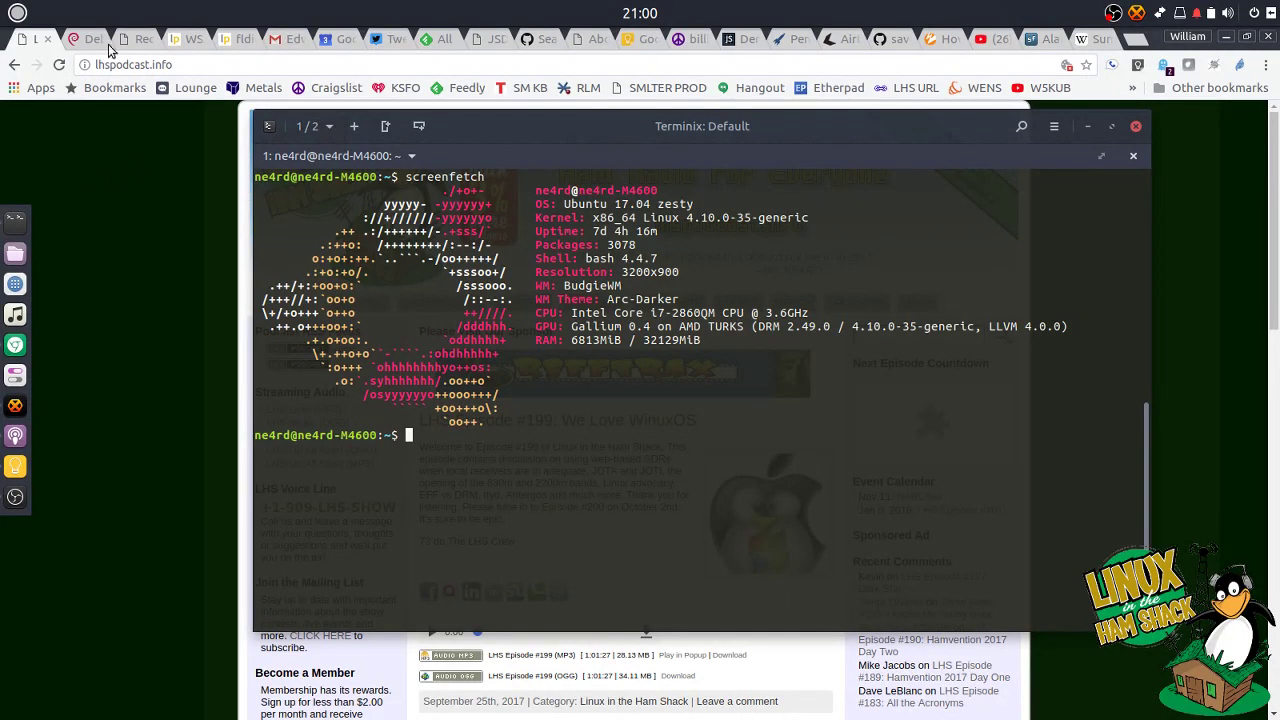
pyautogui.moveTo(670, 128); pyautogui.dragTo(574, 125)
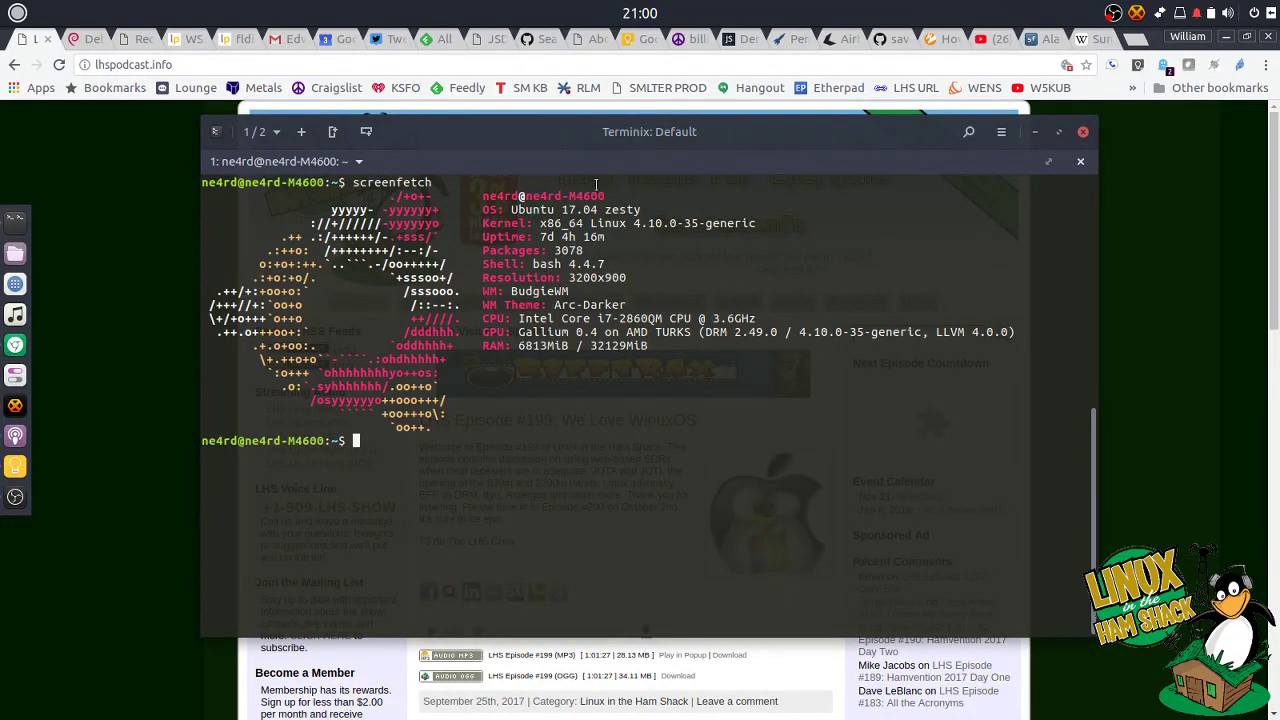
# Scroll through the Debian hamradio metapackages table, then switch to the CQRLOG download page.
pyautogui.click(95, 40)
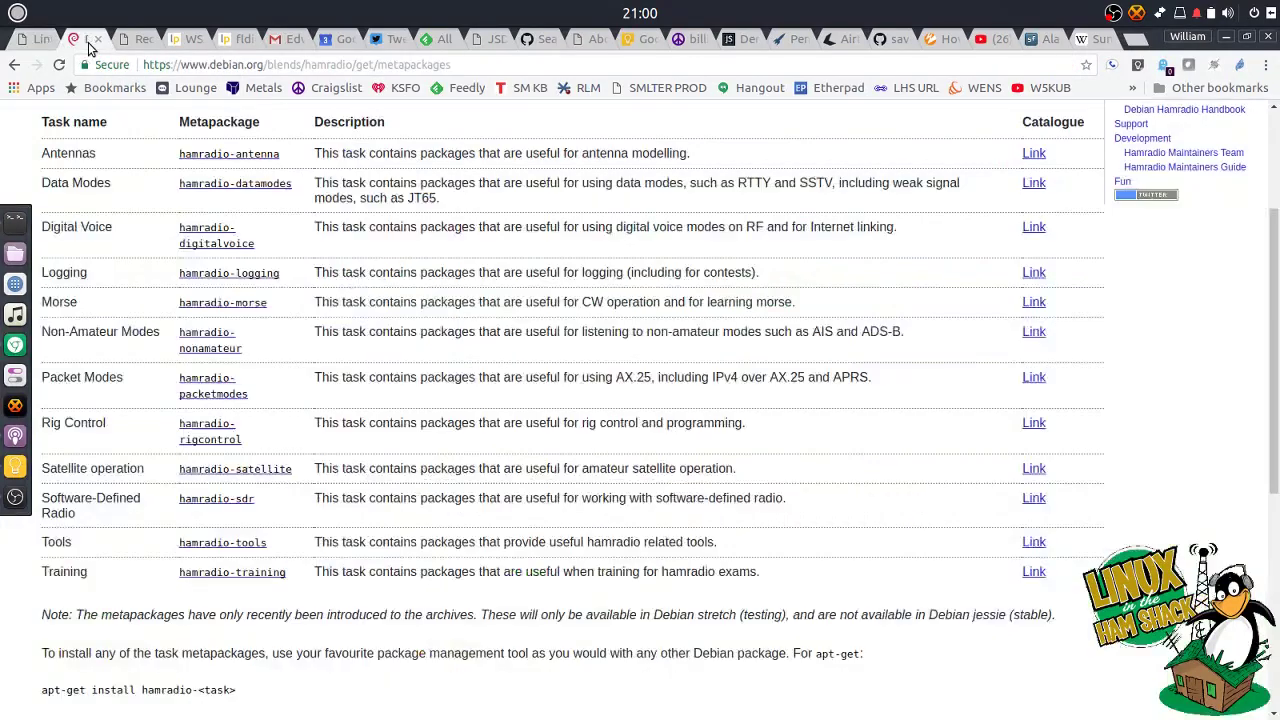
pyautogui.scroll(3, 455, 310)
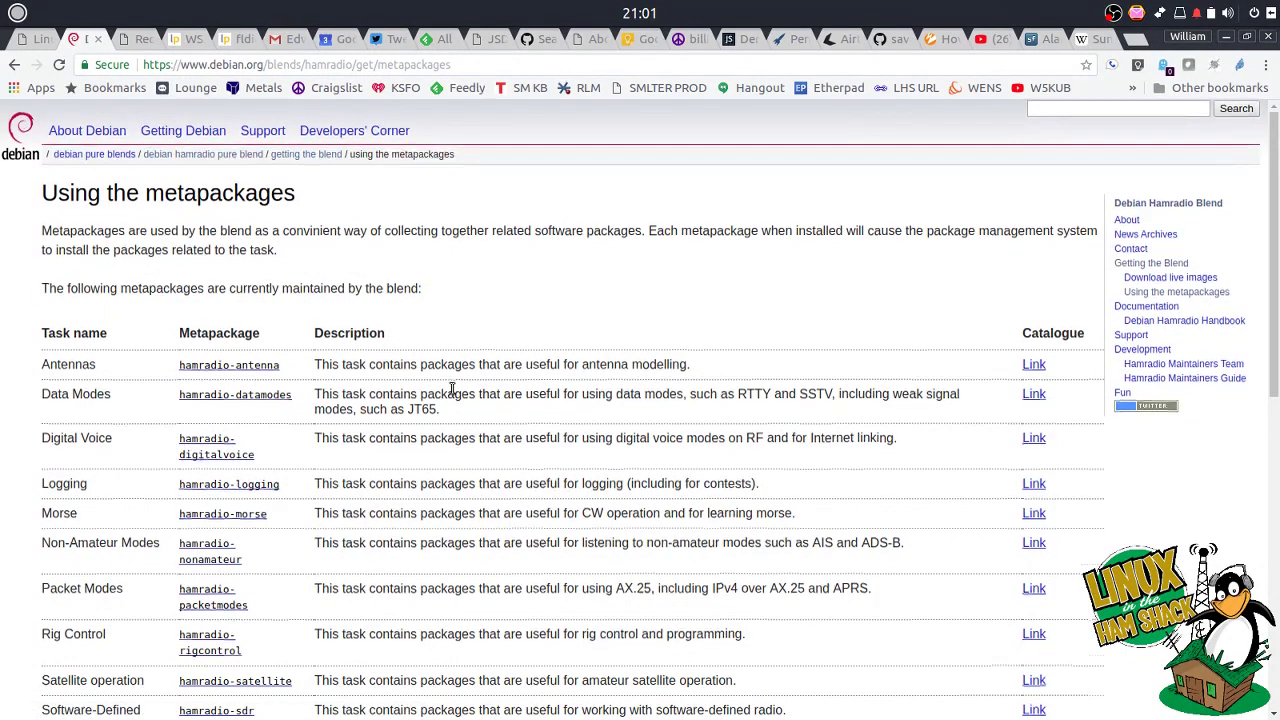
pyautogui.scroll(-2, 298, 302)
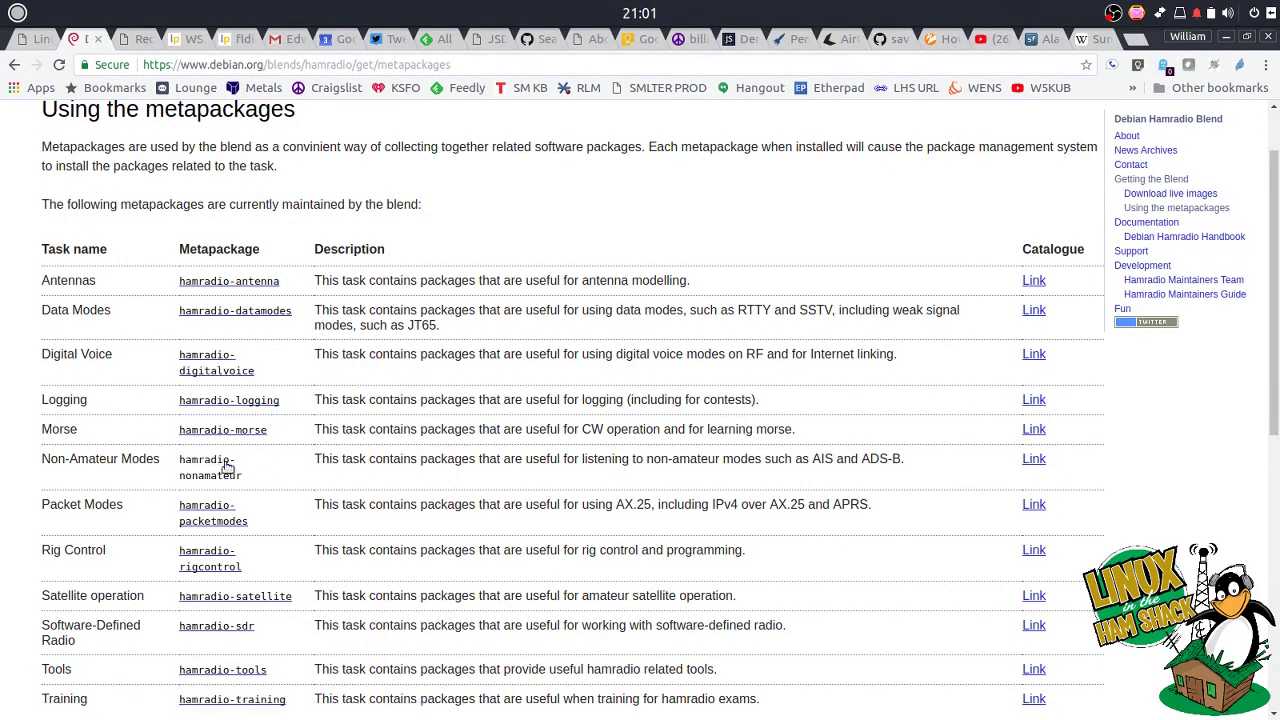
pyautogui.scroll(-2, 355, 476)
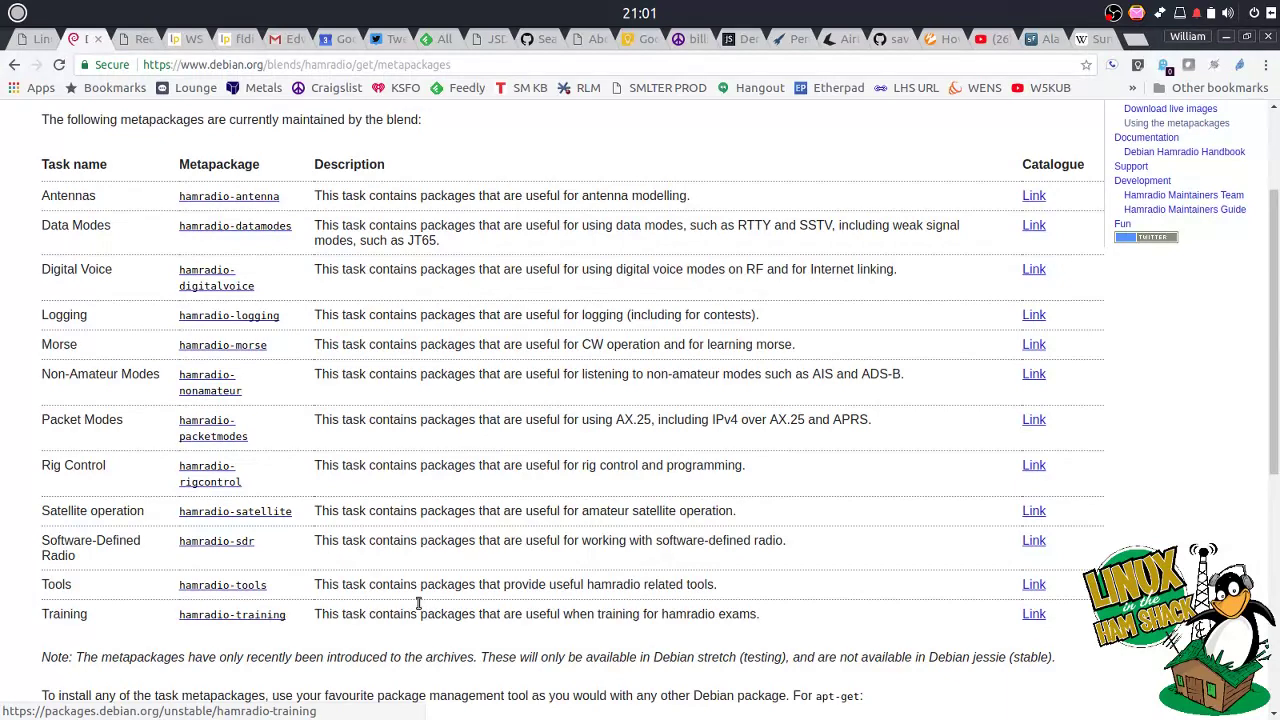
pyautogui.scroll(-1, 520, 476)
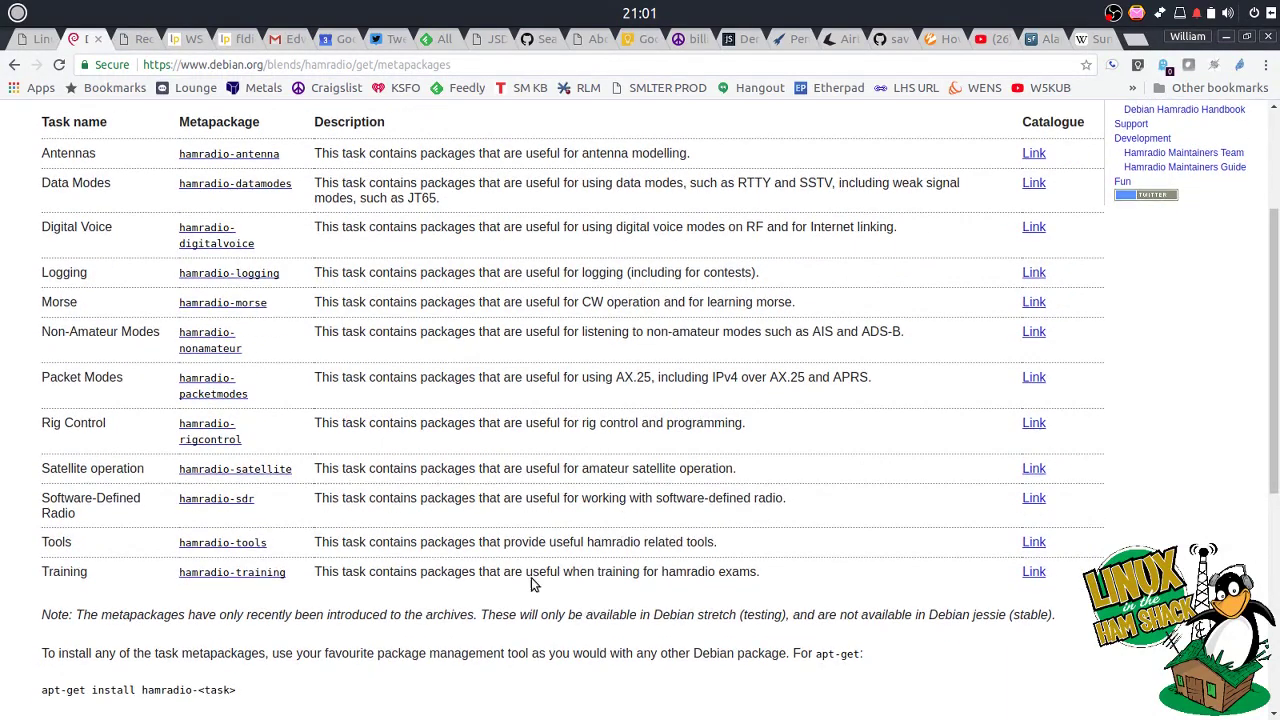
pyautogui.scroll(3, 585, 535)
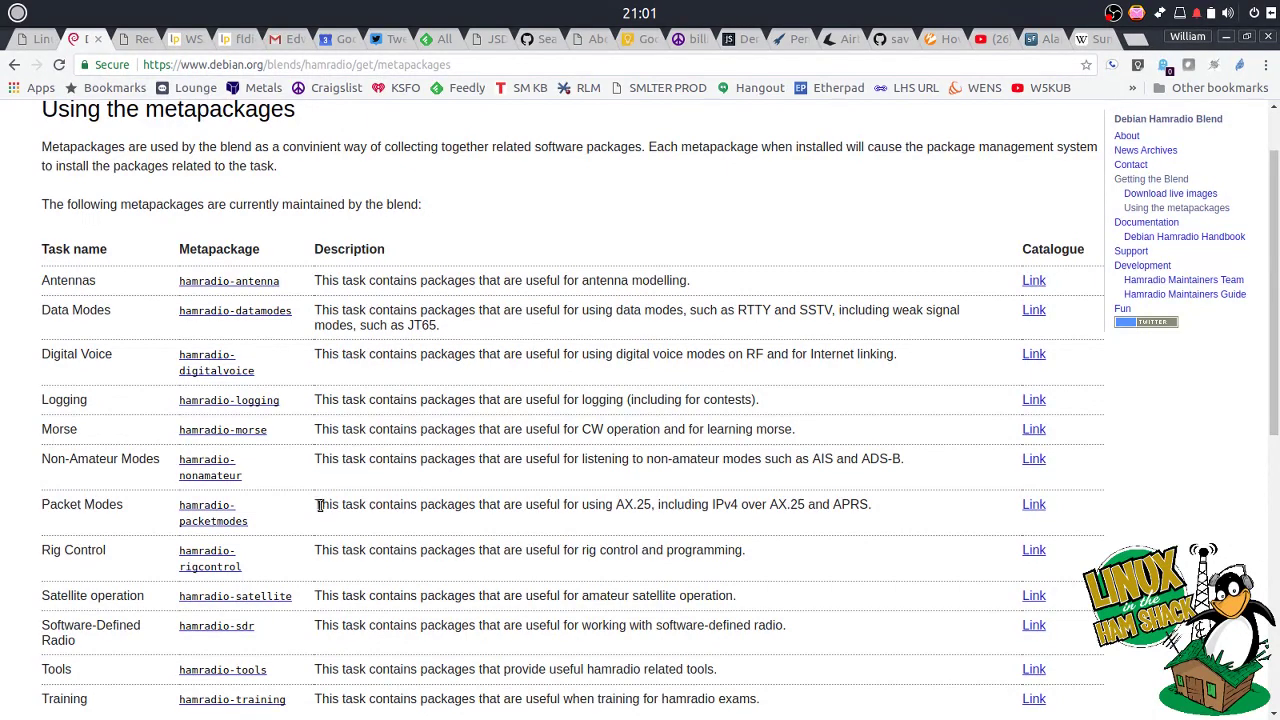
pyautogui.click(140, 40)
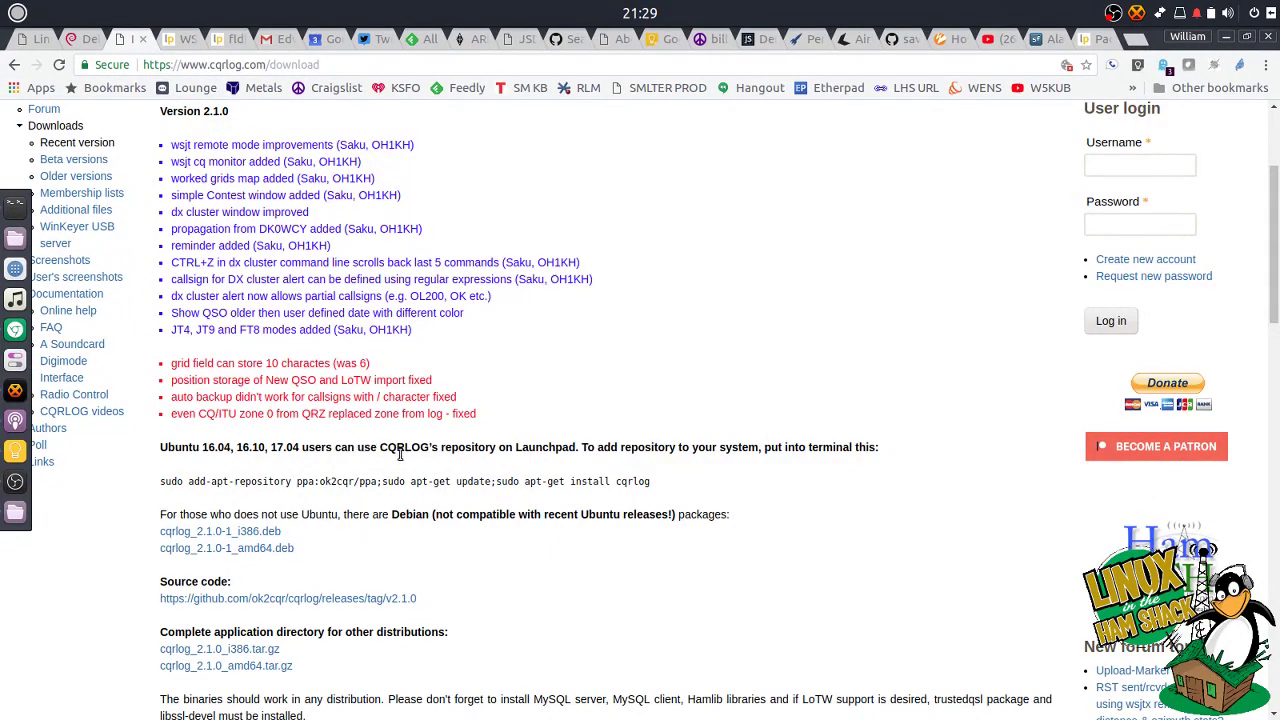
# Switch to the Launchpad Packaging/PPA help tab describing Personal Package Archives.
pyautogui.click(1096, 38)
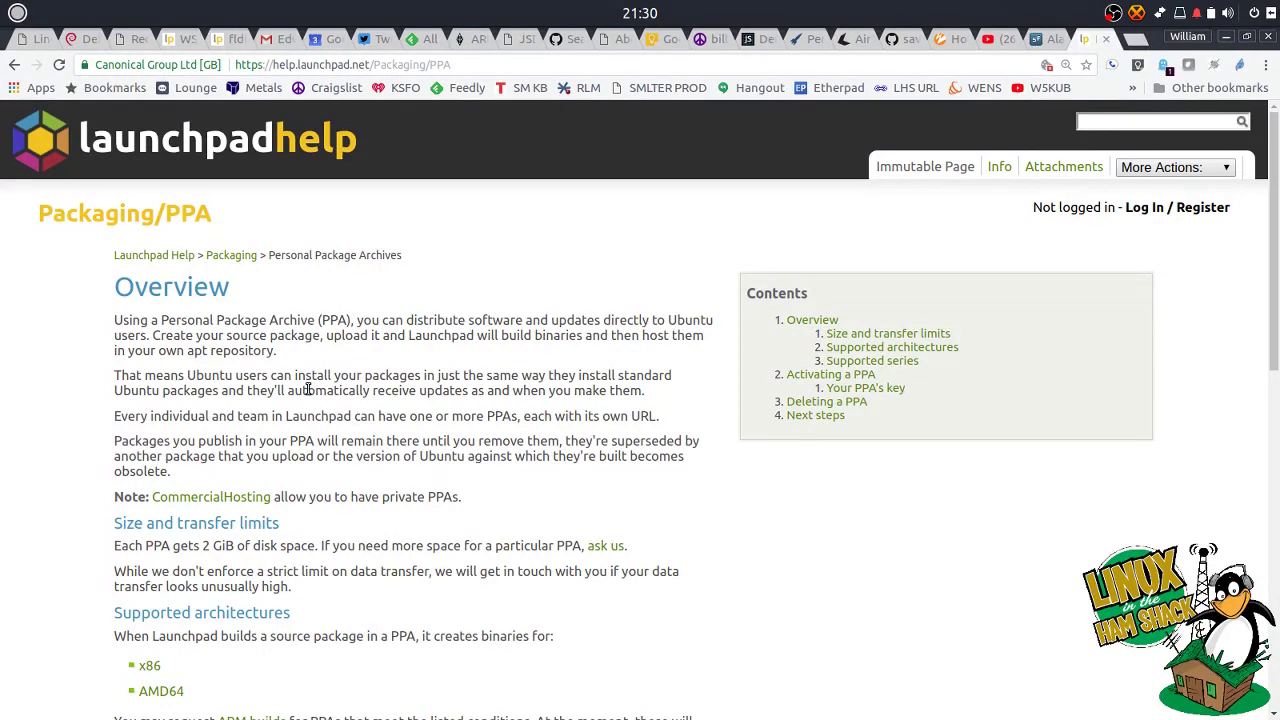
# Return to the cqrlog.com download tab showing the ppa:ok2cqr/ppa install command.
pyautogui.click(132, 40)
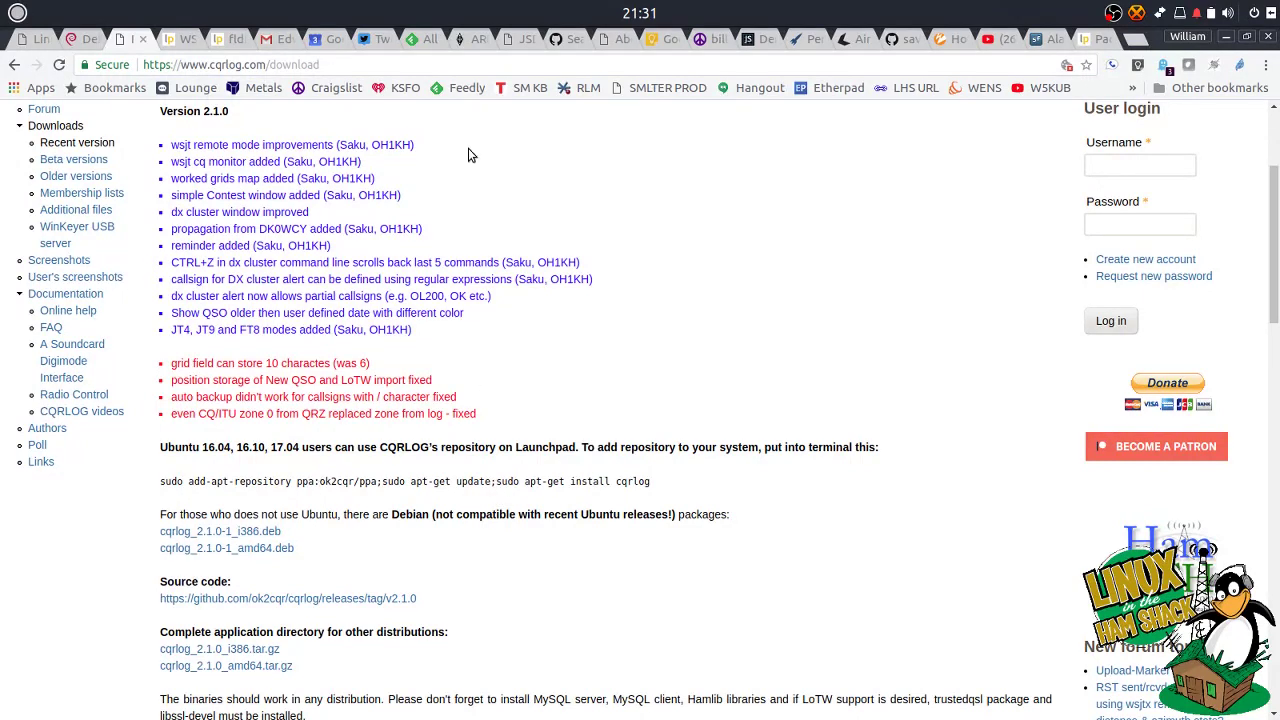
# Move through the WSJTX-Development tab to the fldigi PPA page, and shift Terminix right.
pyautogui.click(197, 40)
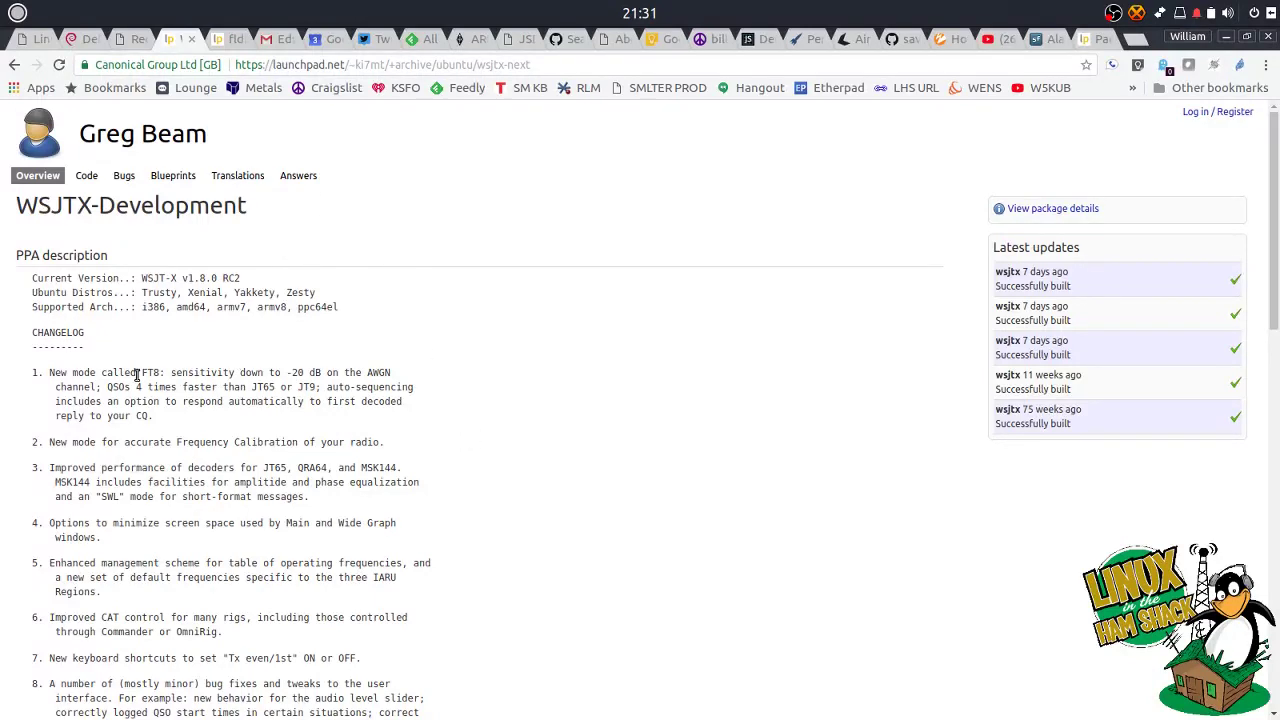
pyautogui.click(242, 40)
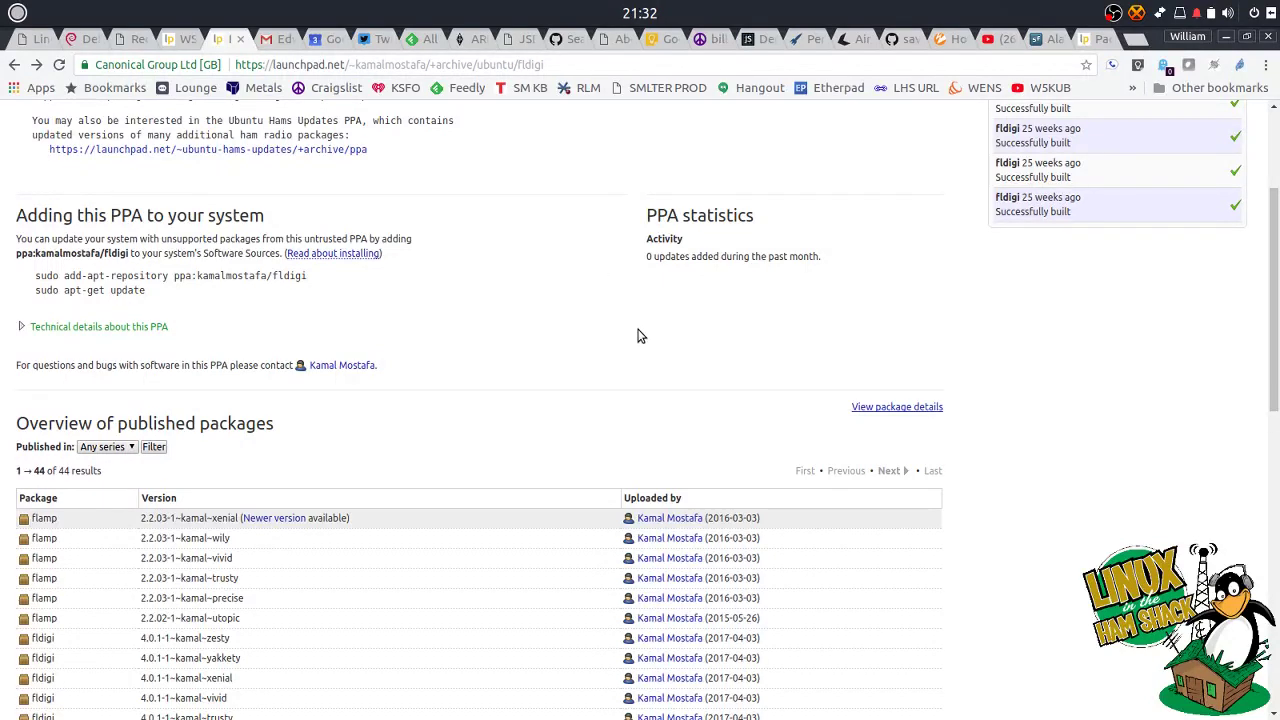
pyautogui.moveTo(3, 290)
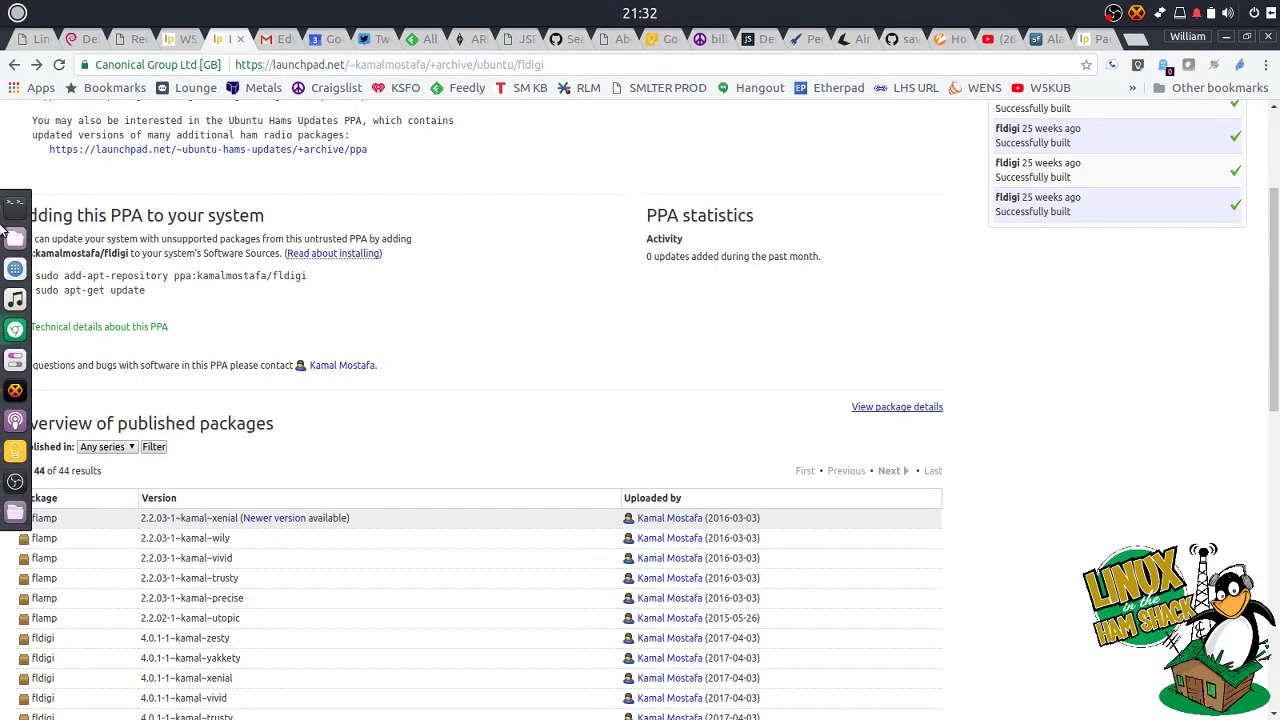
pyautogui.click(16, 205)
pyautogui.moveTo(540, 154); pyautogui.dragTo(633, 160)
# Select the 'sudo add-apt-repository ppa:kamalmostafa/fldigi' command line on the fldigi page.
pyautogui.click(297, 284)
pyautogui.click(308, 276)
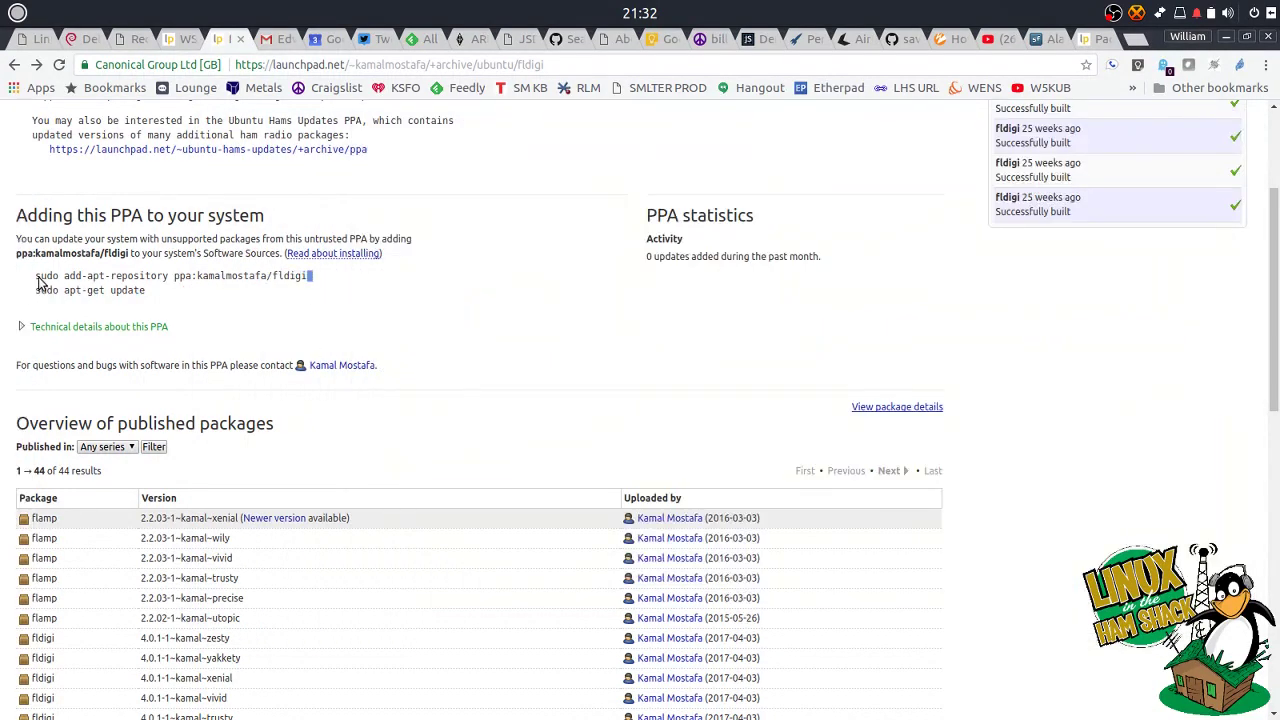
pyautogui.click(40, 279)
pyautogui.moveTo(38, 280); pyautogui.dragTo(310, 277)
pyautogui.press('cmd+c')
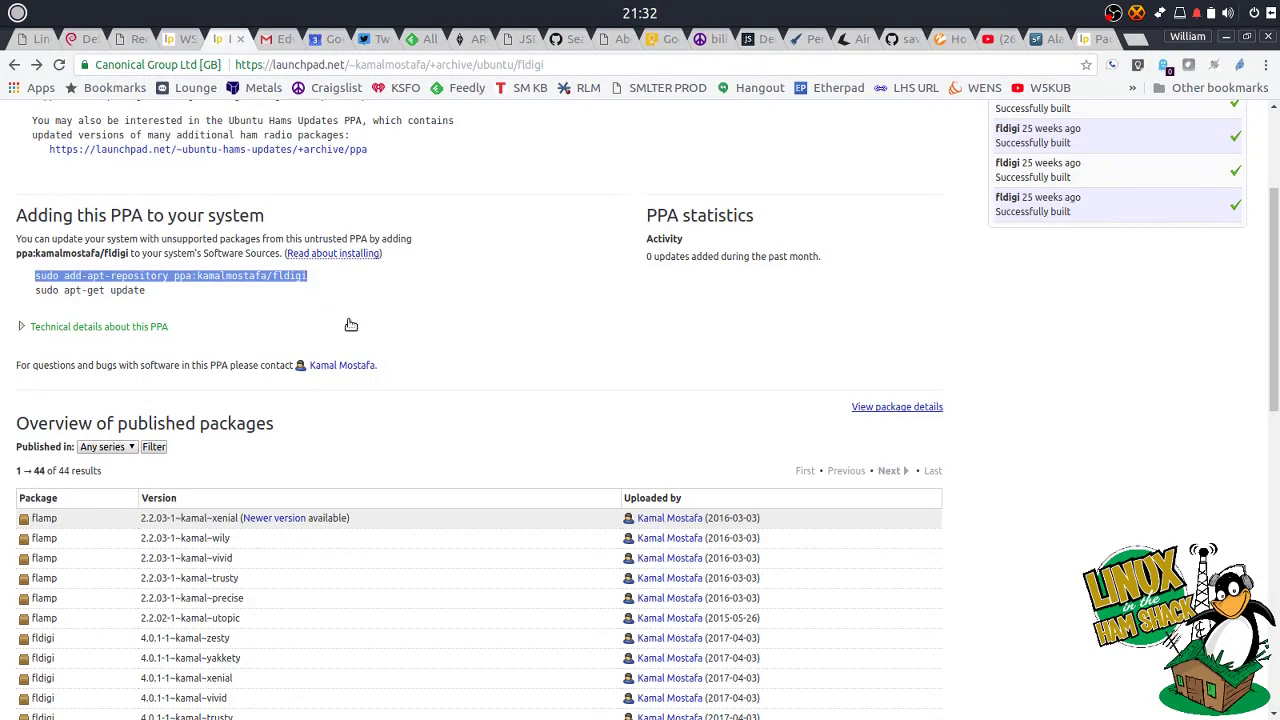
# Paste and run the ppa:kamalmostafa/fldigi command in Terminix, entering the sudo password and confirming.
pyautogui.click(15, 205)
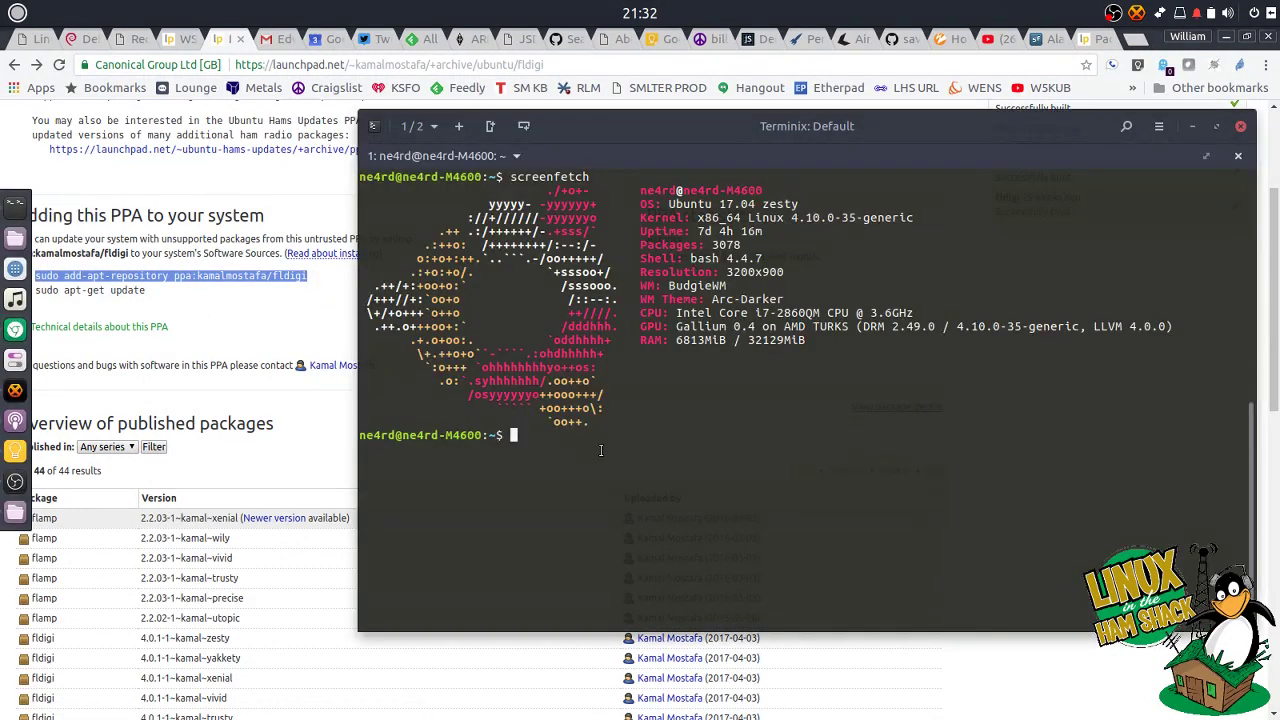
pyautogui.rightClick(603, 451)
pyautogui.click(603, 527)
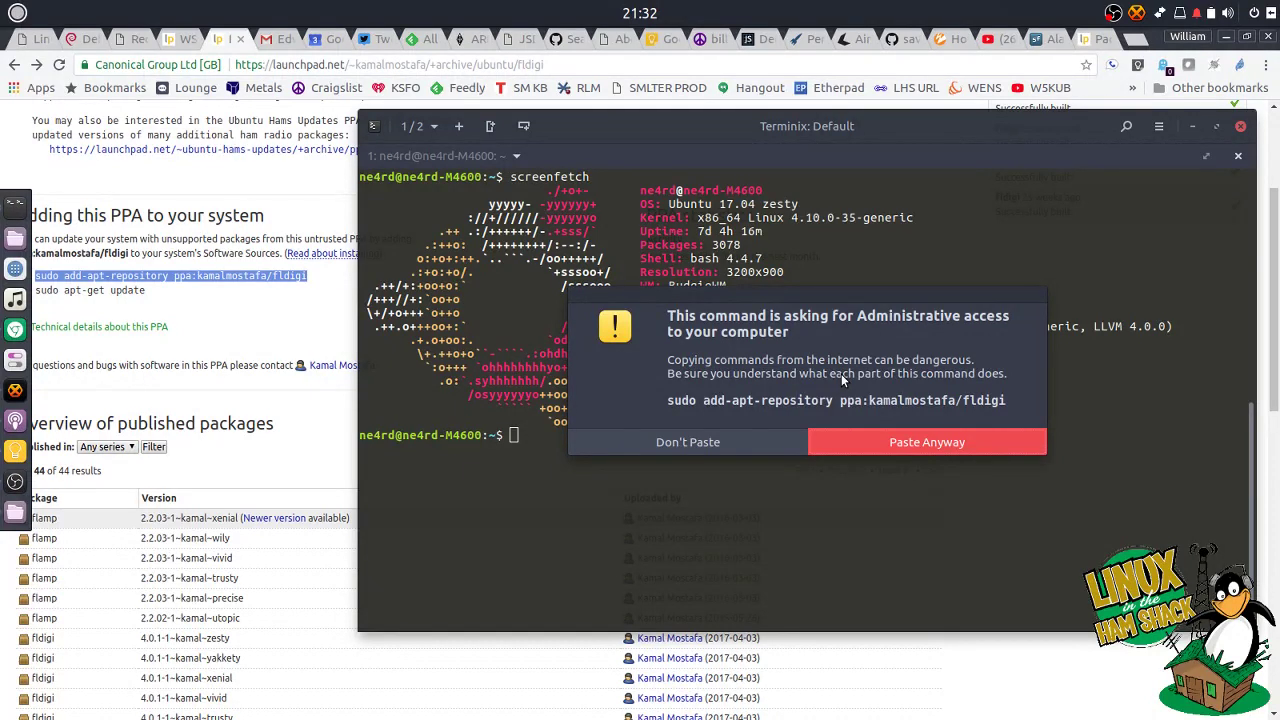
pyautogui.click(891, 440)
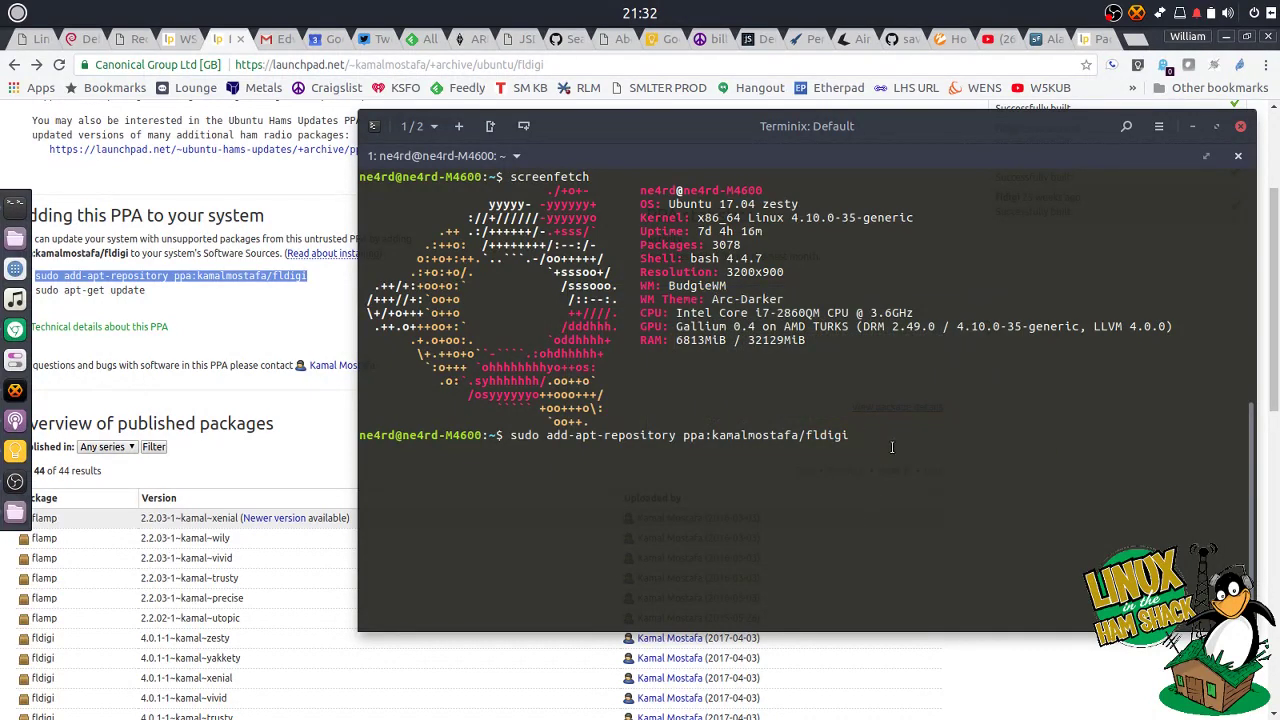
pyautogui.press('Return')
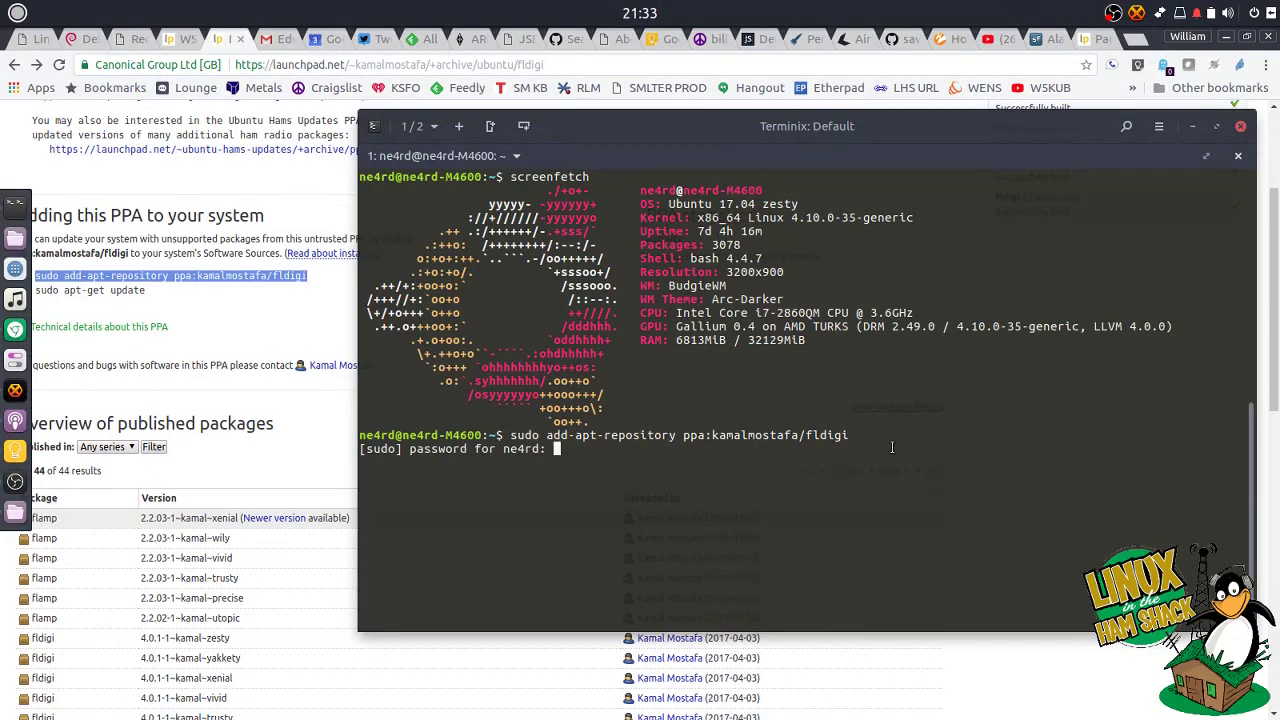
pyautogui.press('Return')
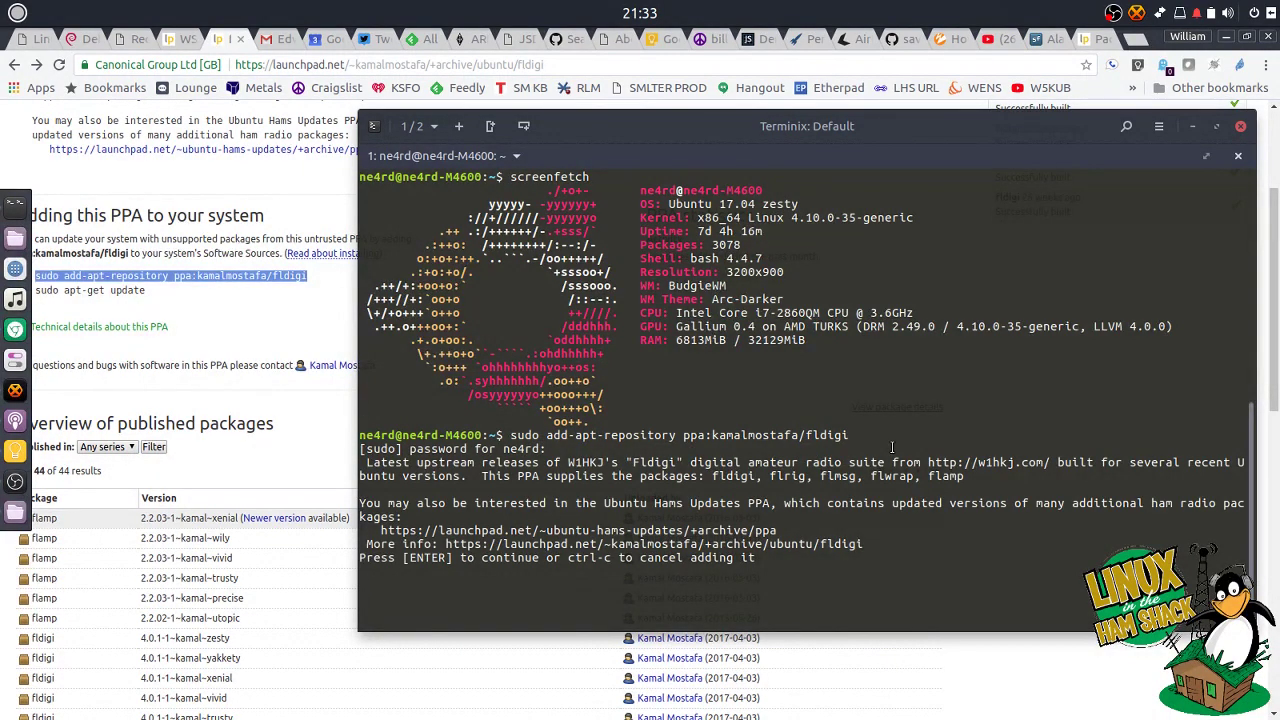
pyautogui.press('Return')
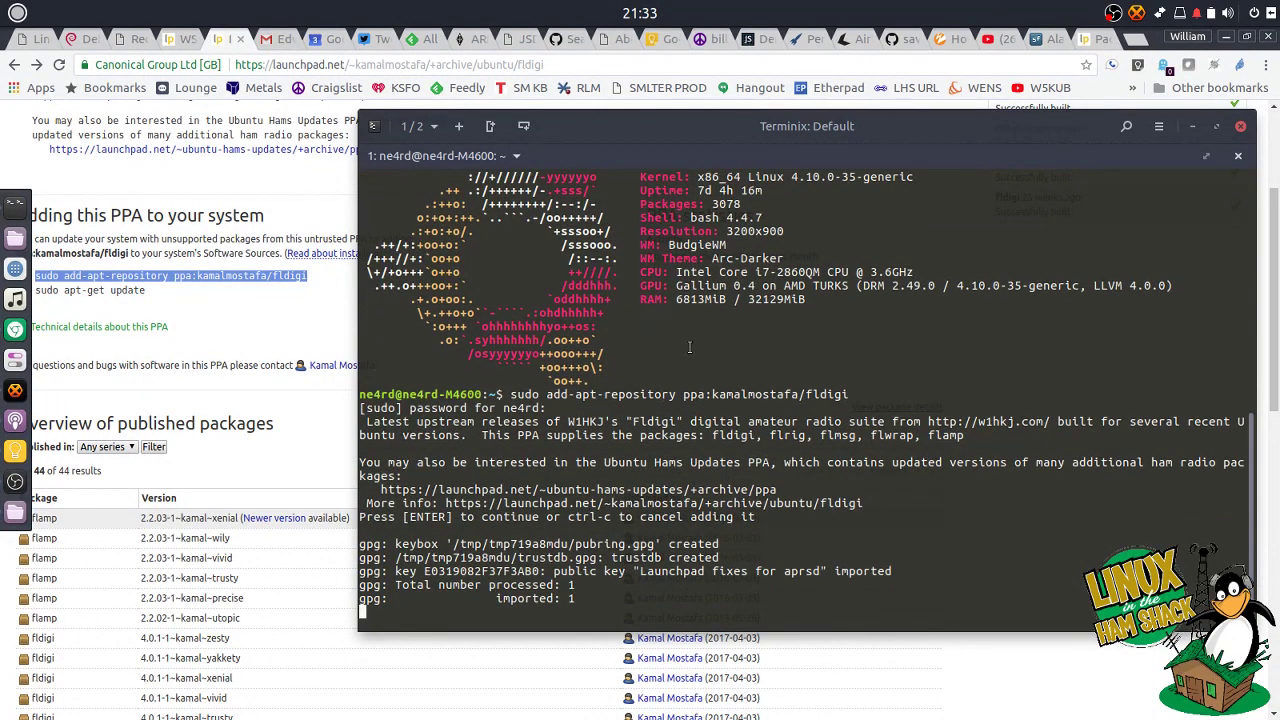
pyautogui.click(313, 227)
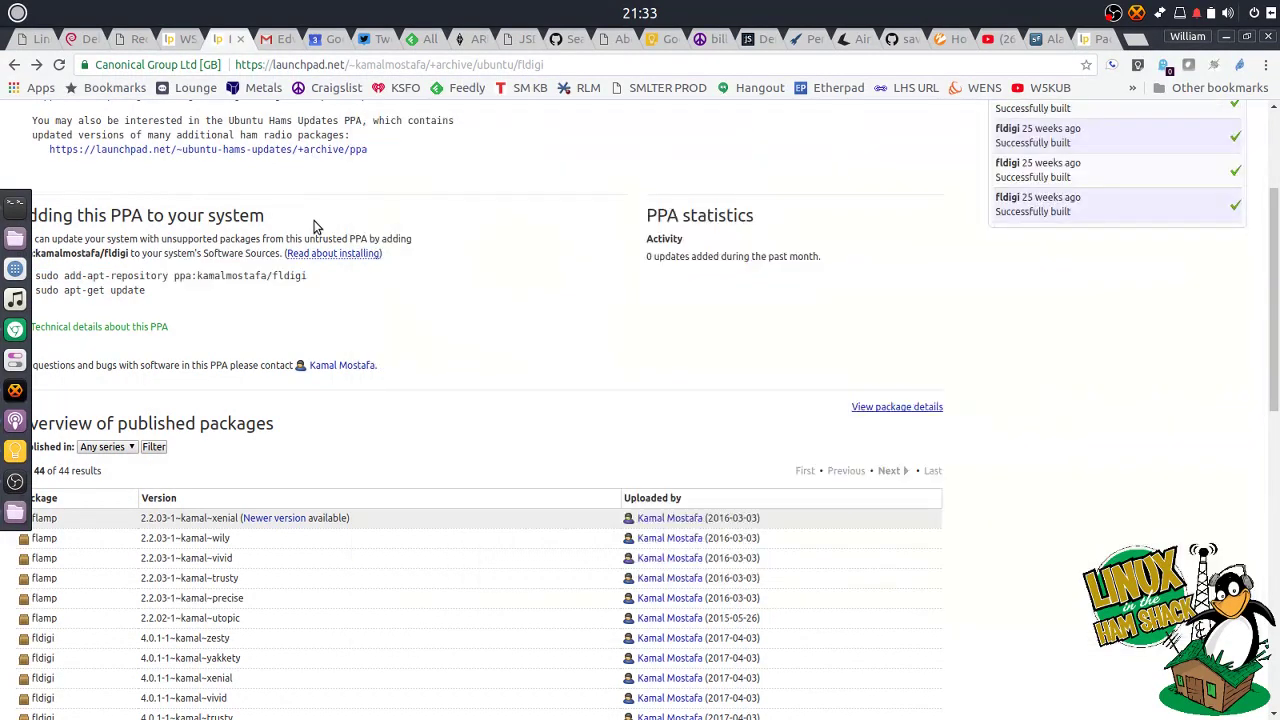
# On the WSJTX-Development page, scroll to INSTALLATION and select the Add PPA command.
pyautogui.click(182, 45)
pyautogui.moveTo(8, 290)
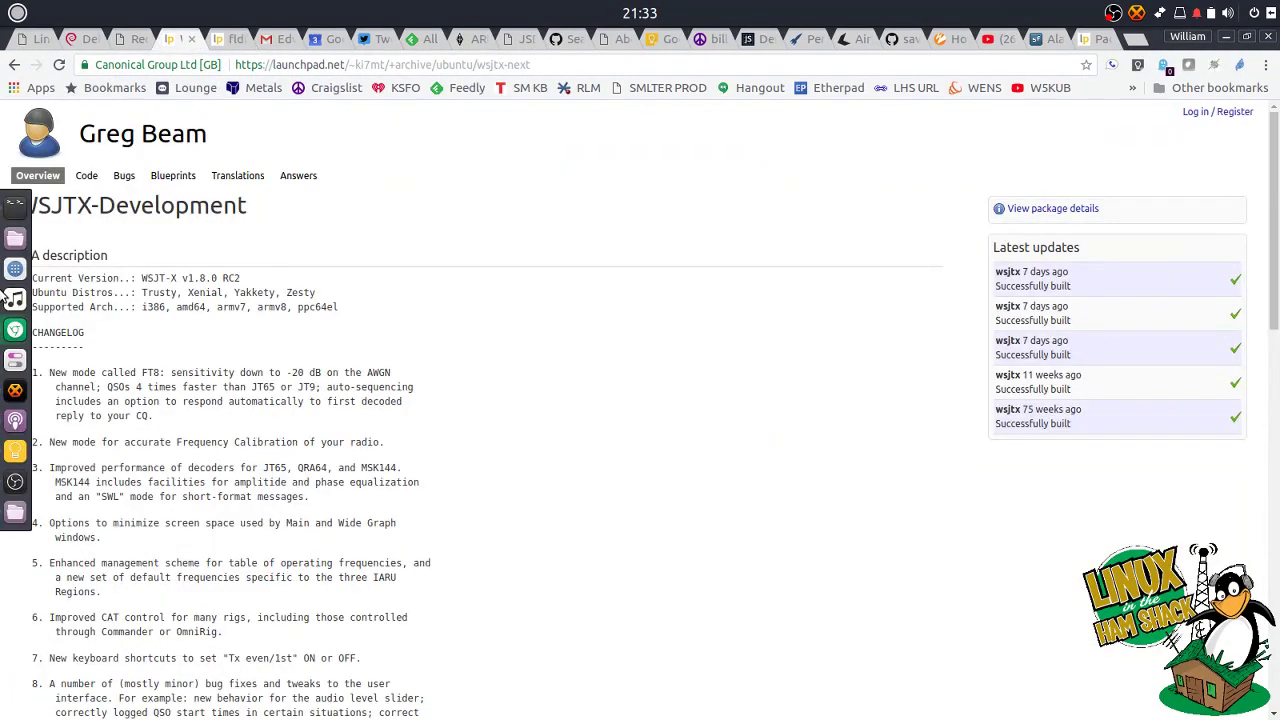
pyautogui.click(20, 206)
pyautogui.click(186, 324)
pyautogui.scroll(-4, 300, 345)
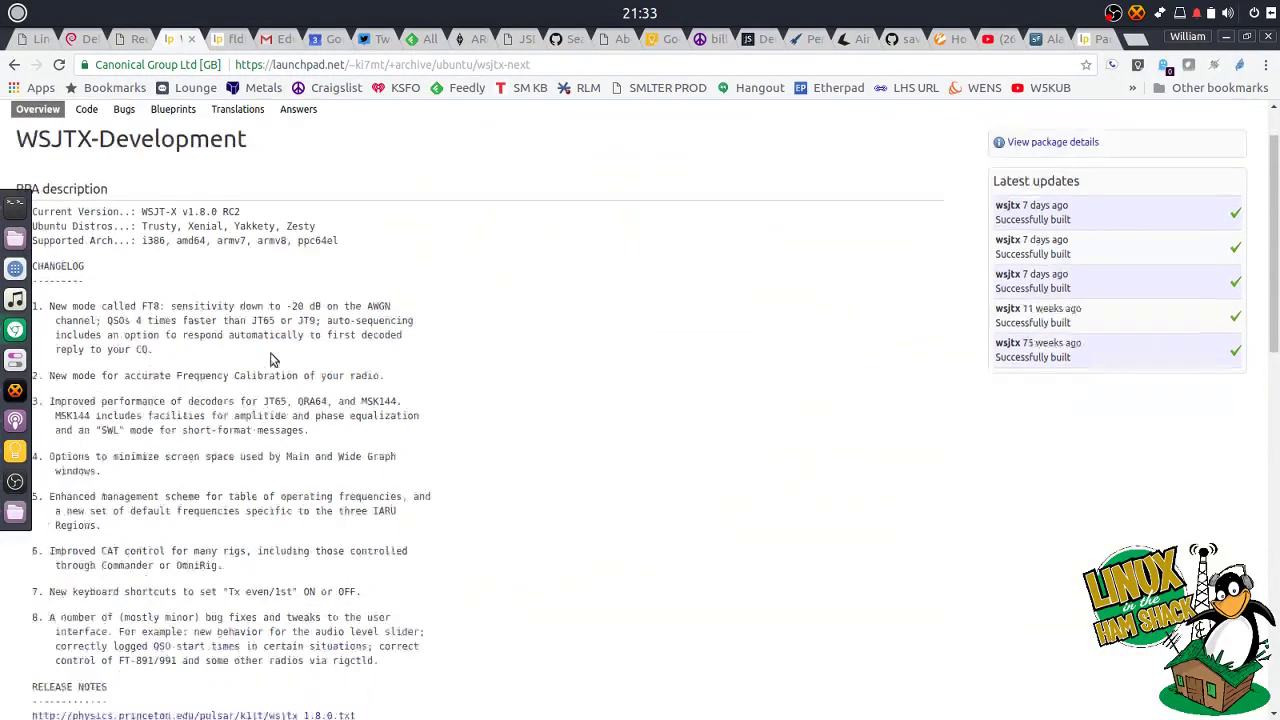
pyautogui.scroll(-2, 349, 520)
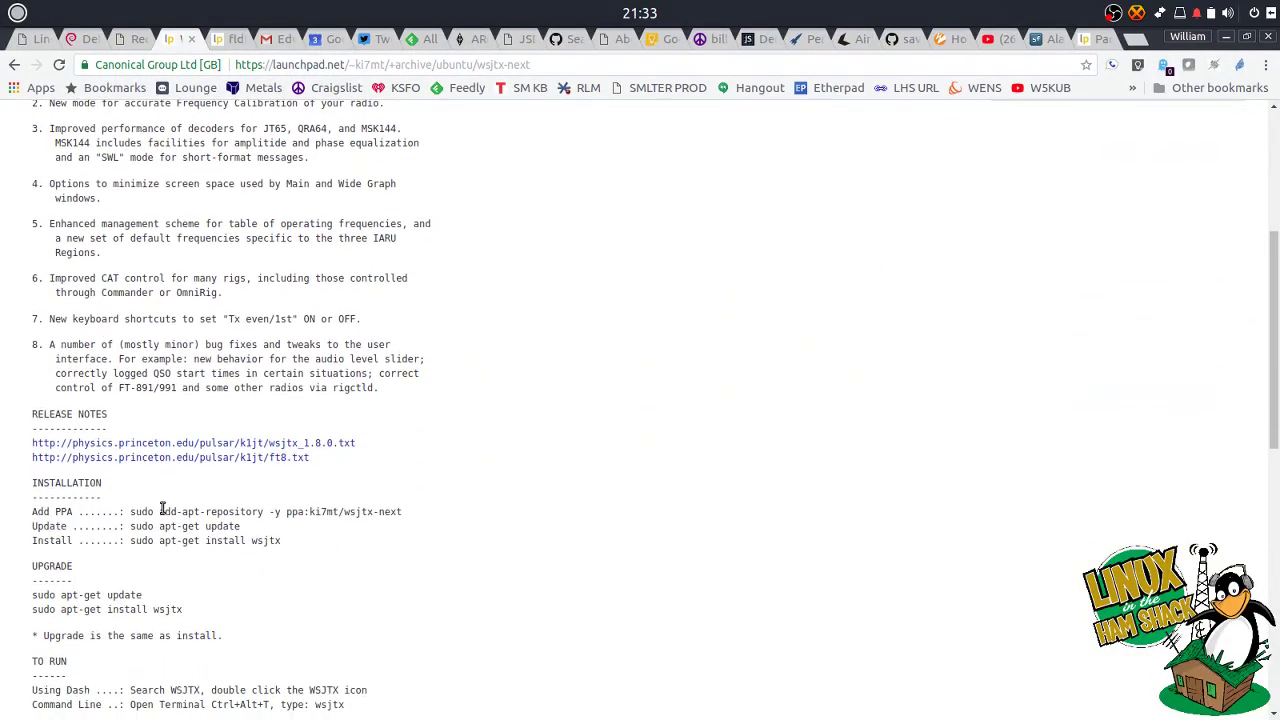
pyautogui.moveTo(131, 511); pyautogui.dragTo(404, 512)
pyautogui.press('cmd+c')
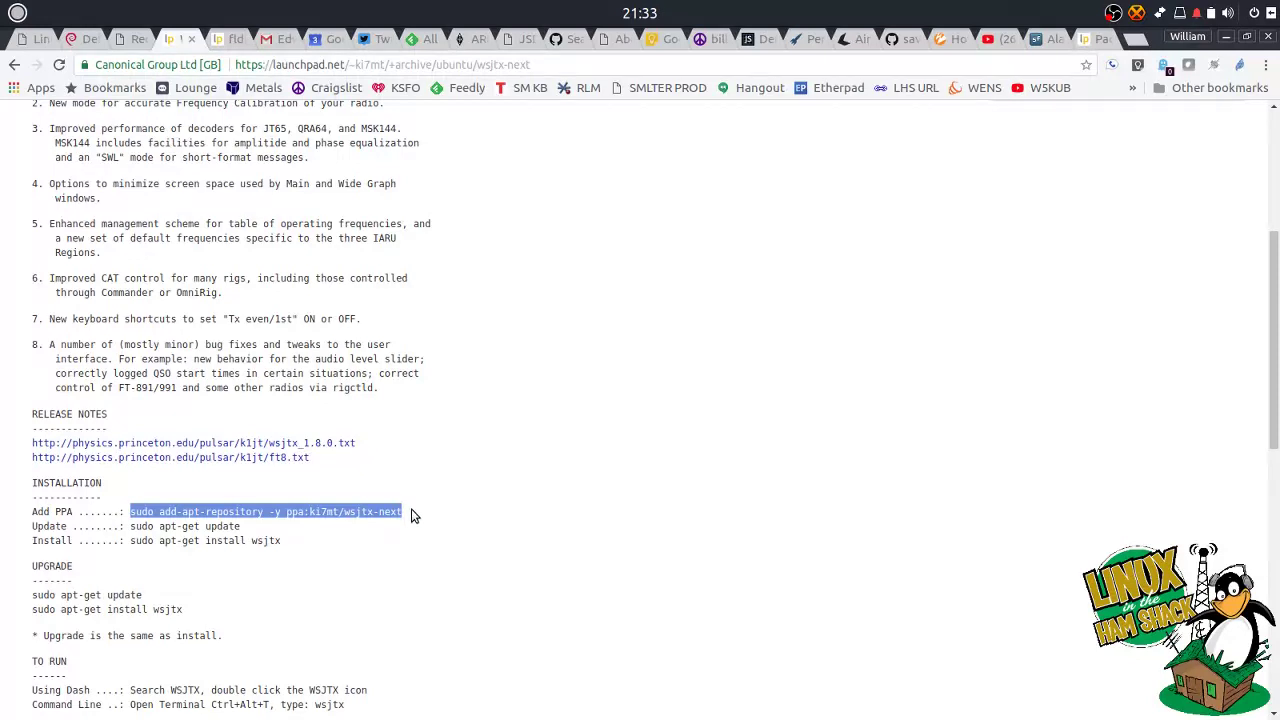
# Paste and run the ppa:ki7mt/wsjtx-next add-repository command in Terminix.
pyautogui.hotkey('alt', 'Tab')
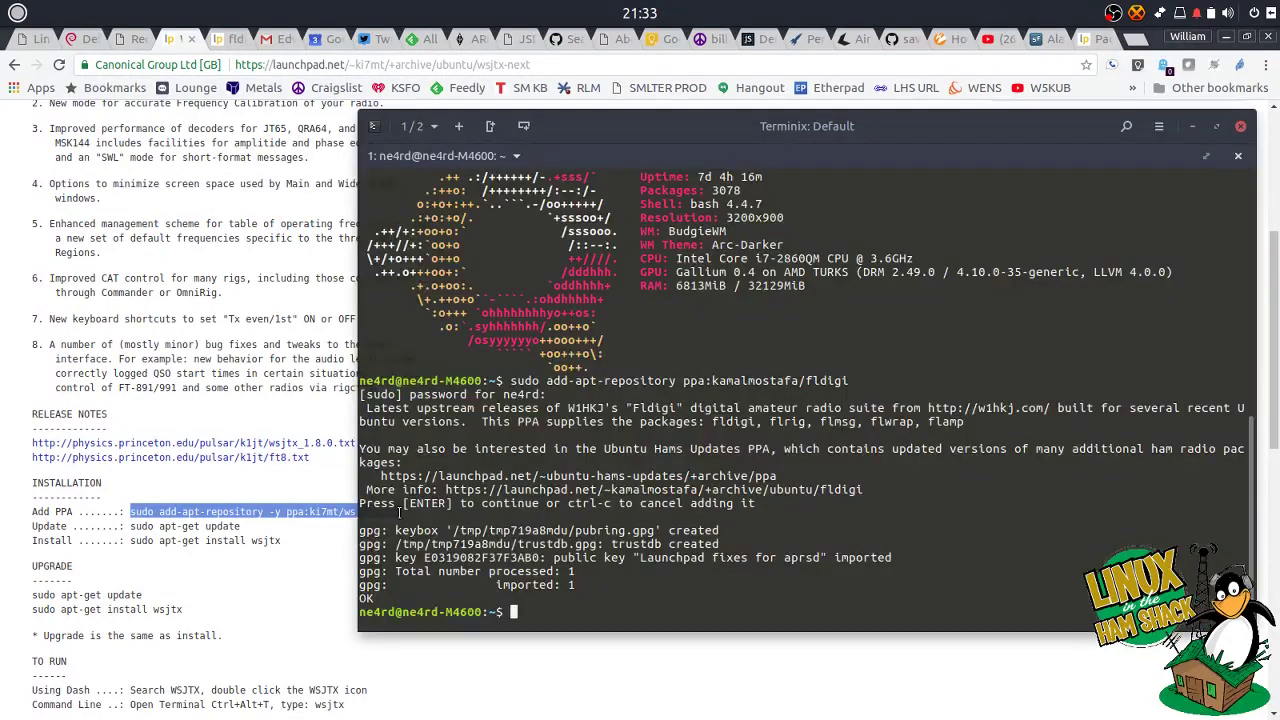
pyautogui.rightClick(636, 605)
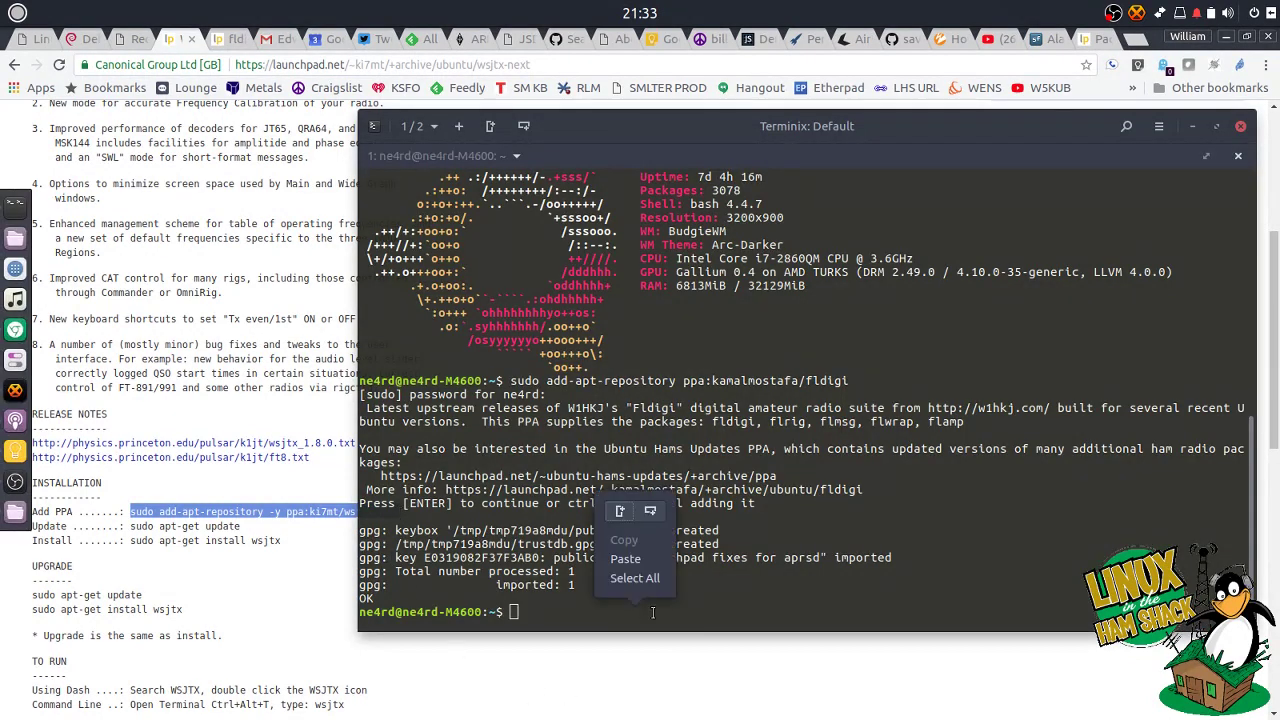
pyautogui.click(646, 559)
pyautogui.press('Return')
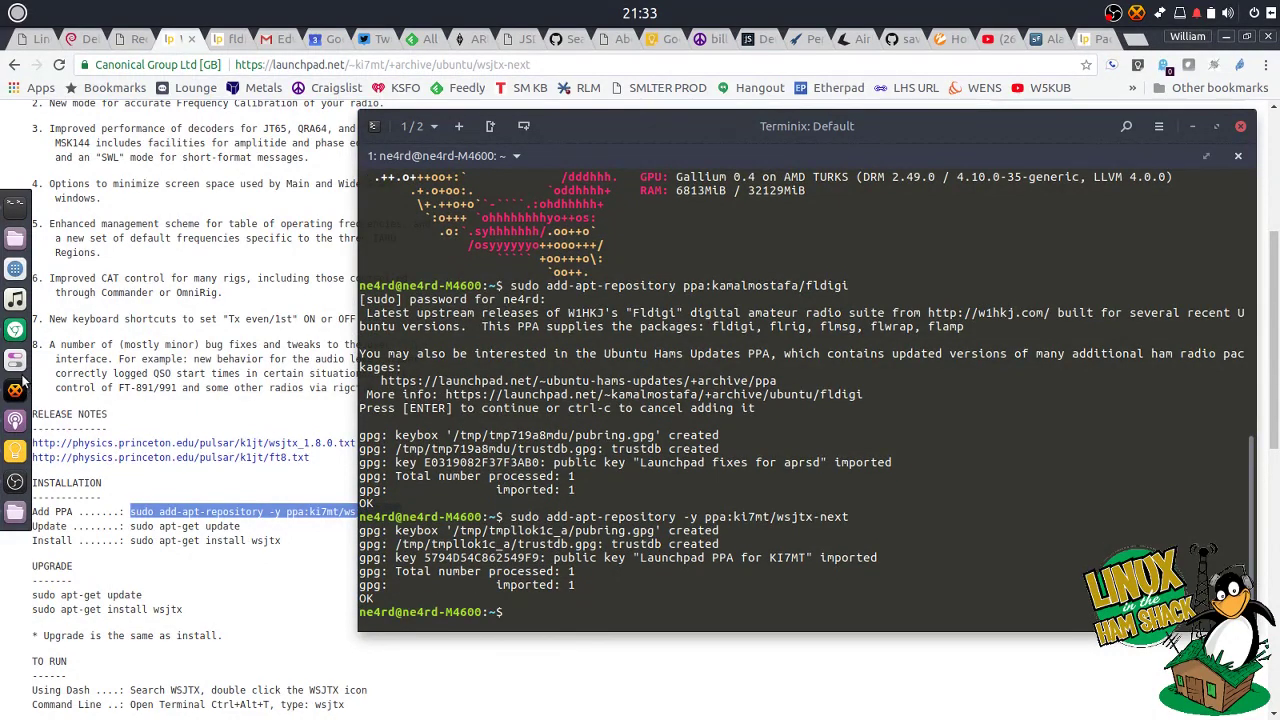
pyautogui.click(180, 220)
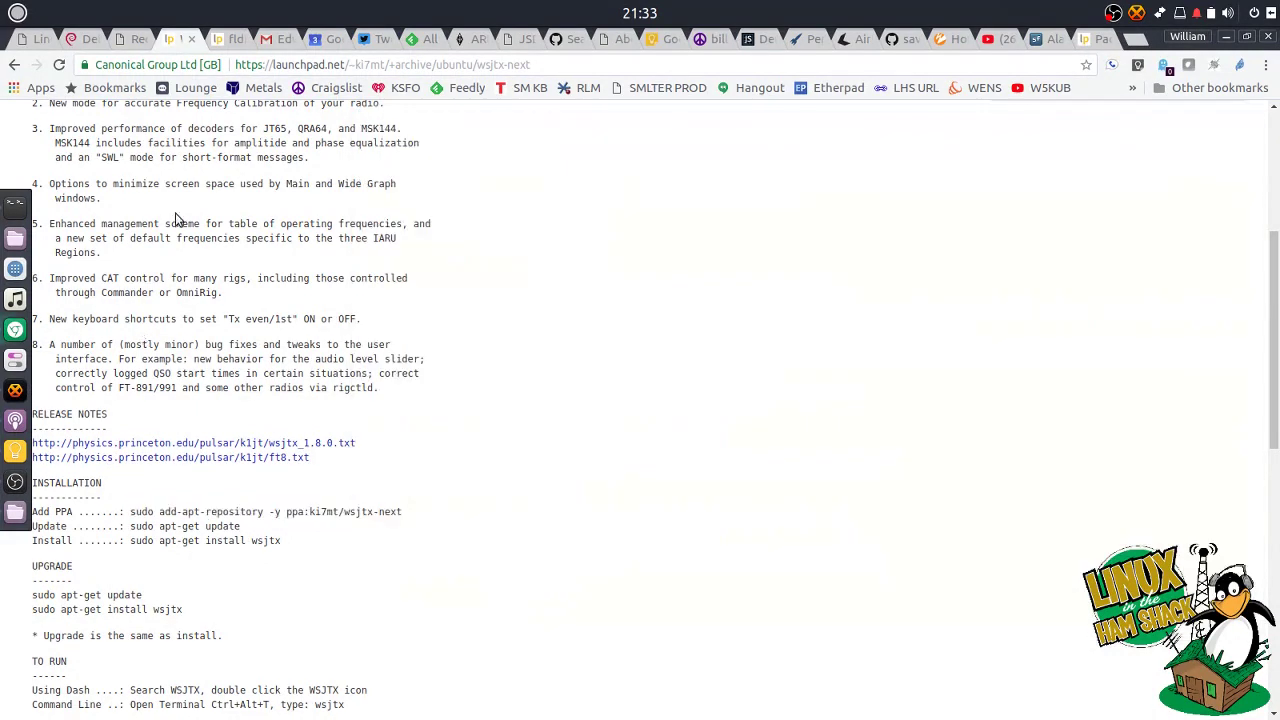
# Copy the ppa:ok2cqr/ppa command from the CQRLOG page, run it in Terminix, and confirm.
pyautogui.click(133, 47)
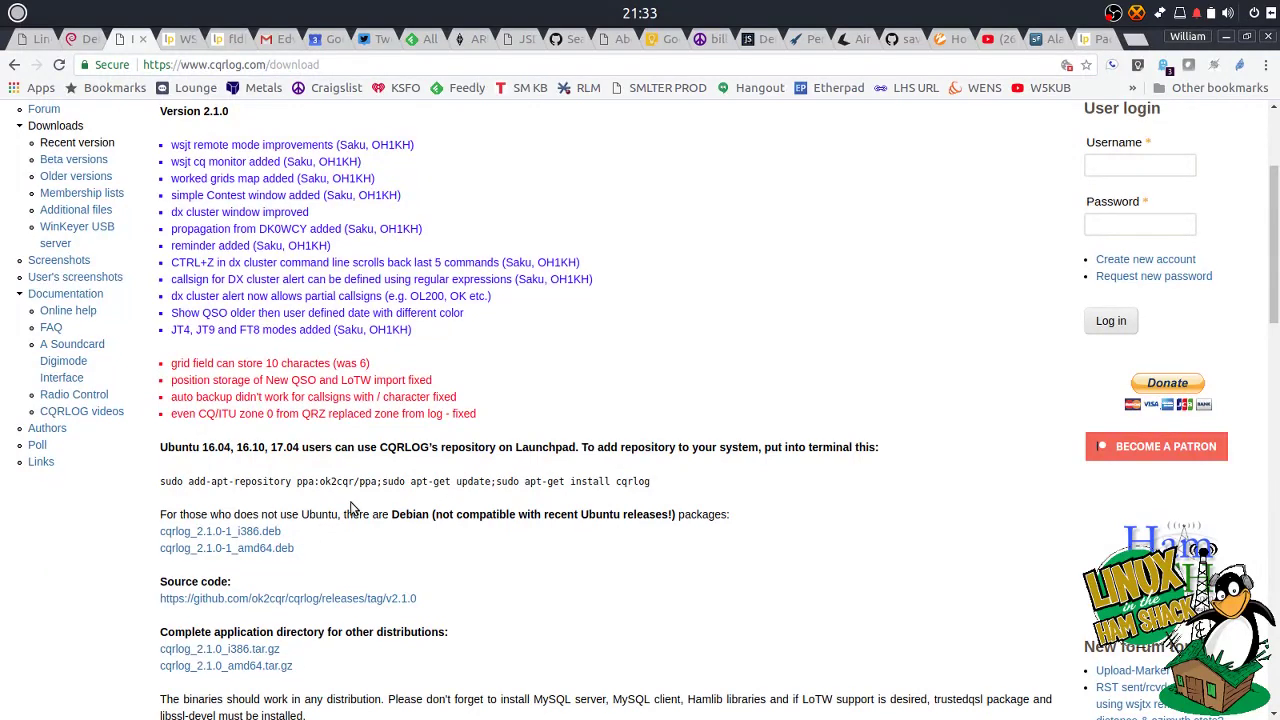
pyautogui.moveTo(160, 481); pyautogui.dragTo(379, 484)
pyautogui.press('cmd+c')
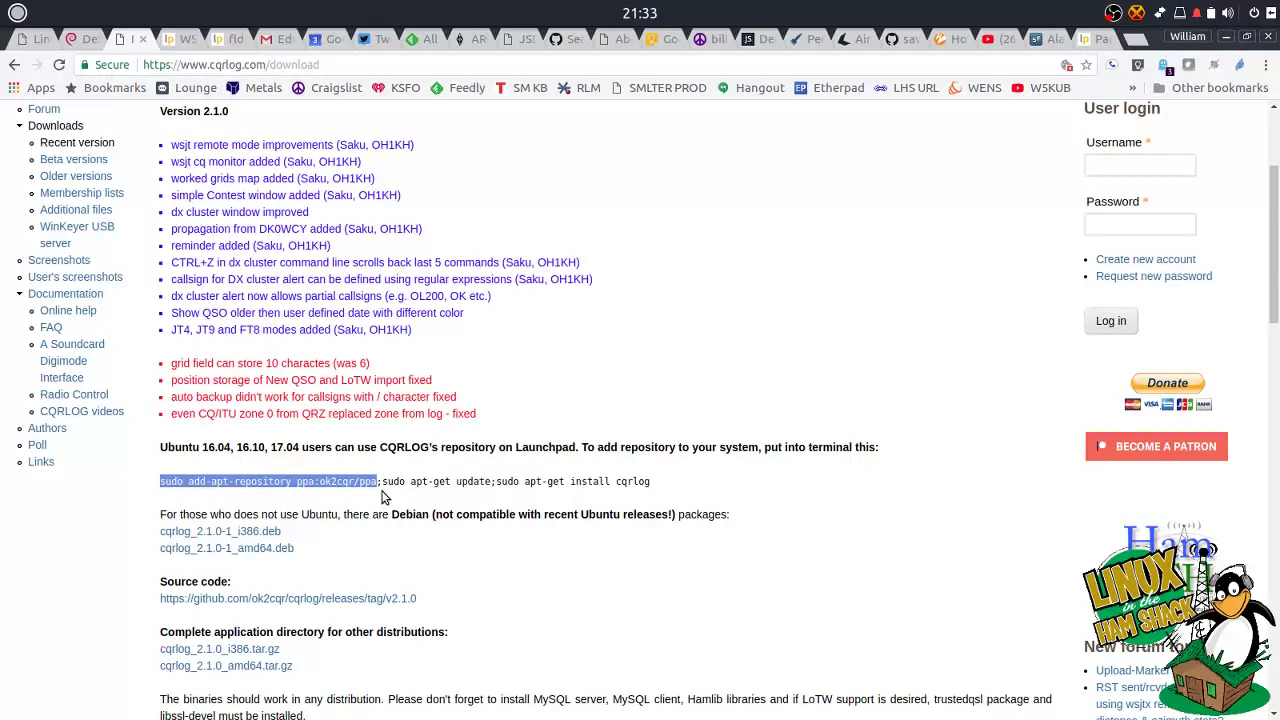
pyautogui.hotkey('alt', 'Tab')
pyautogui.rightClick(604, 609)
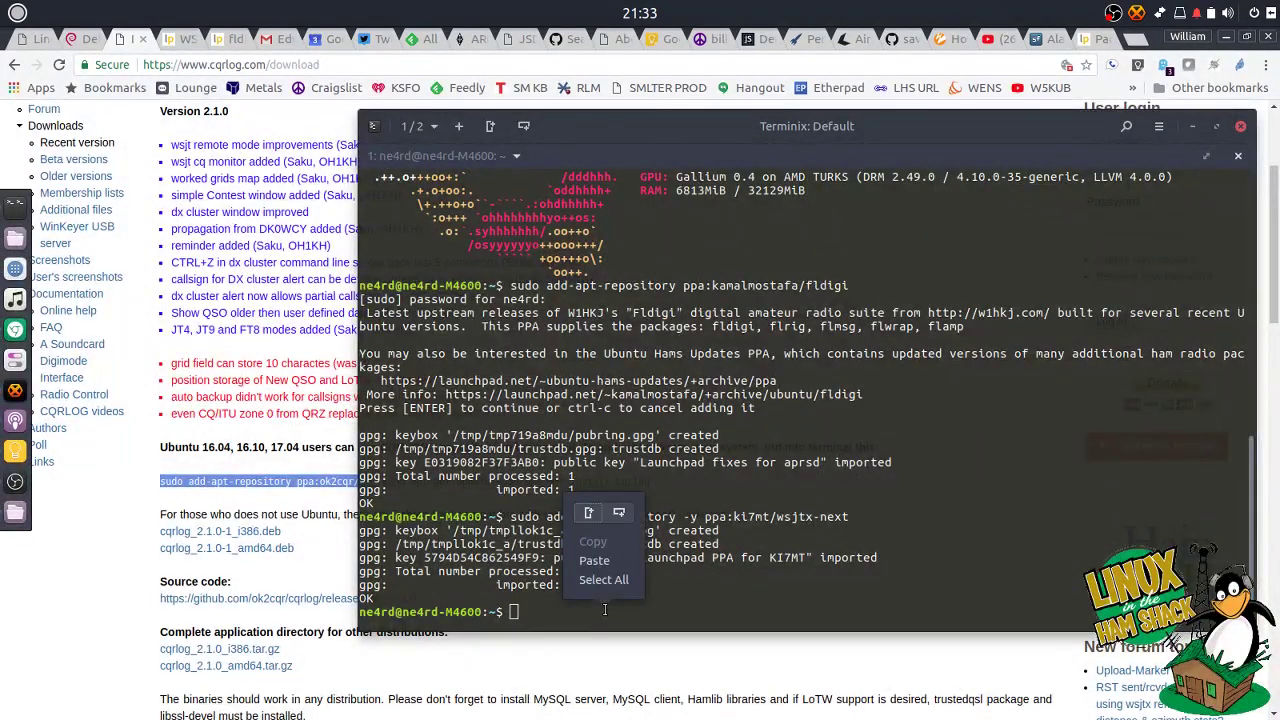
pyautogui.click(598, 561)
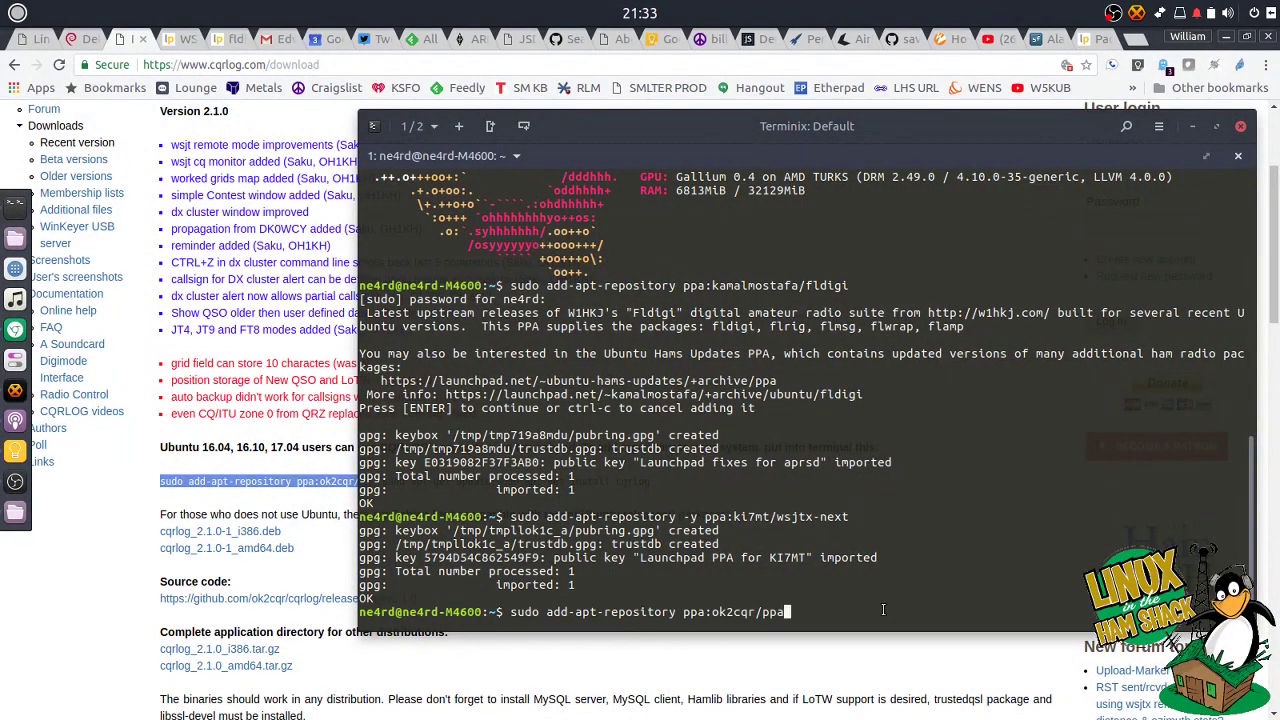
pyautogui.press('Return')
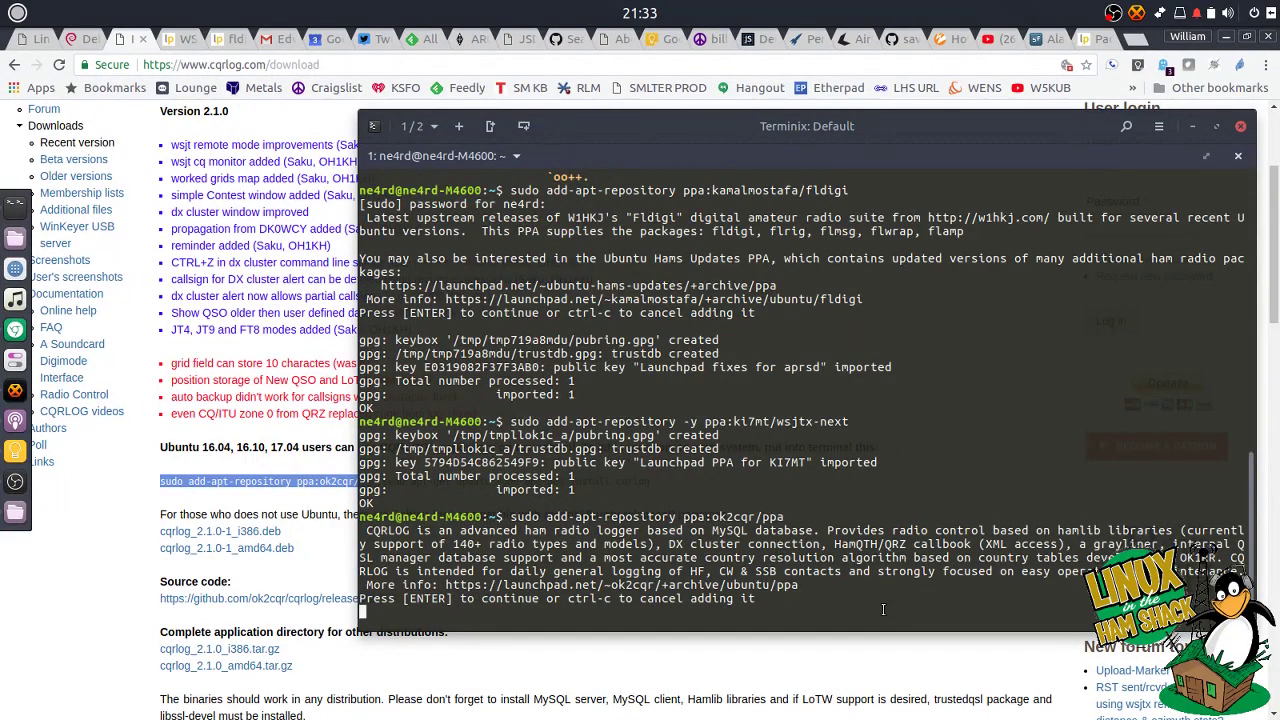
pyautogui.press('Return')
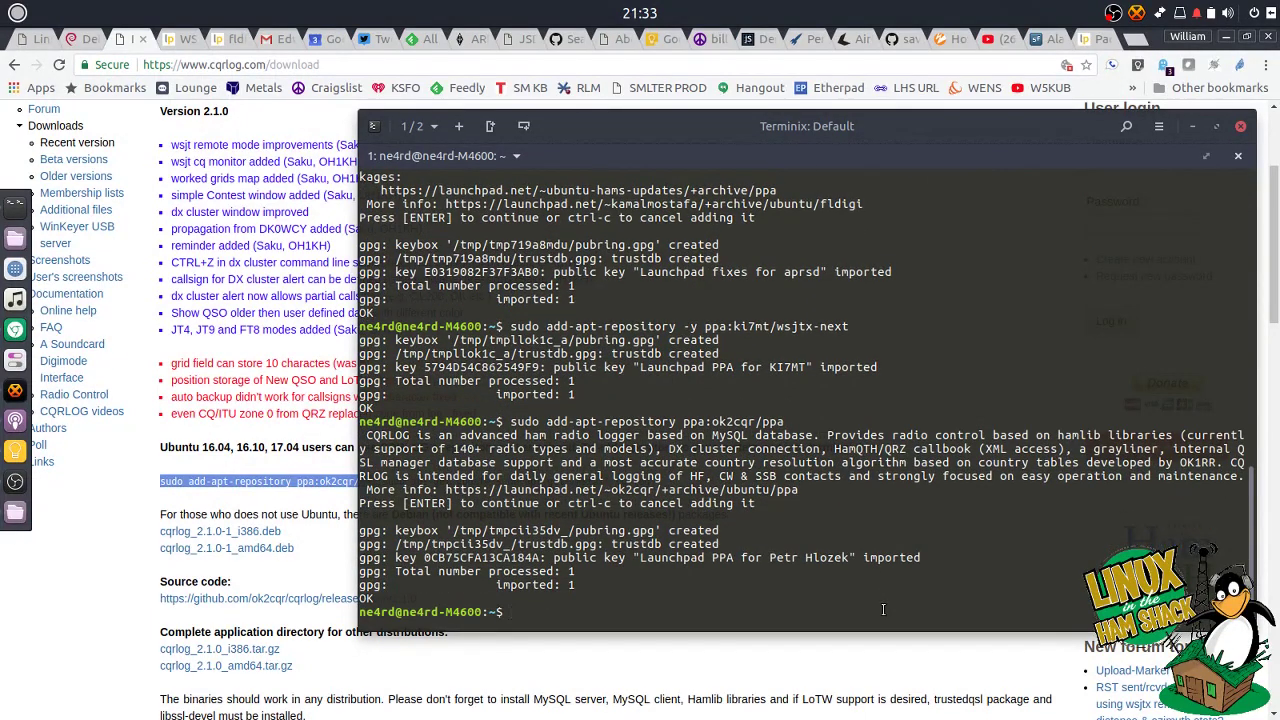
# Run apt update, then rerun it as sudo apt update to refresh package lists.
pyautogui.write('apt')
pyautogui.write('update')
pyautogui.press('Return')
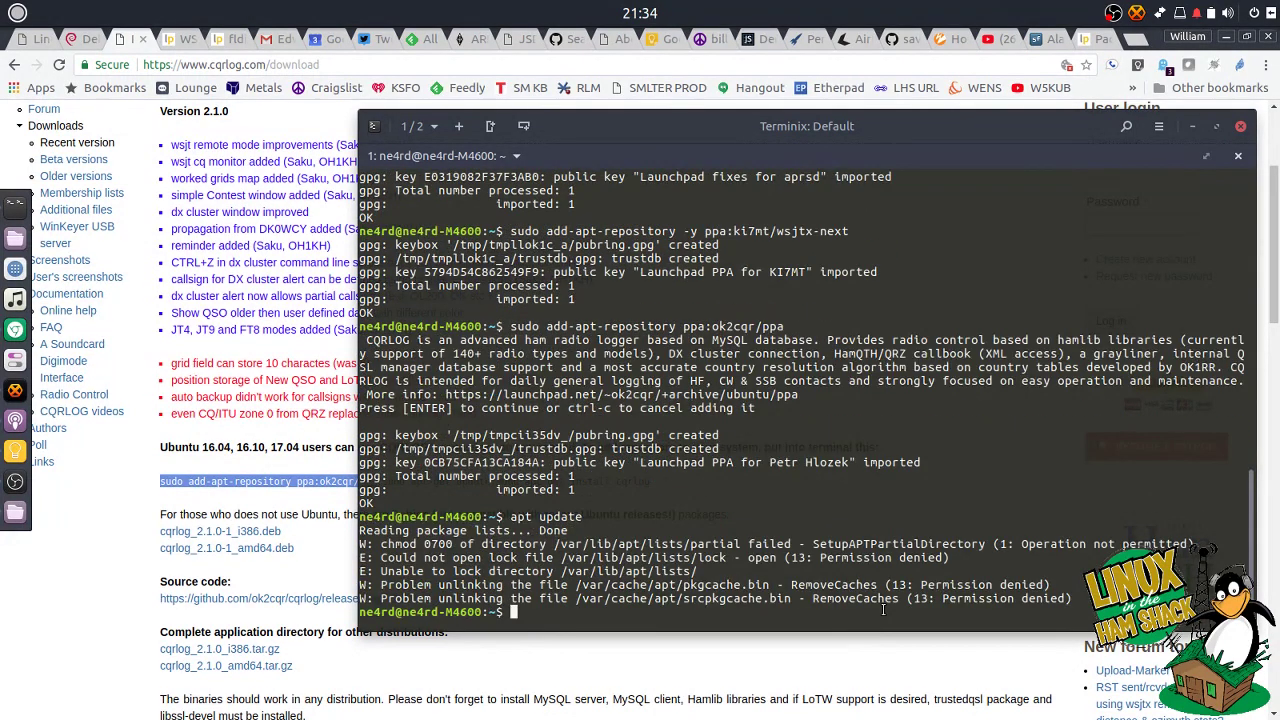
pyautogui.press('Up')
pyautogui.press('Home')
pyautogui.write('sudo')
pyautogui.press('Return')
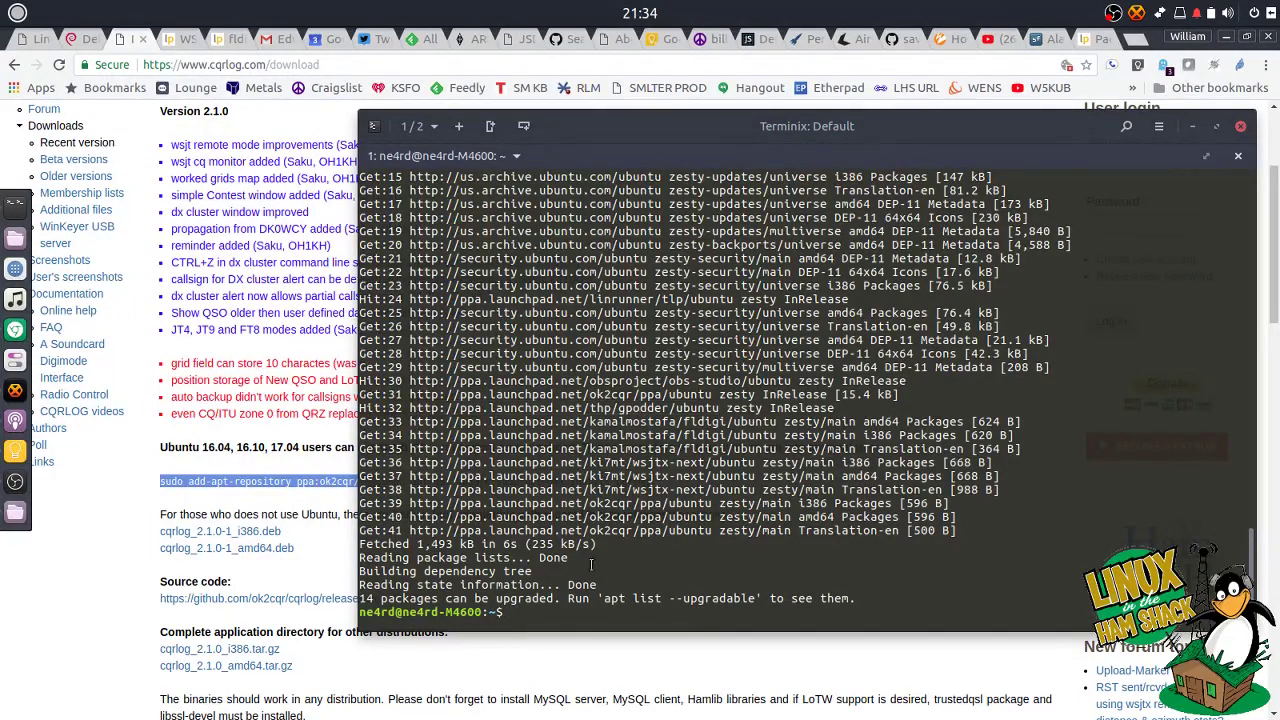
# Start sudo apt upgrade for the 14 upgradable packages.
pyautogui.press('Up')
pyautogui.press('Up')
pyautogui.press('Up')
pyautogui.press('Down')
pyautogui.press('Down')
pyautogui.press('Down')
pyautogui.write('sudo apt upgrade')
pyautogui.press('Return')
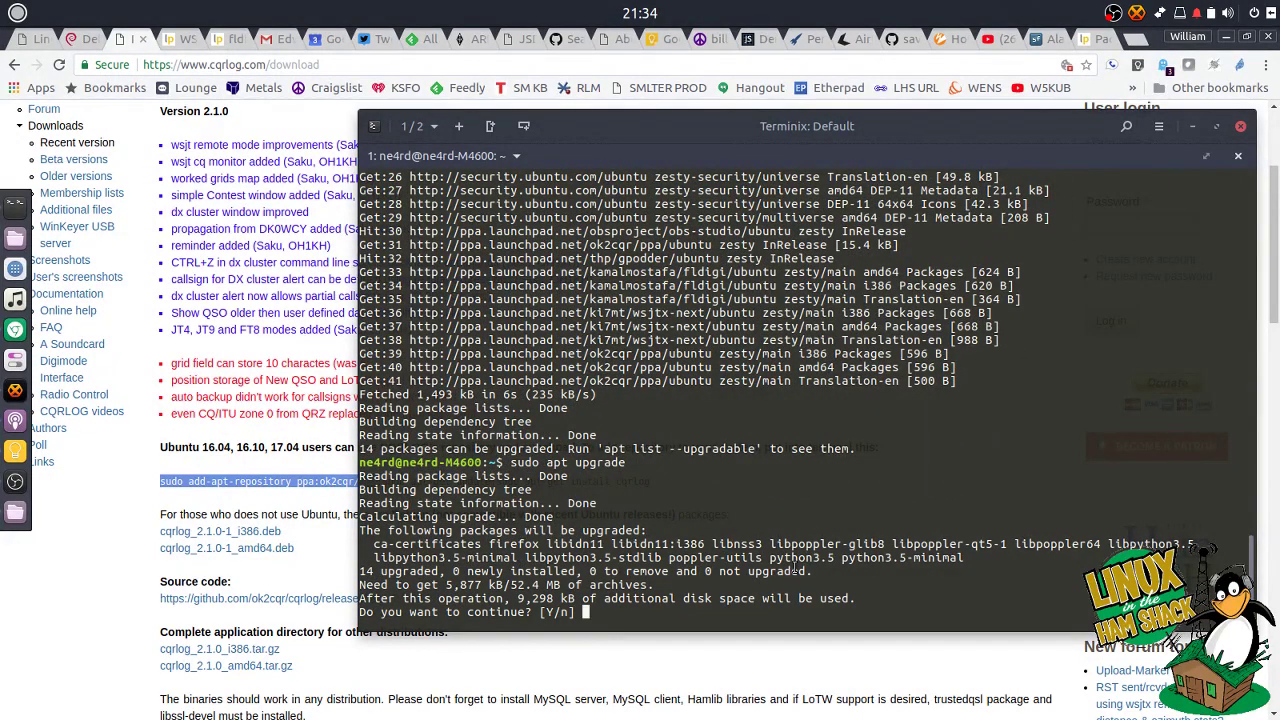
# Confirm the 14-package upgrade, then run df -m to list filesystem usage in megabytes.
pyautogui.press('Return')
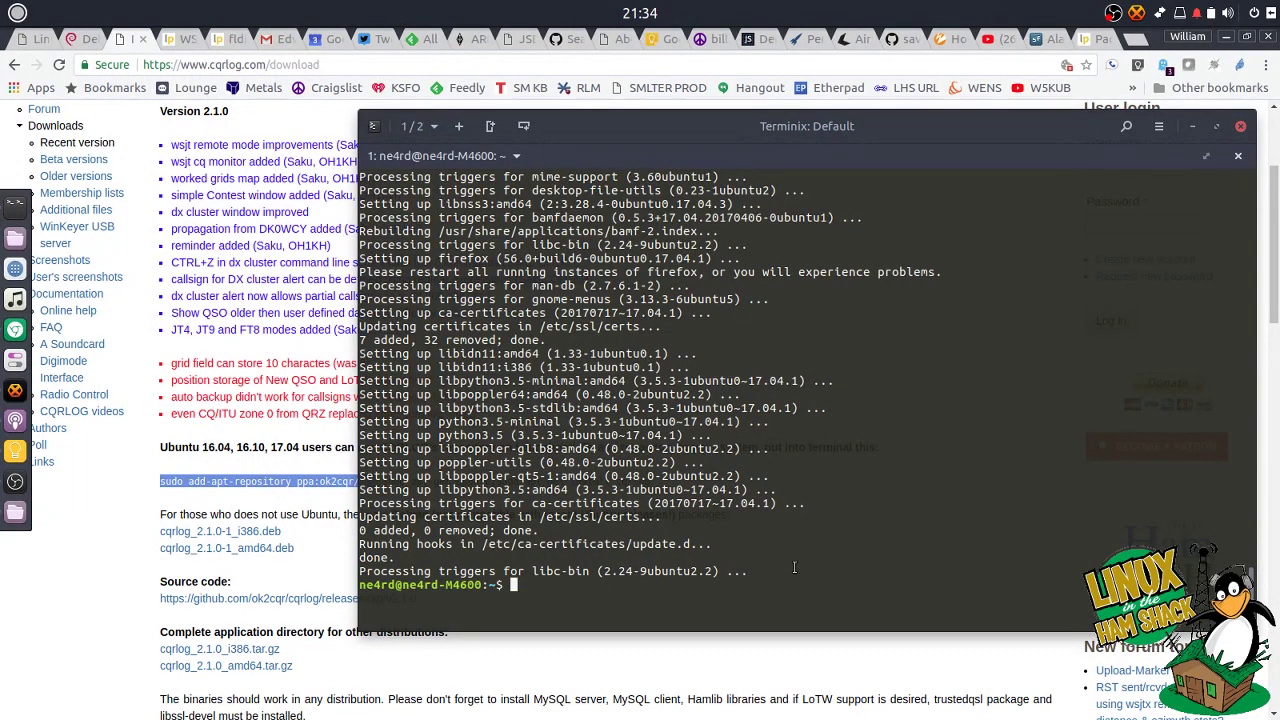
pyautogui.press('Up')
pyautogui.press('BackSpace')
pyautogui.press('BackSpace')
pyautogui.press('BackSpace')
pyautogui.press('BackSpace')
pyautogui.press('BackSpace')
pyautogui.press('BackSpace')
pyautogui.press('BackSpace')
pyautogui.press('BackSpace')
pyautogui.press('BackSpace')
pyautogui.press('BackSpace')
pyautogui.press('BackSpace')
pyautogui.press('BackSpace')
pyautogui.press('BackSpace')
pyautogui.press('BackSpace')
pyautogui.press('BackSpace')
pyautogui.press('BackSpace')
pyautogui.write('df -m')
pyautogui.press('Return')
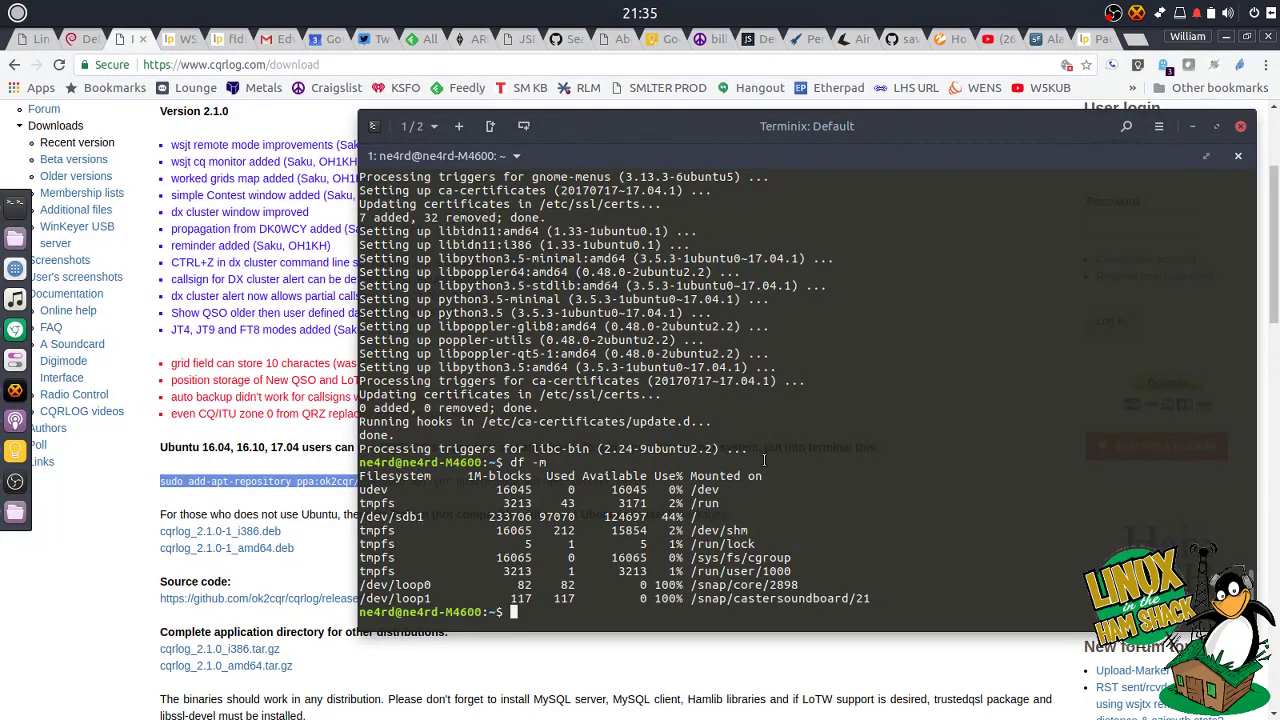
# Run systemd-analyze to show the 13.651s total boot time.
pyautogui.write('system')
pyautogui.press('Tab')
pyautogui.press('Tab')
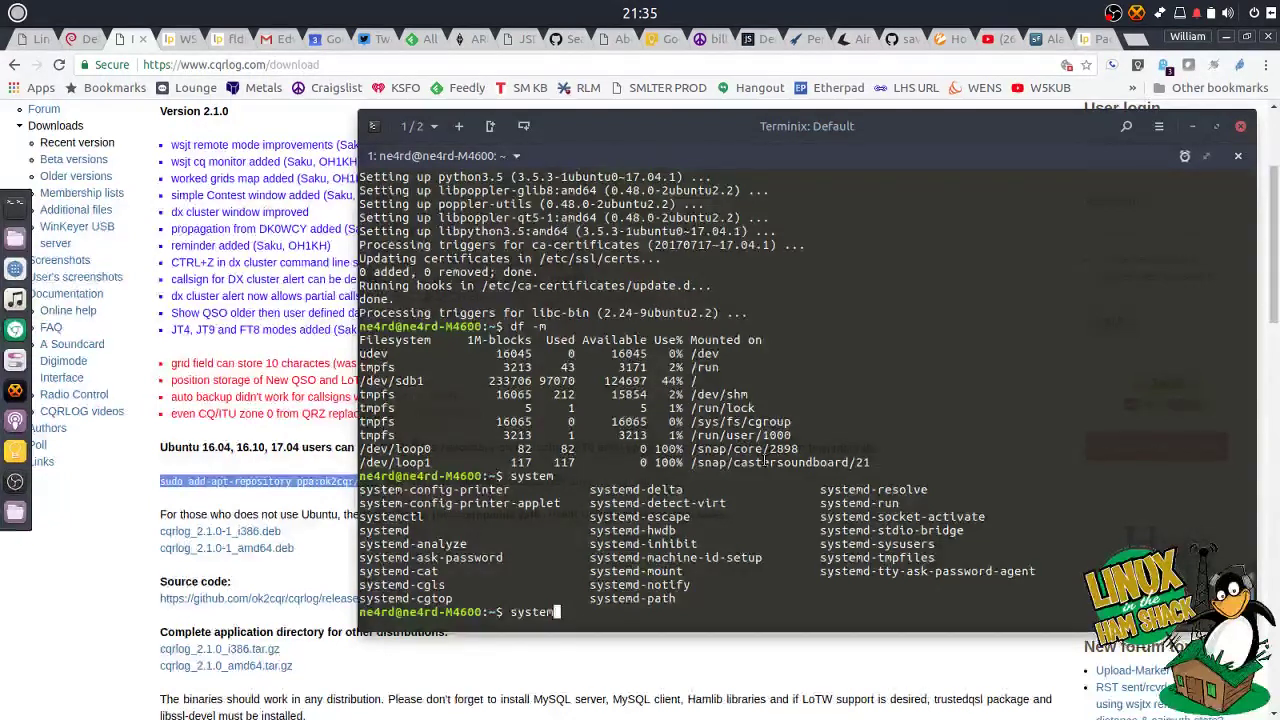
pyautogui.write('d')
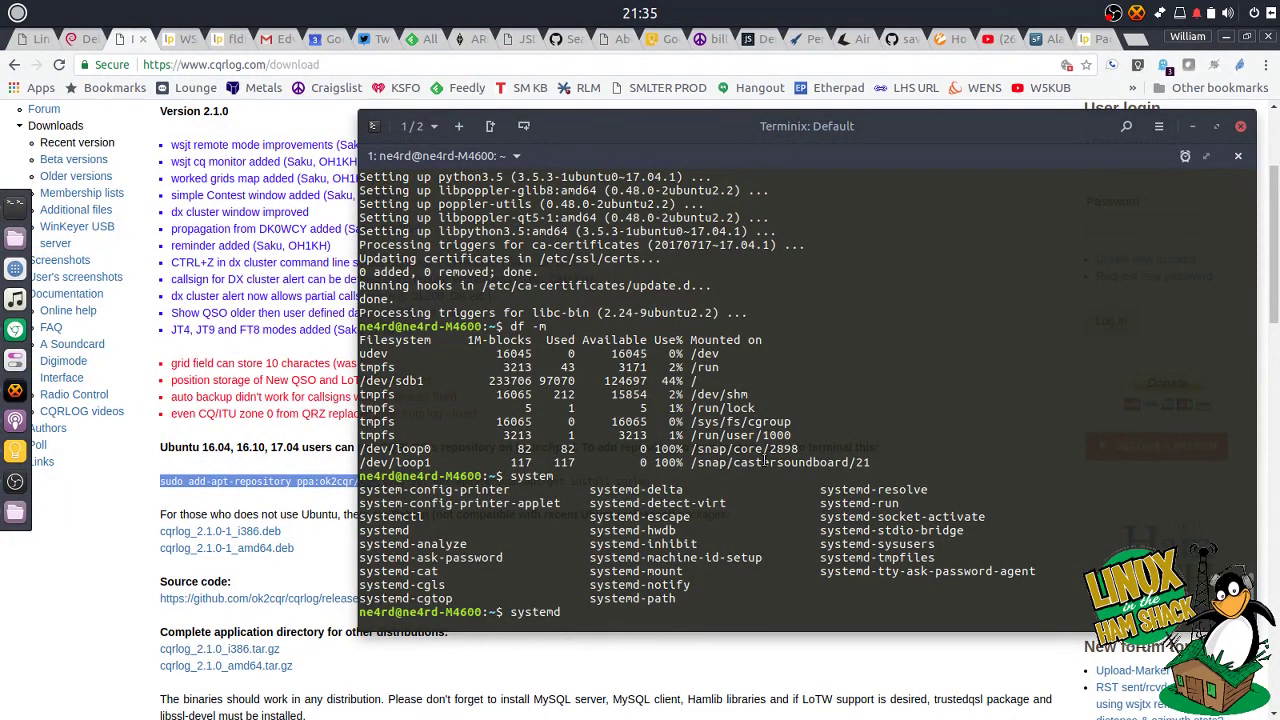
pyautogui.write('-analyze')
pyautogui.press('Return')
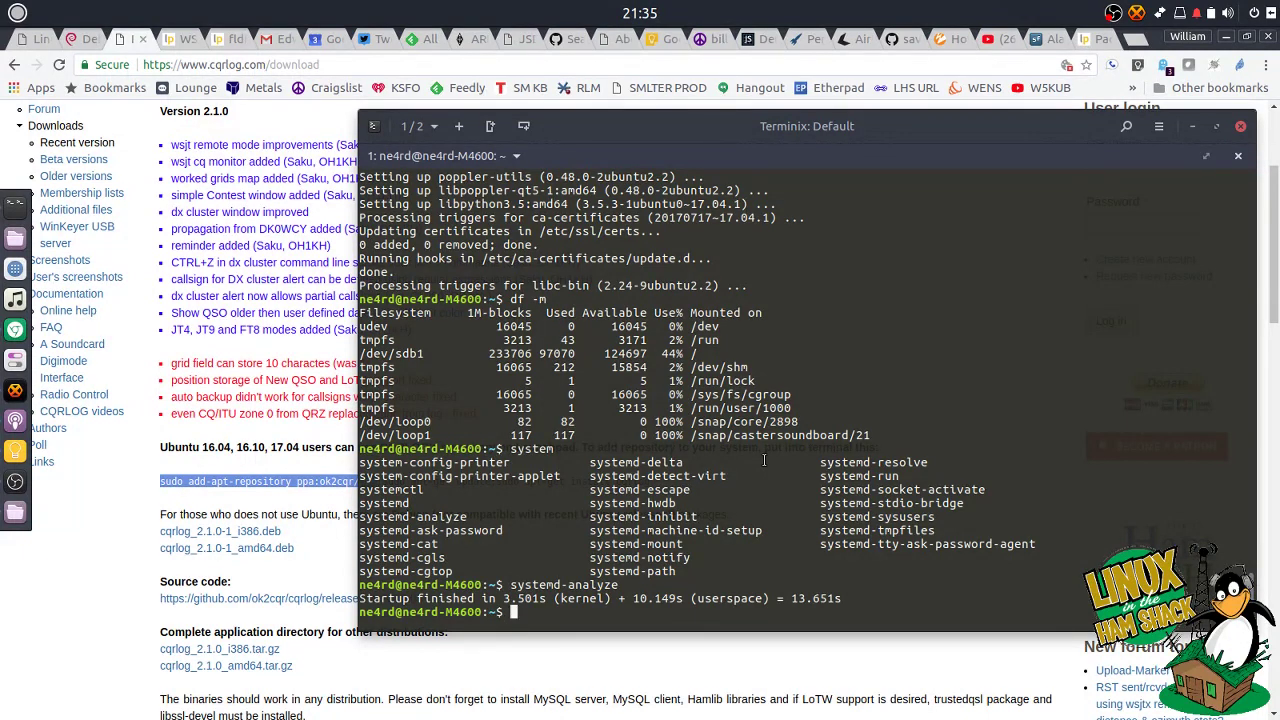
# Run systemd-analyze blame and page through the per-service startup times.
pyautogui.press('Up')
pyautogui.write('-')
pyautogui.press('BackSpace')
pyautogui.write('blan')
pyautogui.write('e')
pyautogui.press('Return')
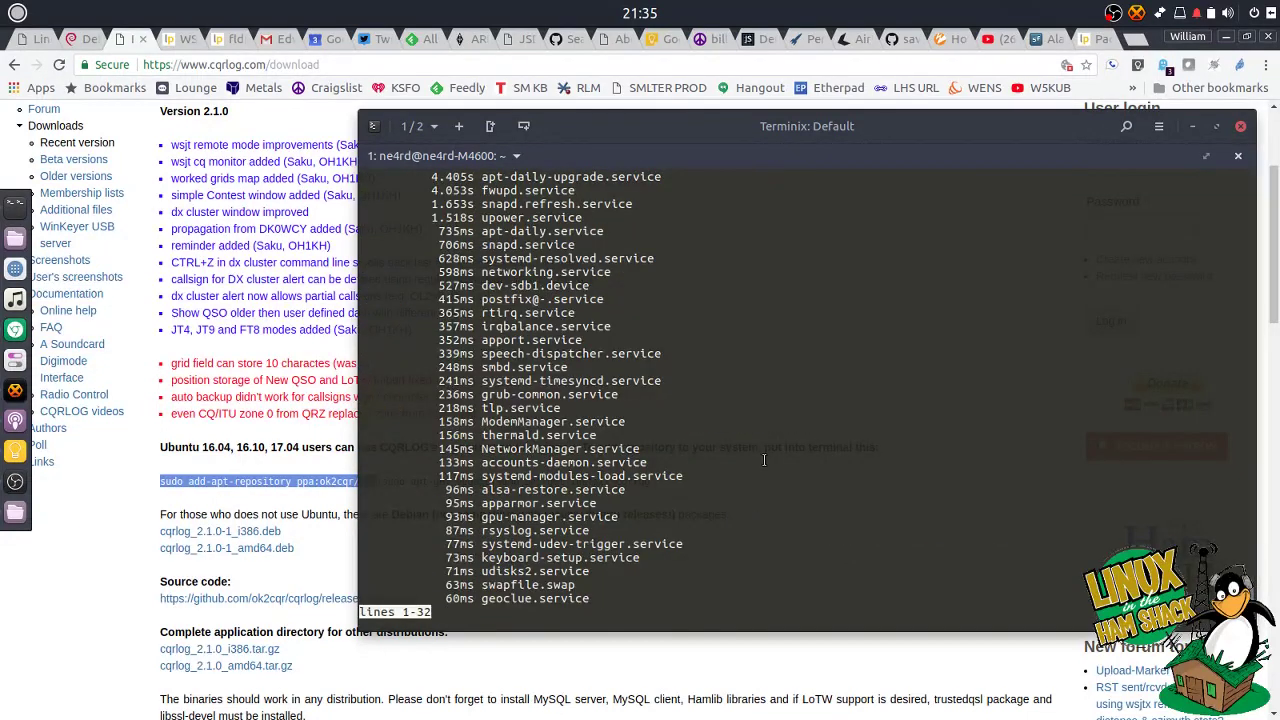
pyautogui.scroll(3, 760, 440)
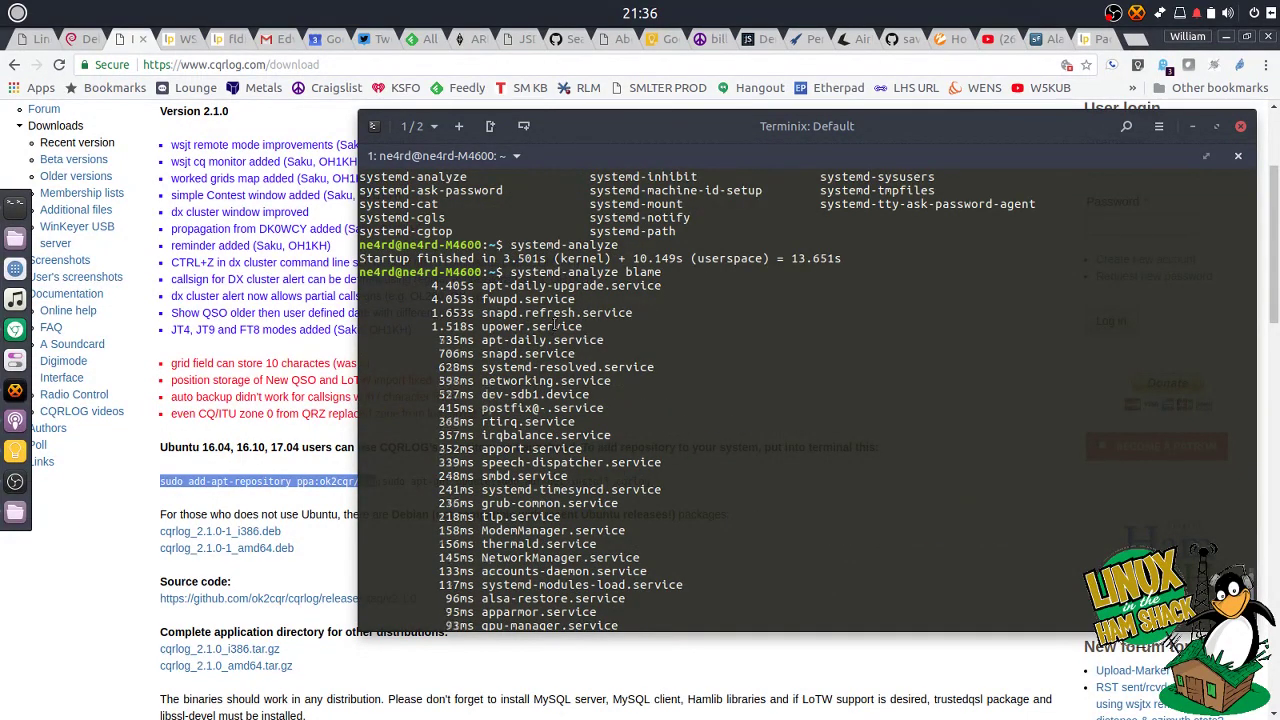
pyautogui.scroll(-3, 533, 316)
pyautogui.press('space')
pyautogui.press('space')
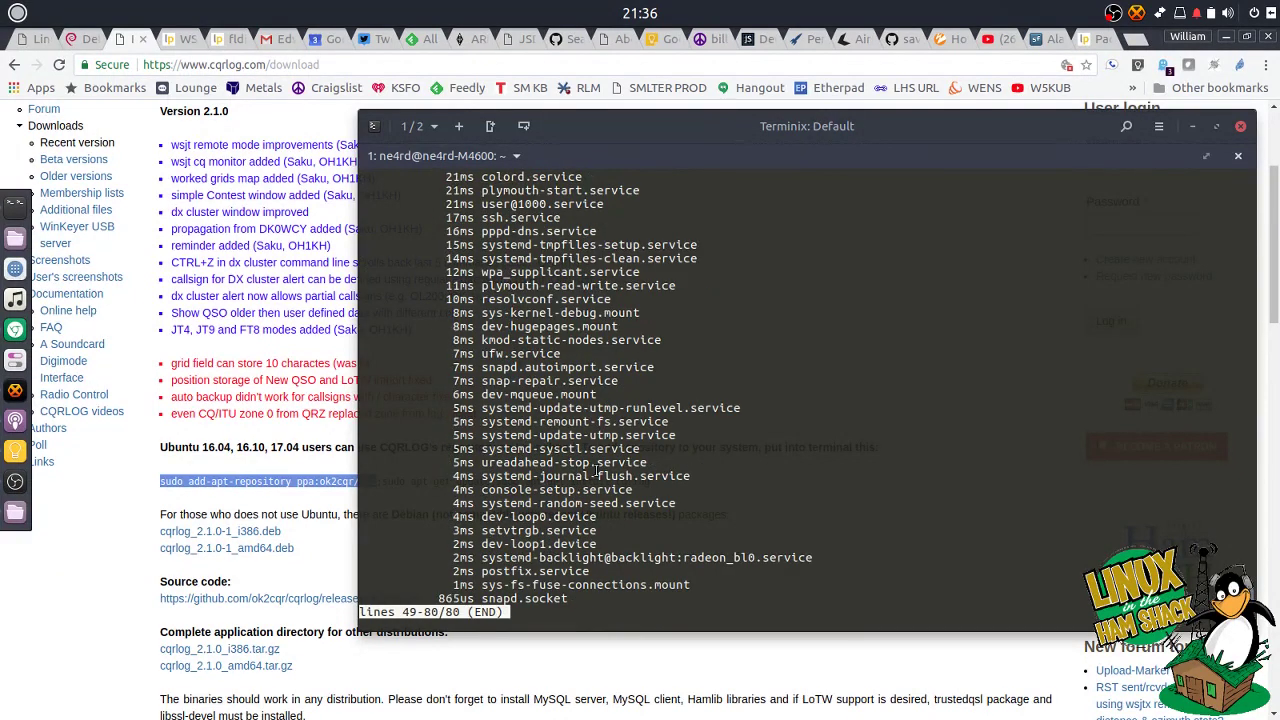
pyautogui.scroll(2, 551, 571)
pyautogui.scroll(15, 551, 571)
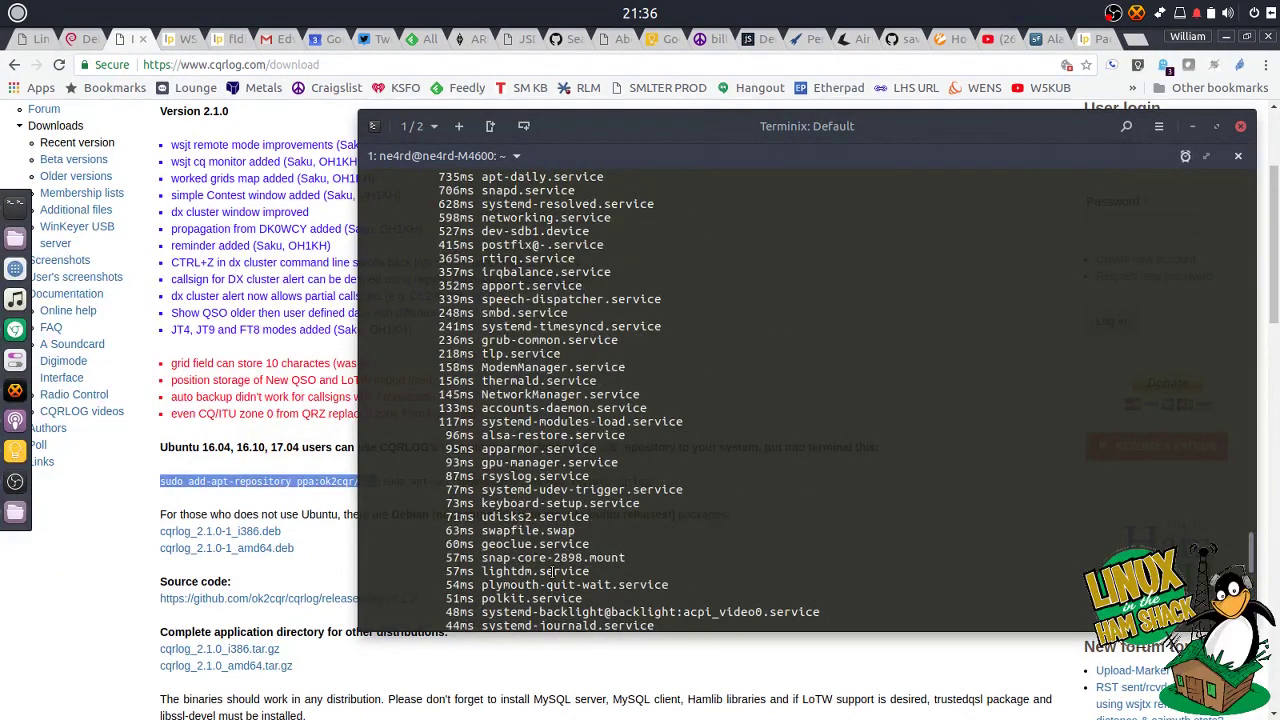
pyautogui.scroll(-15, 555, 571)
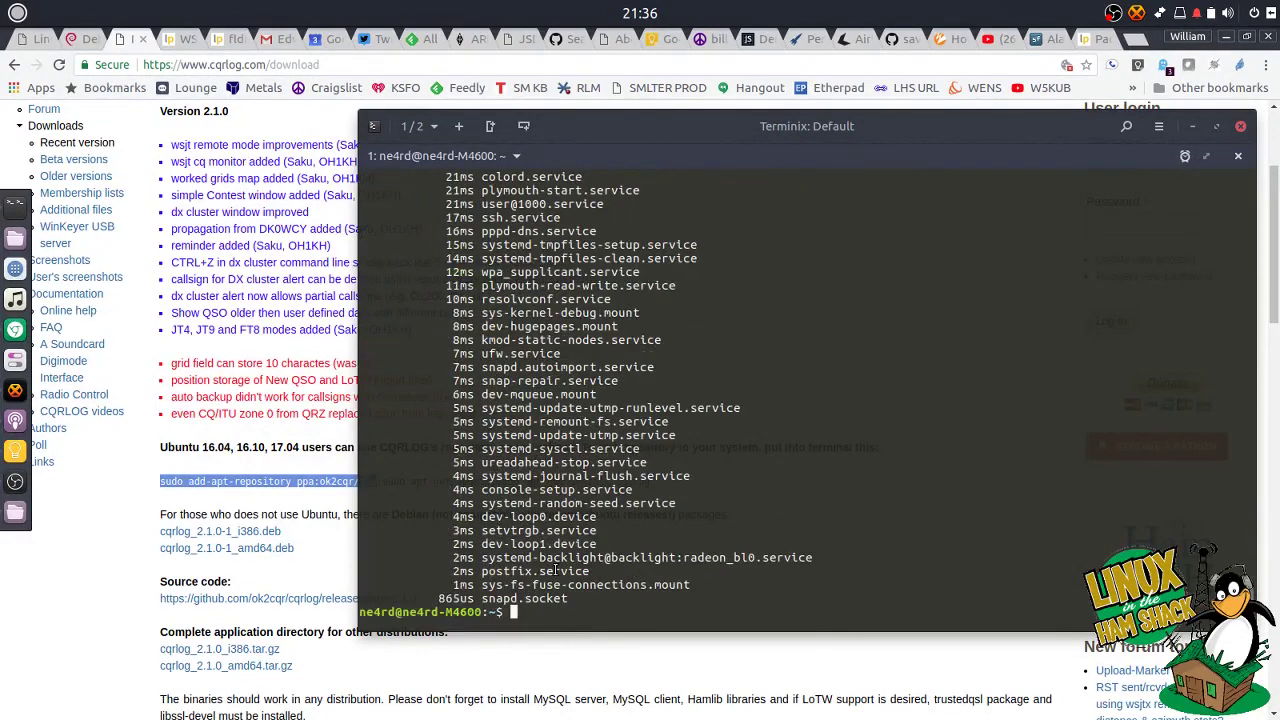
pyautogui.press('Return')
pyautogui.press('Return')
pyautogui.press('Return')
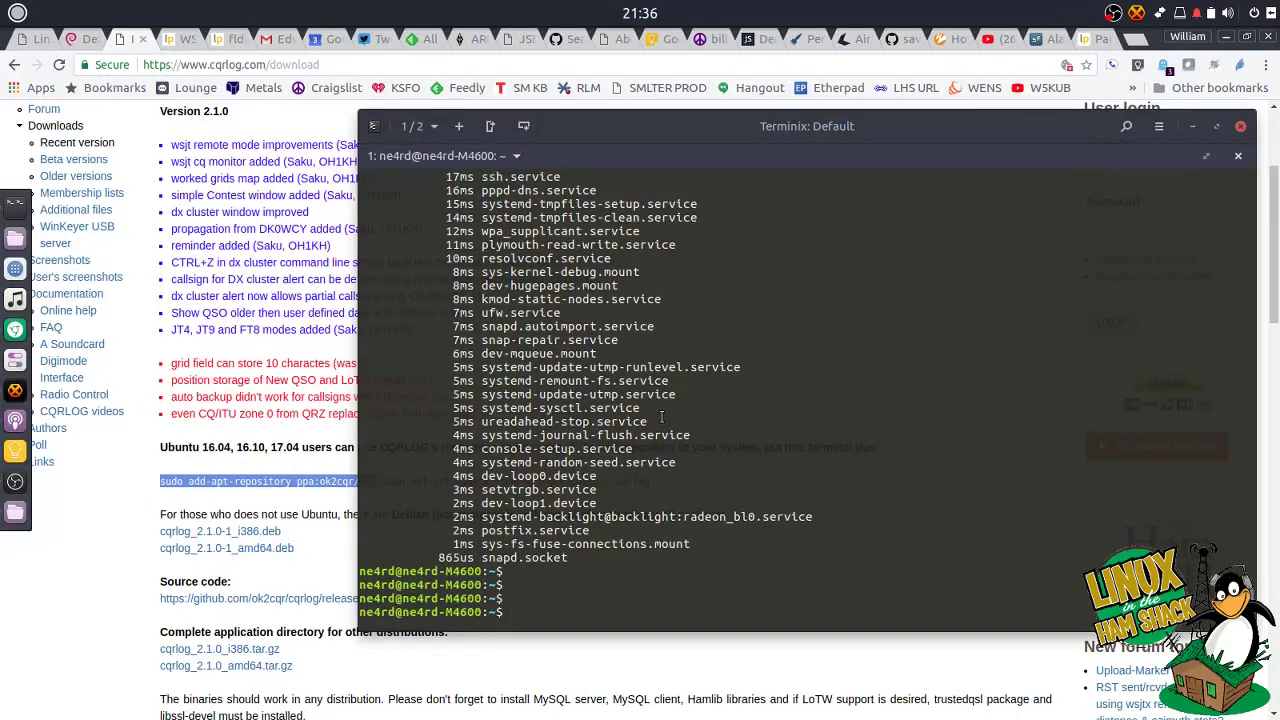
# Flip through the CQRLOG, wsjtx-next PPA and fldigi PPA browser tabs.
pyautogui.click(91, 44)
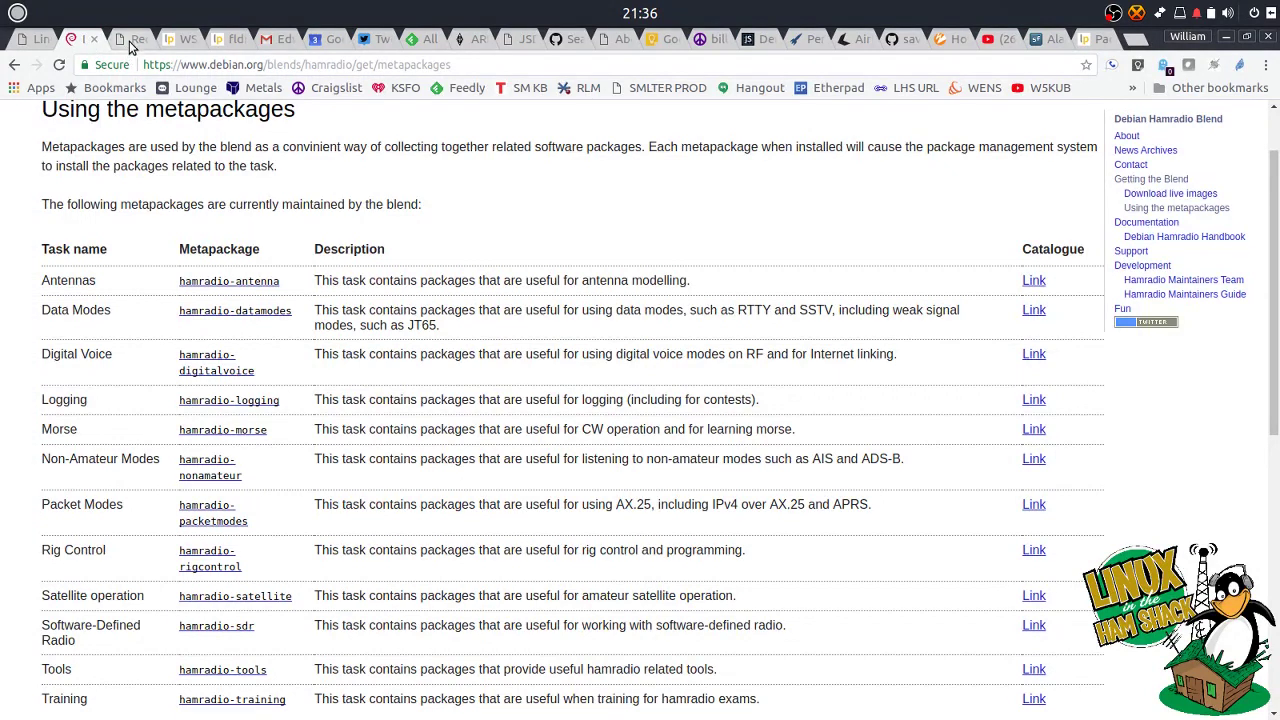
pyautogui.click(130, 44)
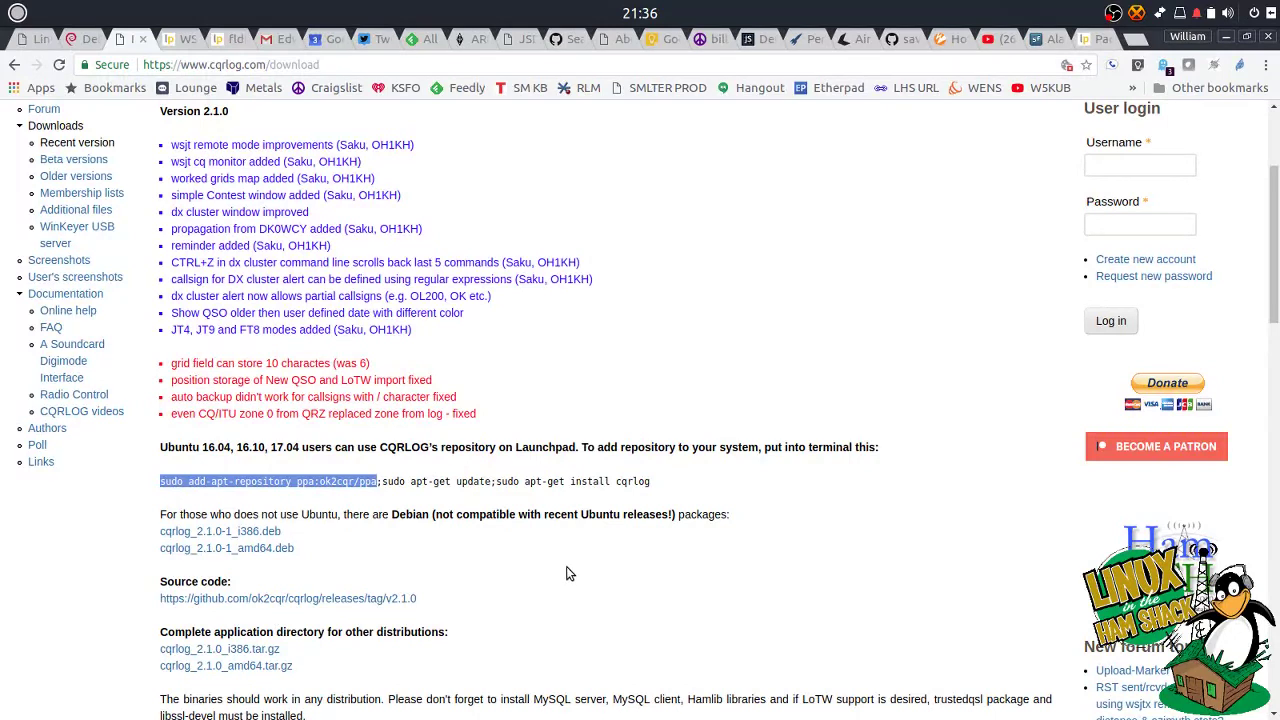
pyautogui.click(180, 38)
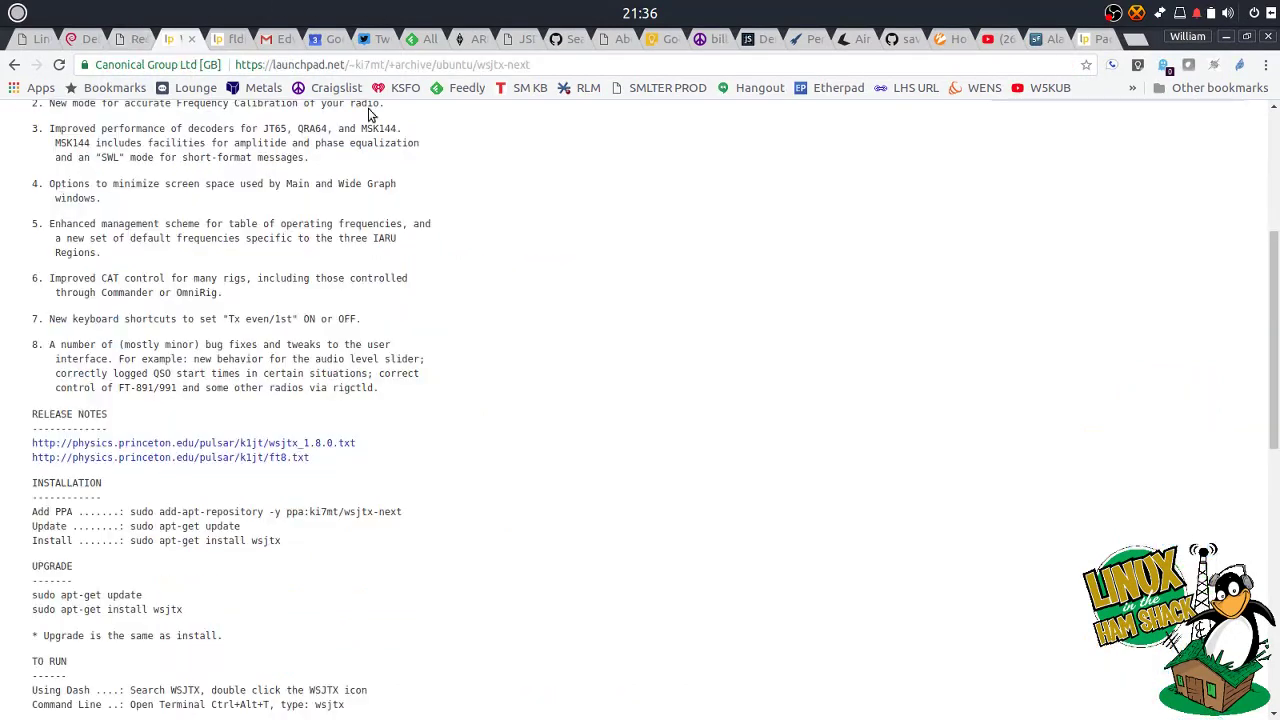
pyautogui.click(230, 39)
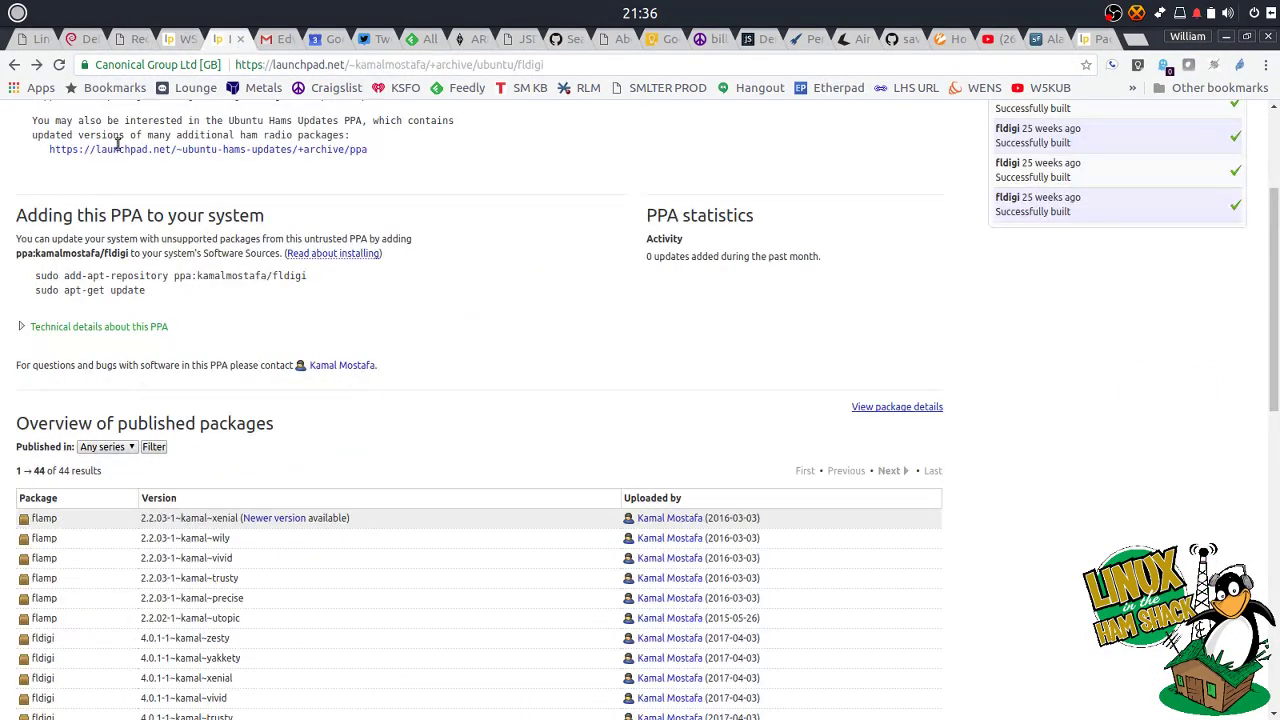
# Scroll the Debian hamradio metapackages page to its apt-get install lines, then bring up Terminix.
pyautogui.click(88, 40)
pyautogui.scroll(-5, 371, 420)
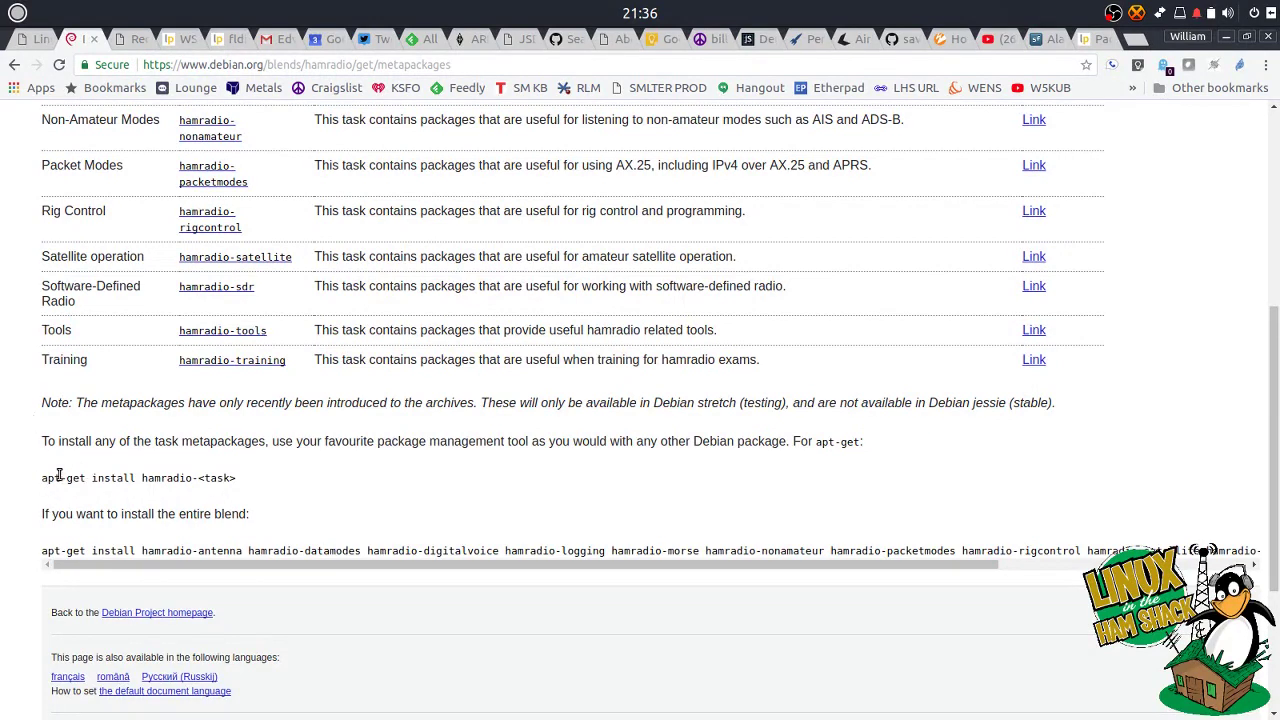
pyautogui.moveTo(40, 478); pyautogui.dragTo(188, 481)
pyautogui.click(152, 497)
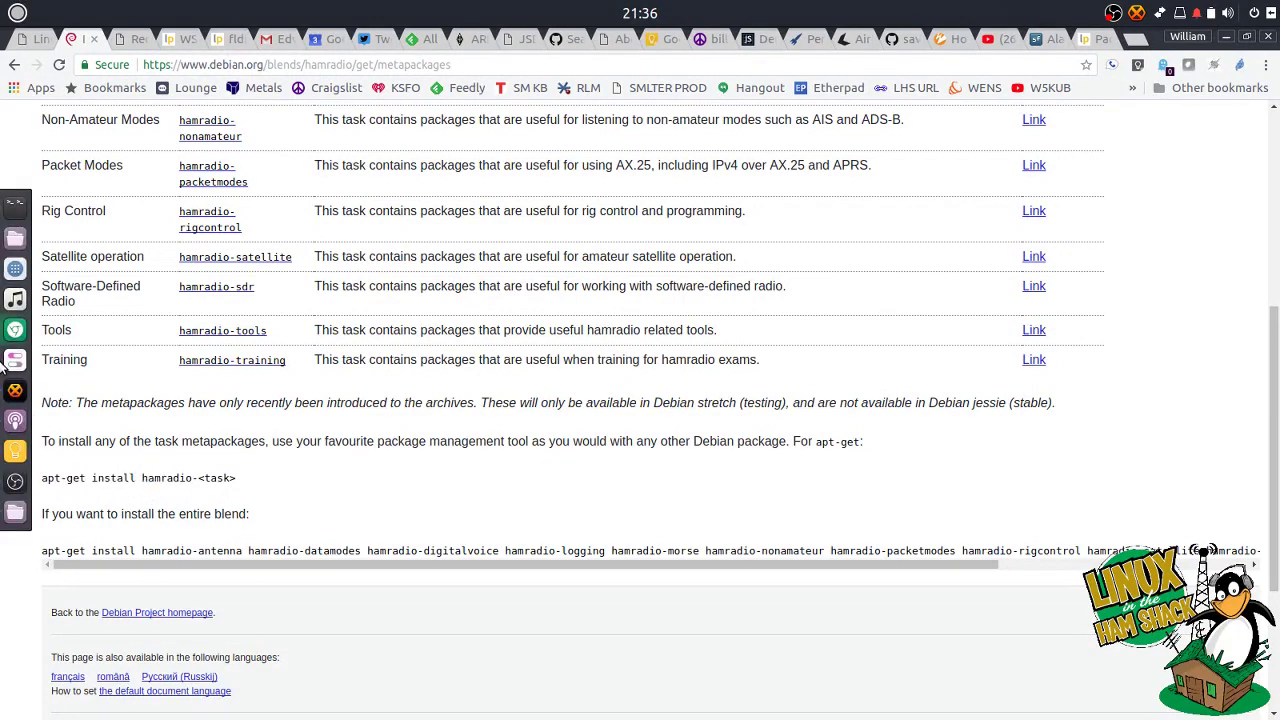
pyautogui.click(14, 207)
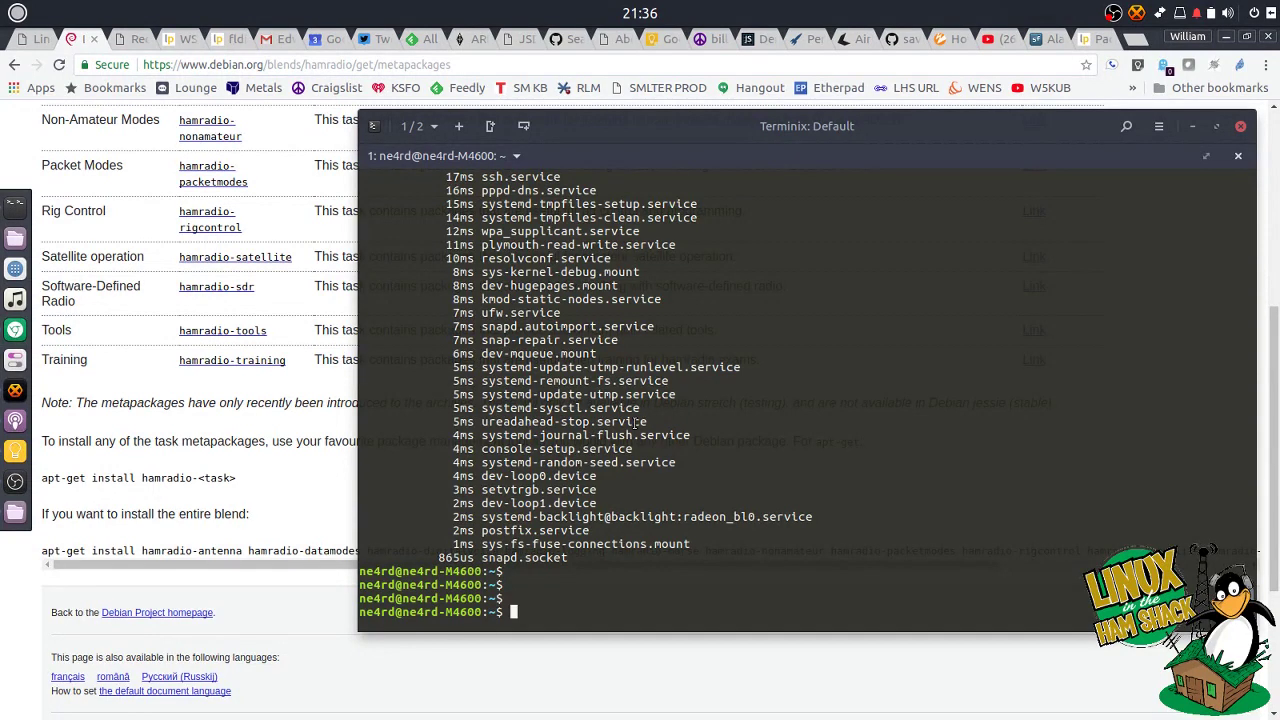
# List the hamradio- metapackages via tab completion and run 'sudo apt install hamradio-*'.
pyautogui.write('sudo apt install ham')
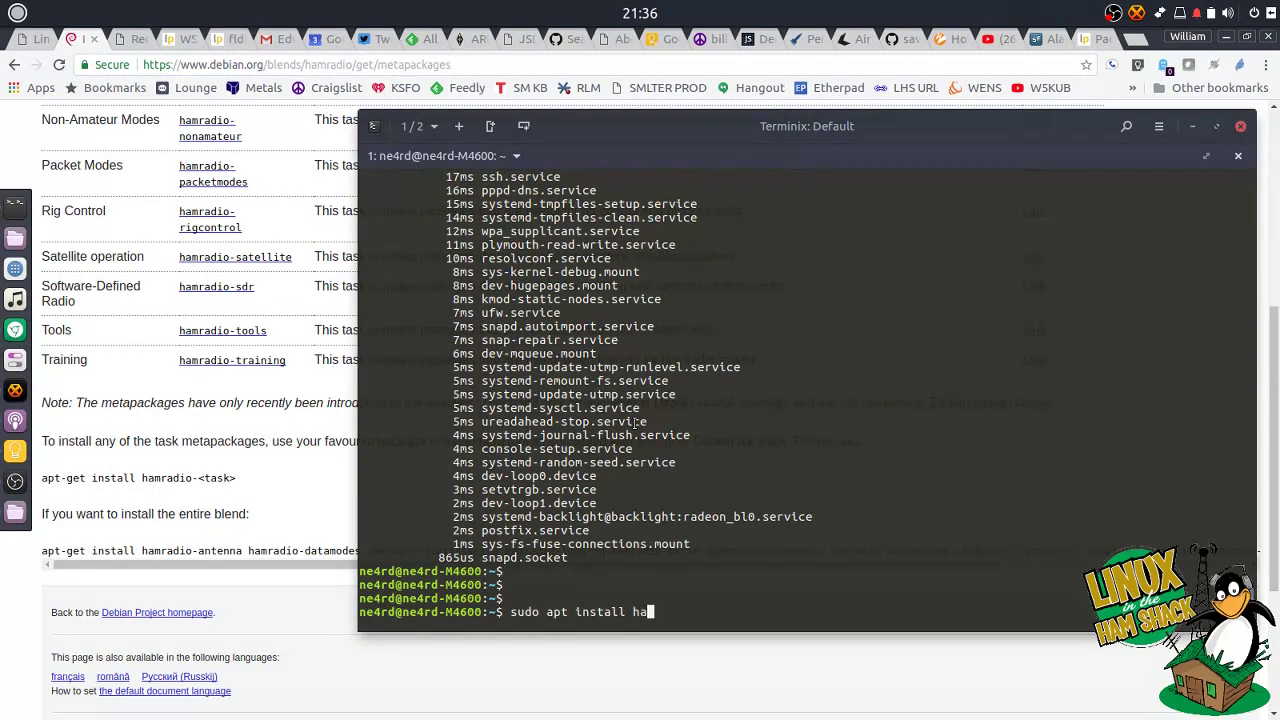
pyautogui.press('Tab')
pyautogui.press('Tab')
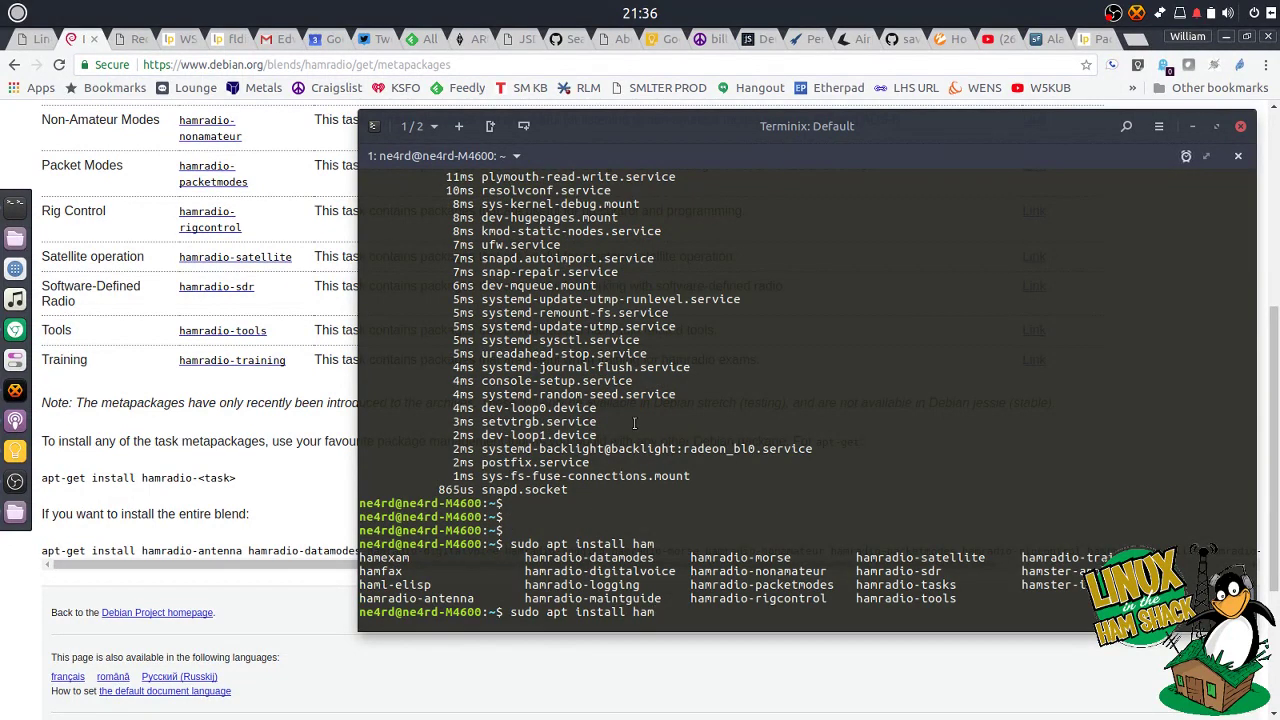
pyautogui.write('ra')
pyautogui.press('Tab')
pyautogui.press('Tab')
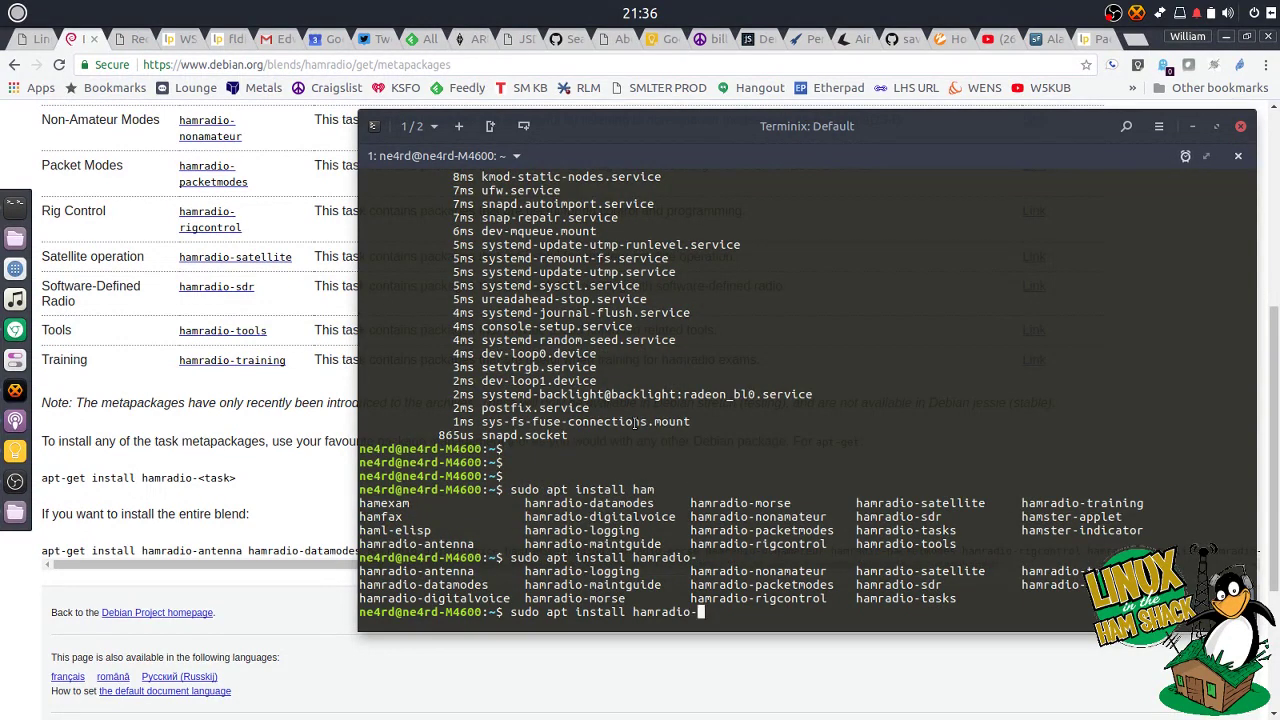
pyautogui.press('Tab')
pyautogui.press('Tab')
pyautogui.press('Tab')
pyautogui.press('Tab')
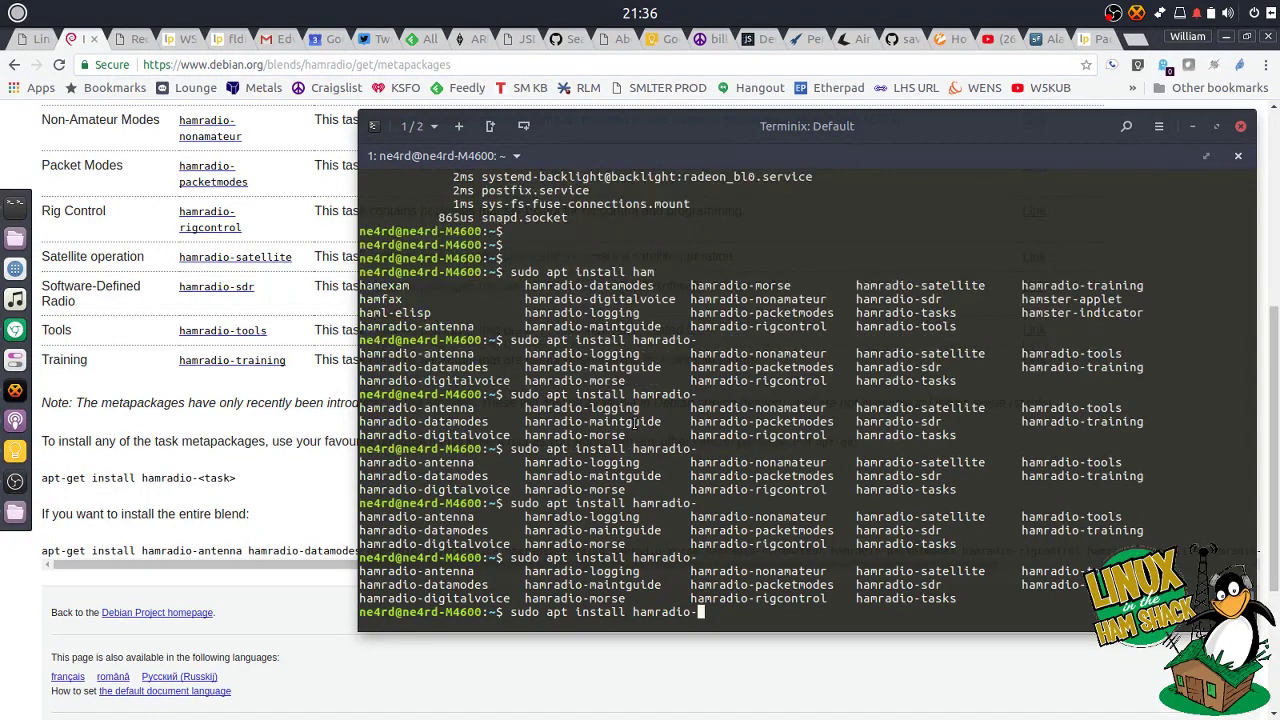
pyautogui.press('Tab')
pyautogui.press('Tab')
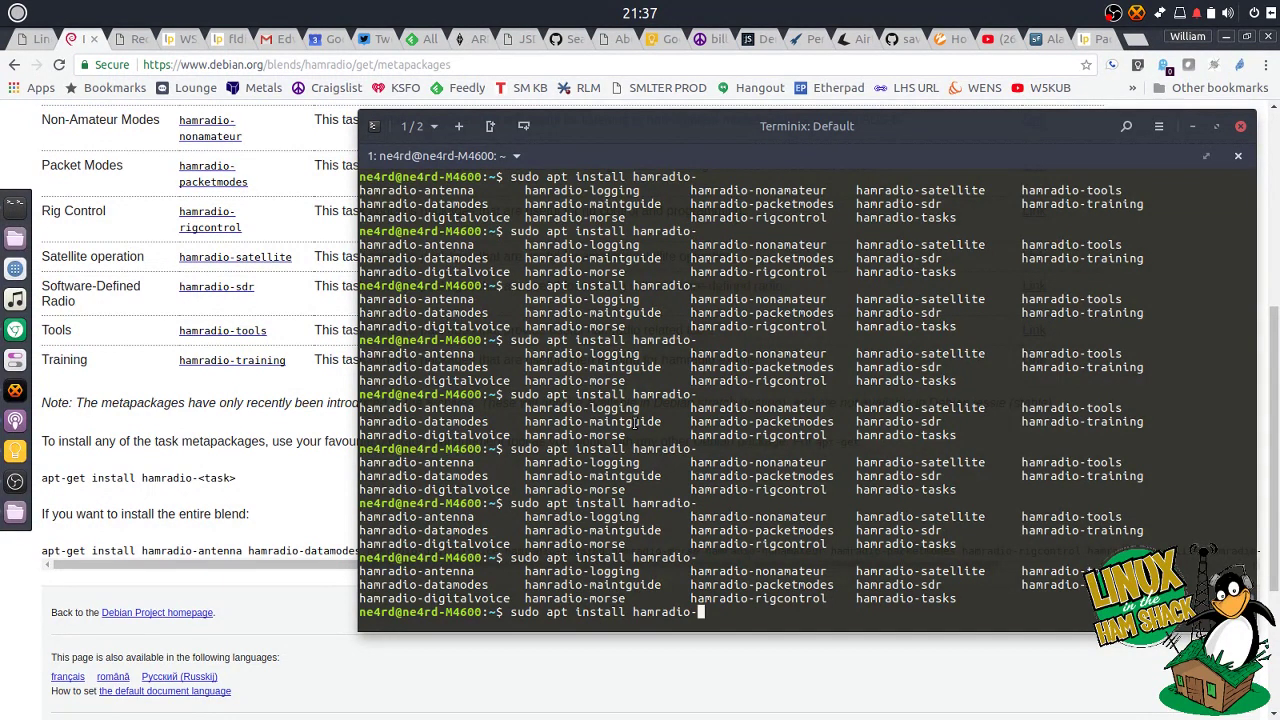
pyautogui.write('antenna hamradio-dat')
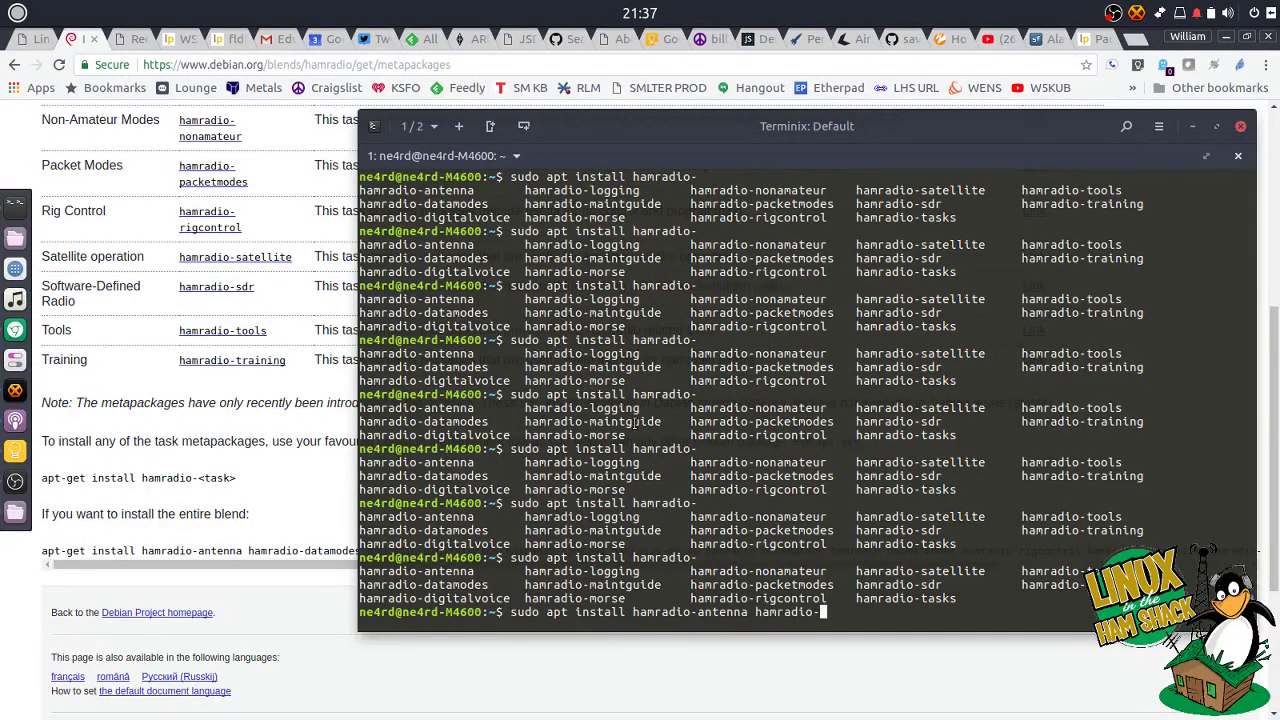
pyautogui.write('amodes')
pyautogui.press('BackSpace')
pyautogui.press('BackSpace')
pyautogui.press('BackSpace')
pyautogui.press('BackSpace')
pyautogui.press('BackSpace')
pyautogui.press('BackSpace')
pyautogui.press('BackSpace')
pyautogui.press('BackSpace')
pyautogui.press('BackSpace')
pyautogui.press('BackSpace')
pyautogui.press('BackSpace')
pyautogui.press('BackSpace')
pyautogui.press('BackSpace')
pyautogui.press('BackSpace')
pyautogui.press('BackSpace')
pyautogui.press('BackSpace')
pyautogui.press('BackSpace')
pyautogui.press('BackSpace')
pyautogui.press('BackSpace')
pyautogui.press('BackSpace')
pyautogui.press('BackSpace')
pyautogui.press('BackSpace')
pyautogui.press('BackSpace')
pyautogui.write('*')
pyautogui.press('Return')
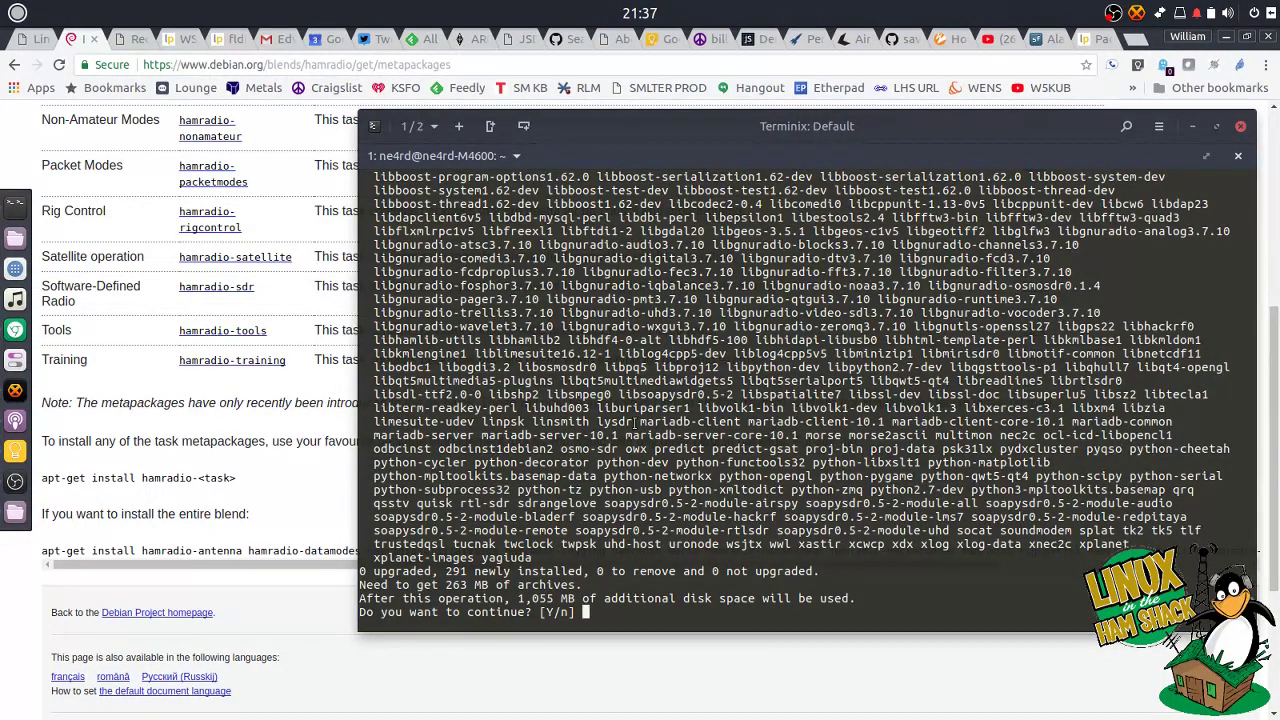
# Review the package lists and answer y to install the 291 new packages.
pyautogui.scroll(7, 584, 407)
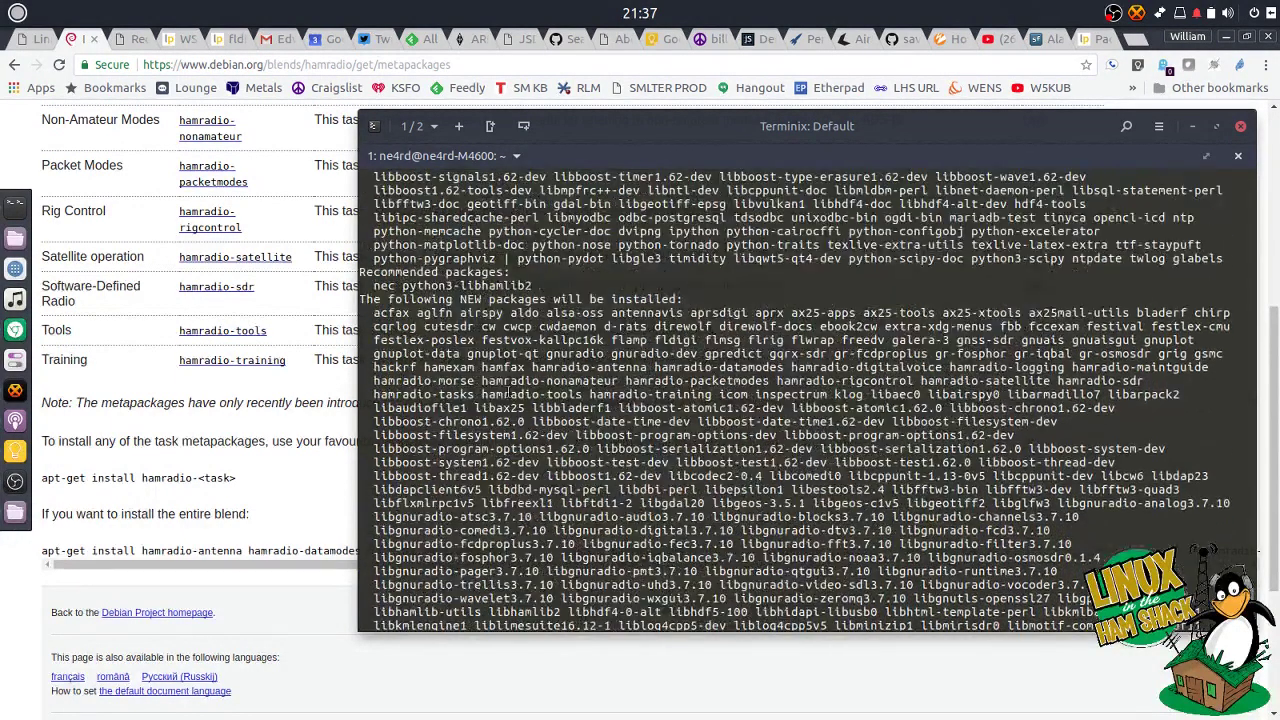
pyautogui.scroll(10, 508, 392)
pyautogui.scroll(-15, 517, 425)
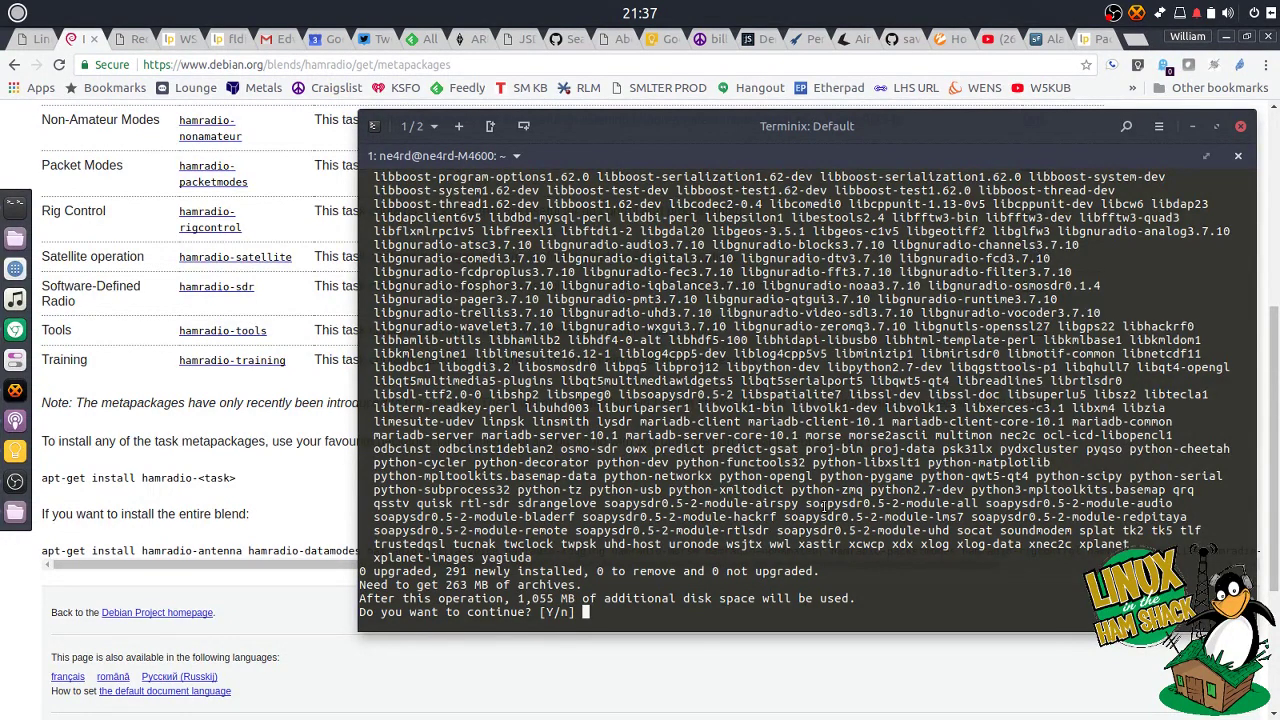
pyautogui.write('y')
pyautogui.press('Return')
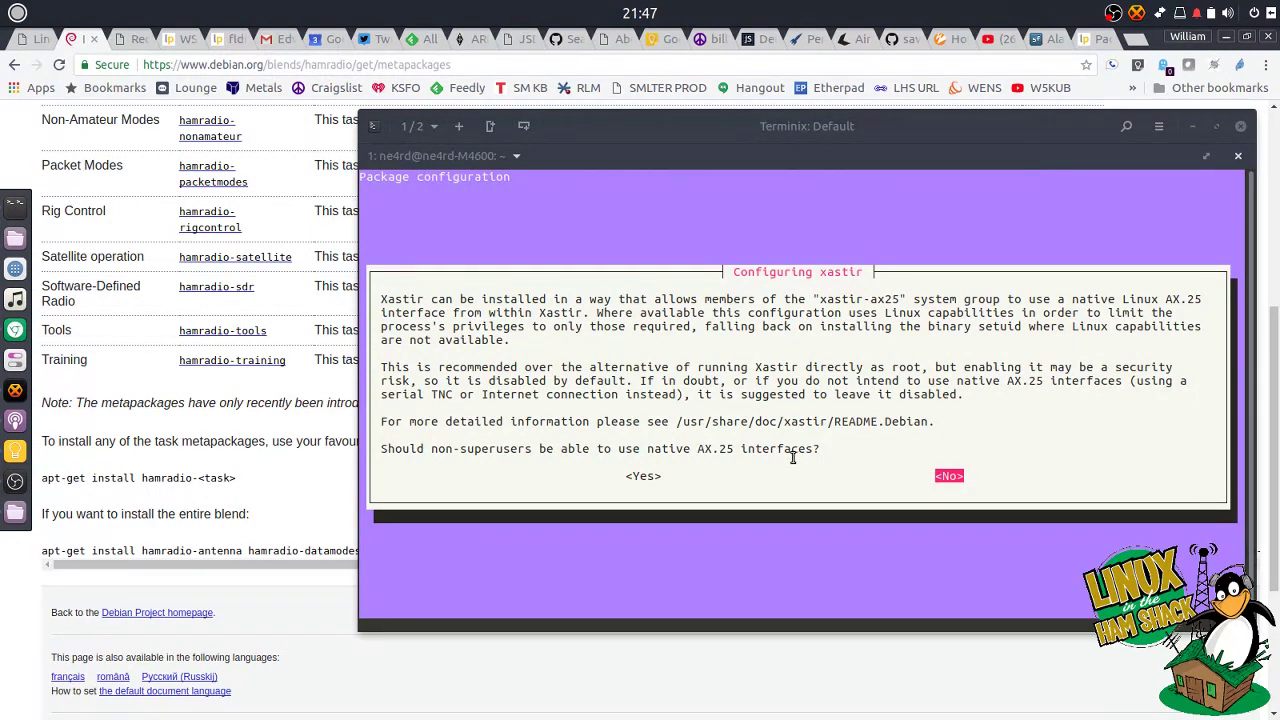
# Choose Yes for non-superuser AX.25 access in xastir, then review the finished install log.
pyautogui.press('Left')
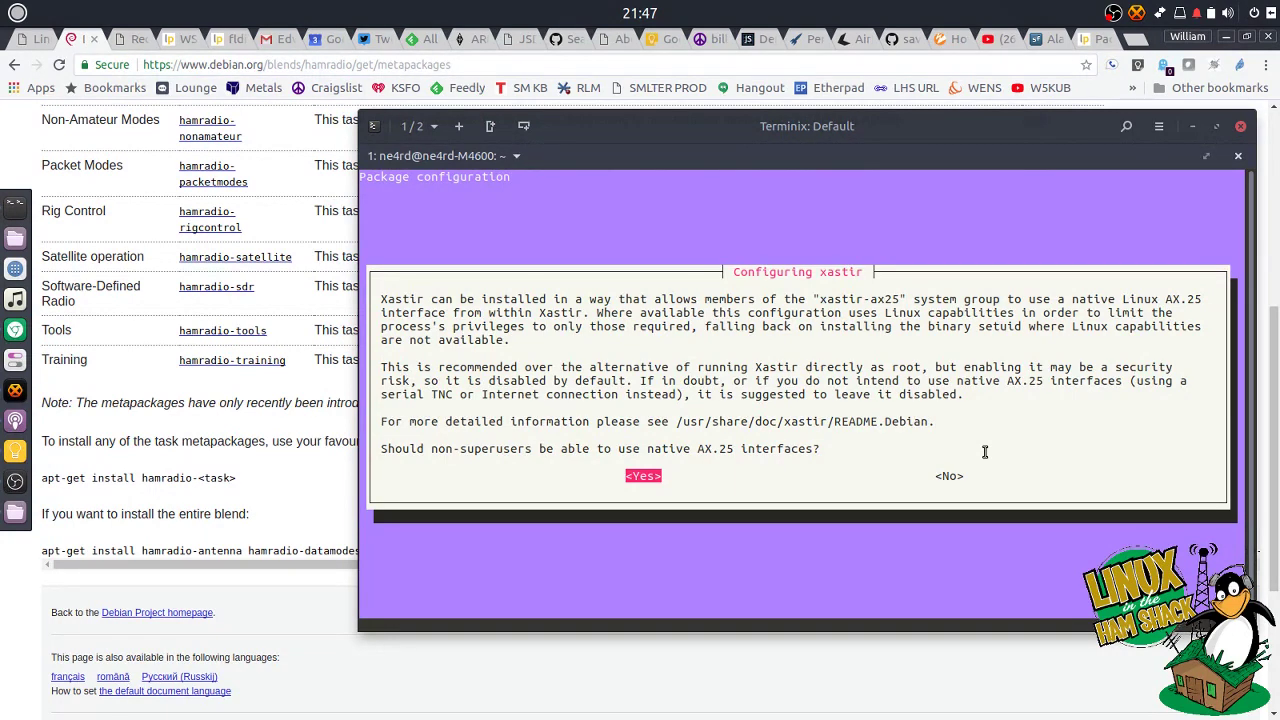
pyautogui.press('Return')
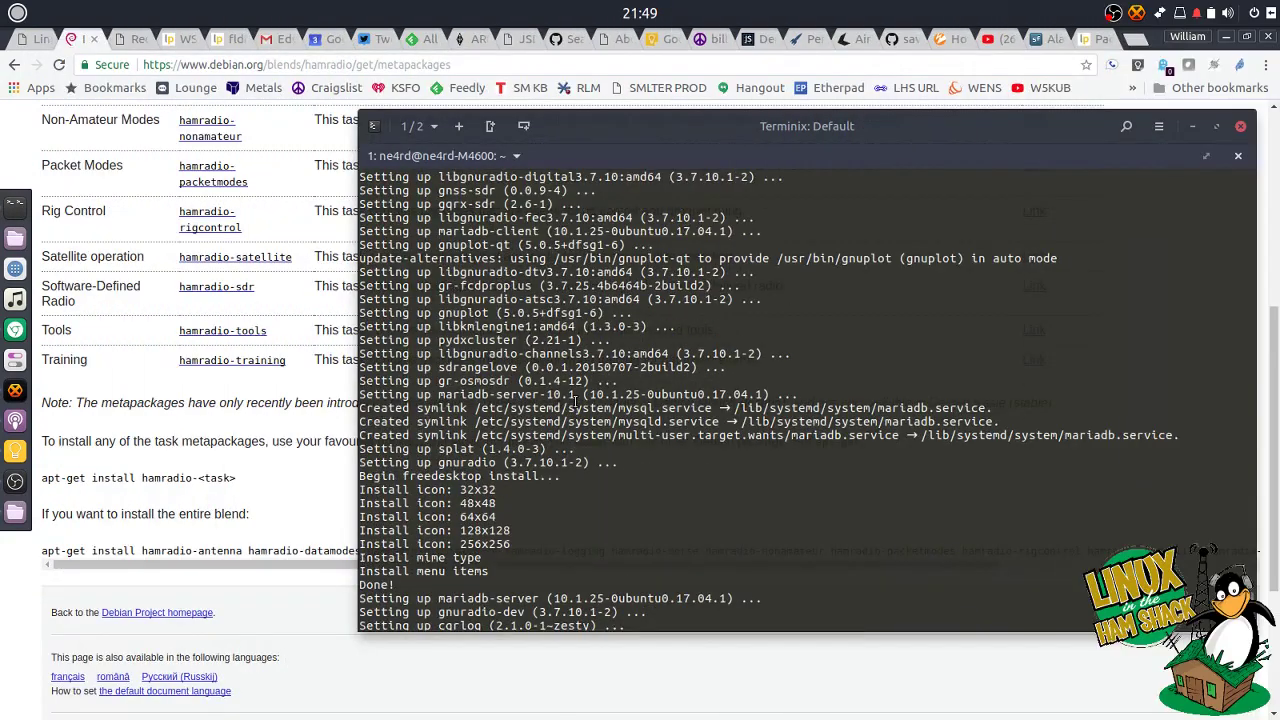
pyautogui.scroll(10, 576, 400)
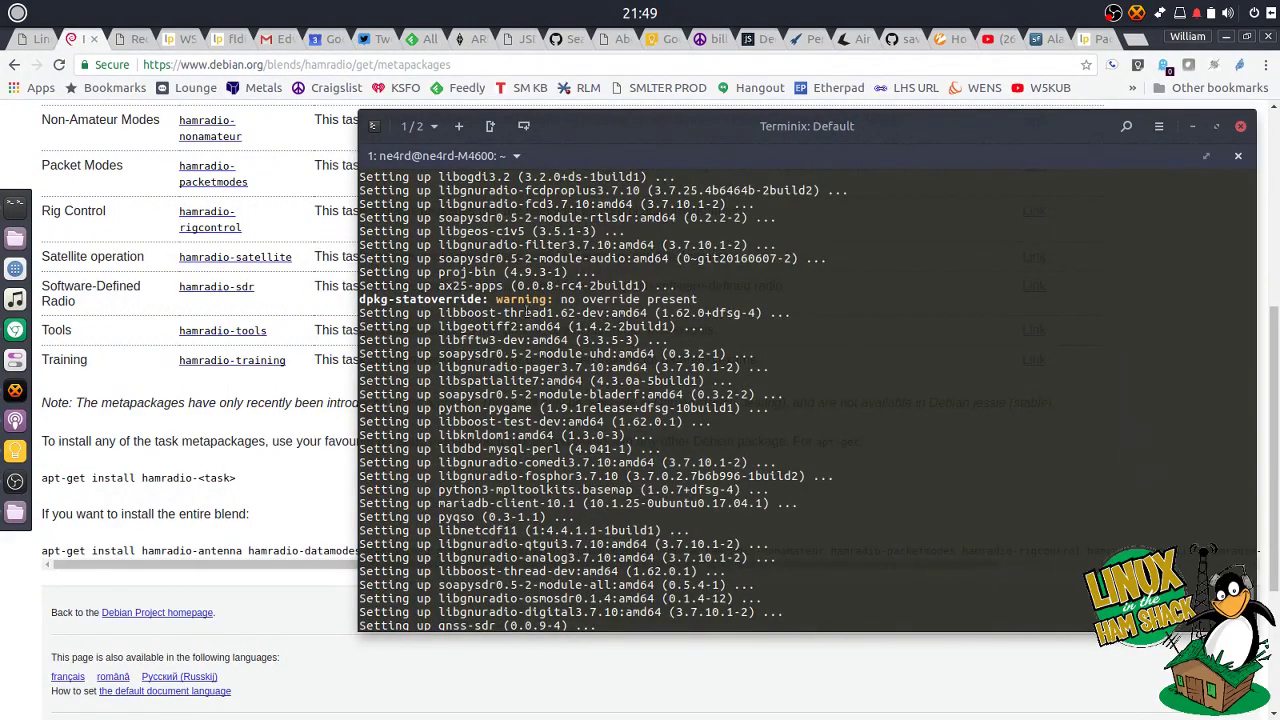
pyautogui.scroll(1, 543, 385)
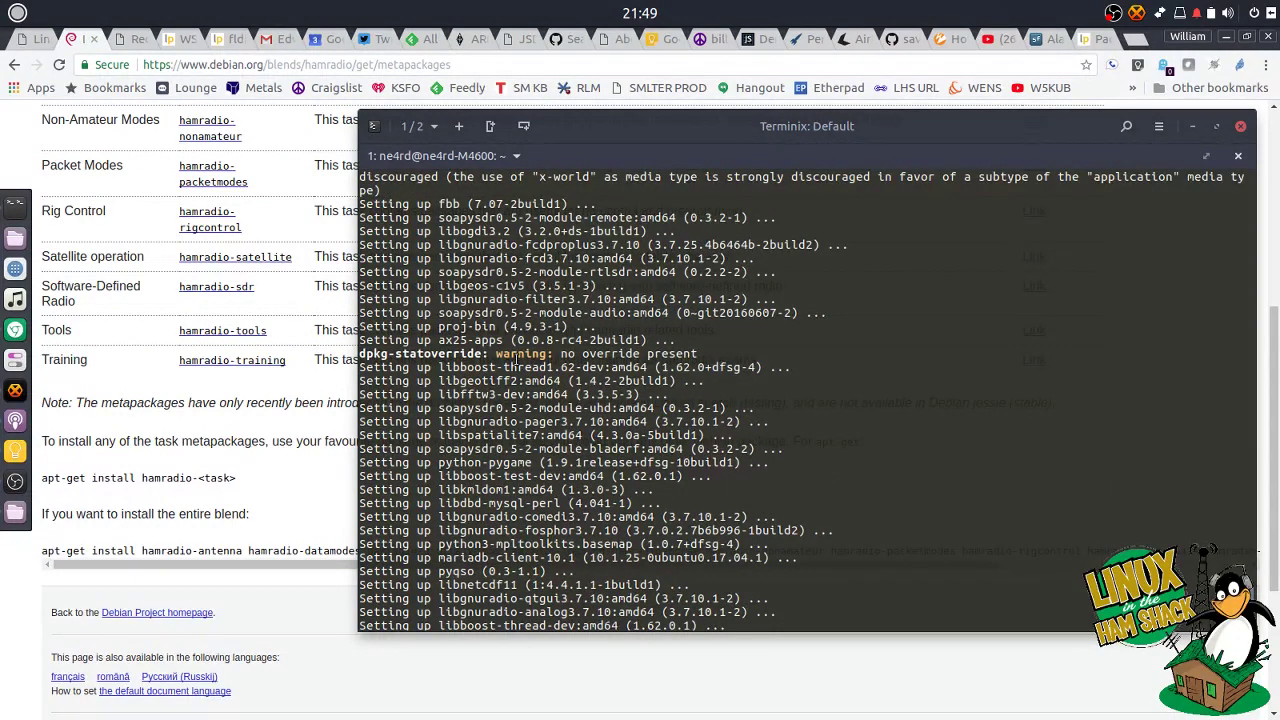
pyautogui.scroll(18, 492, 368)
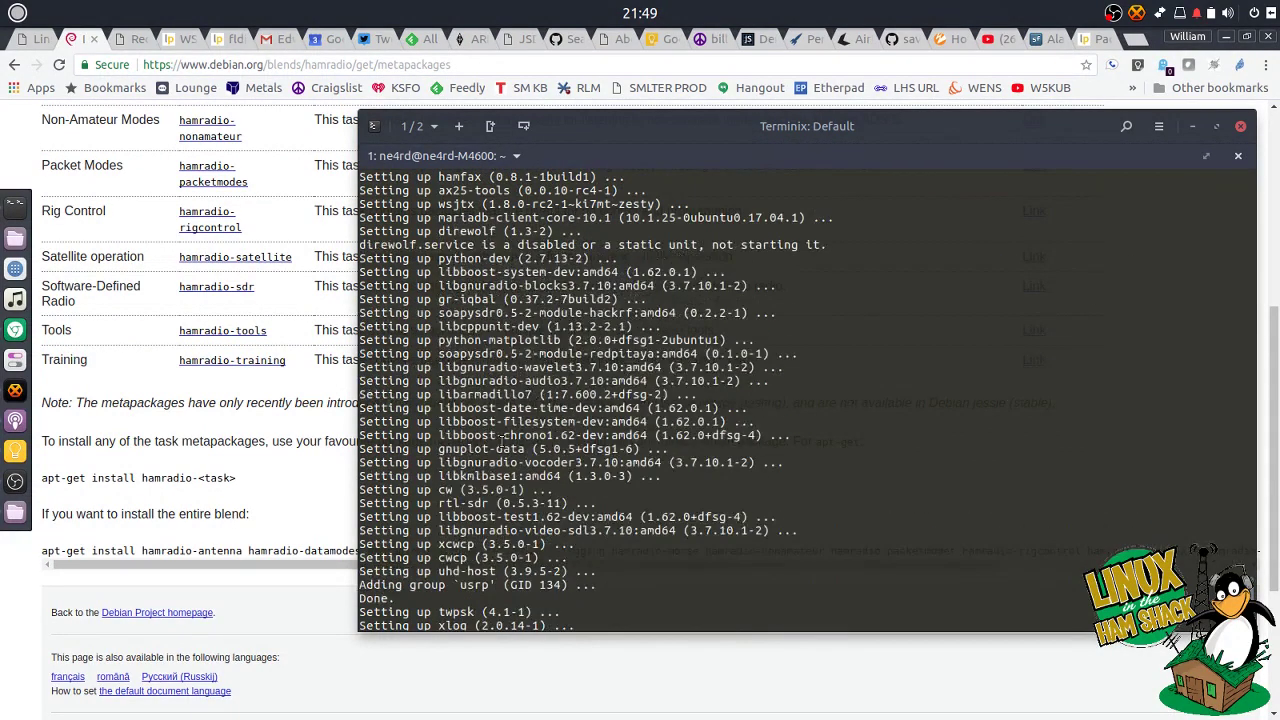
pyautogui.scroll(-13, 500, 441)
pyautogui.scroll(-20, 502, 440)
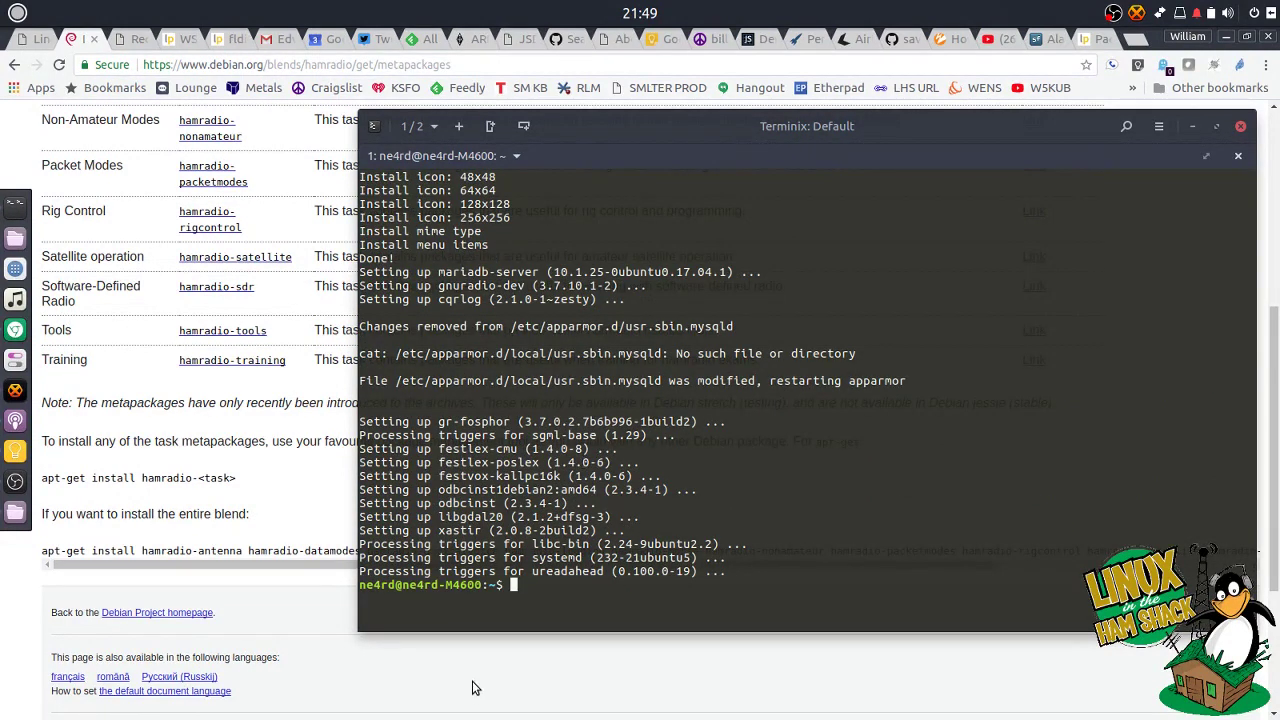
# Browse the application menu's Hamradio category listing CQRLOG, Fldigi, wsjtx and Xastir.
pyautogui.click(17, 14)
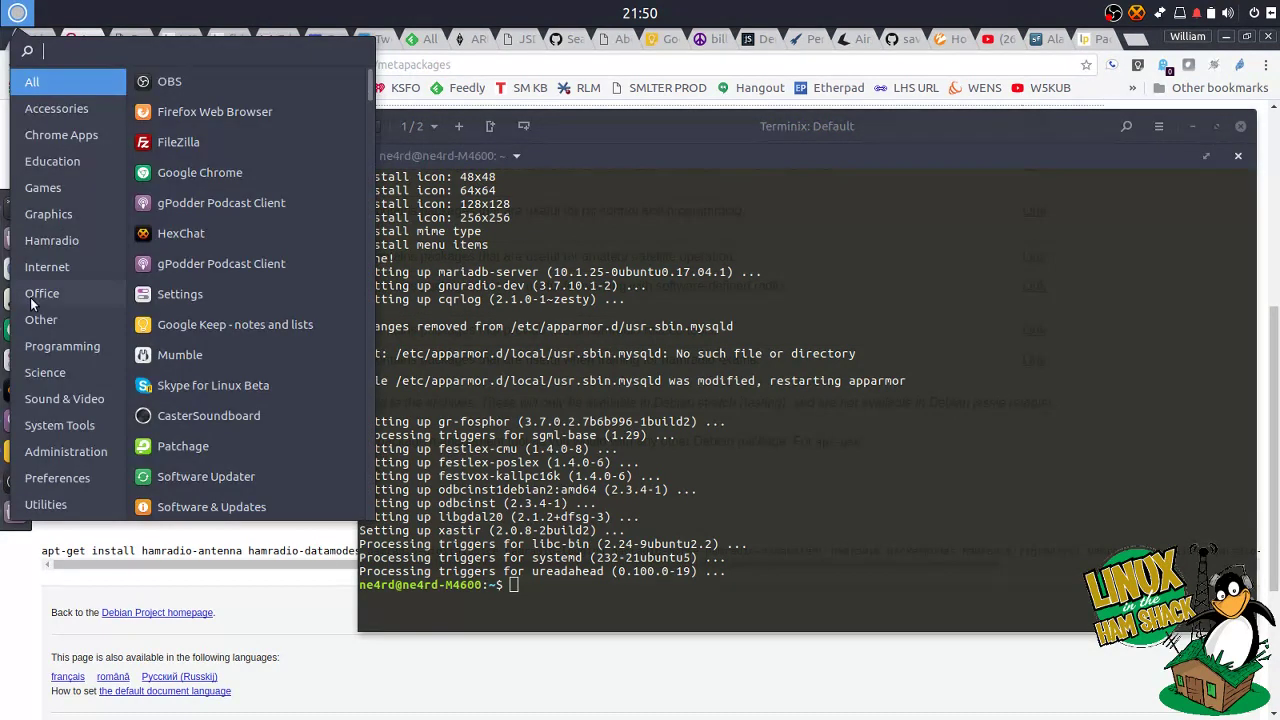
pyautogui.click(40, 241)
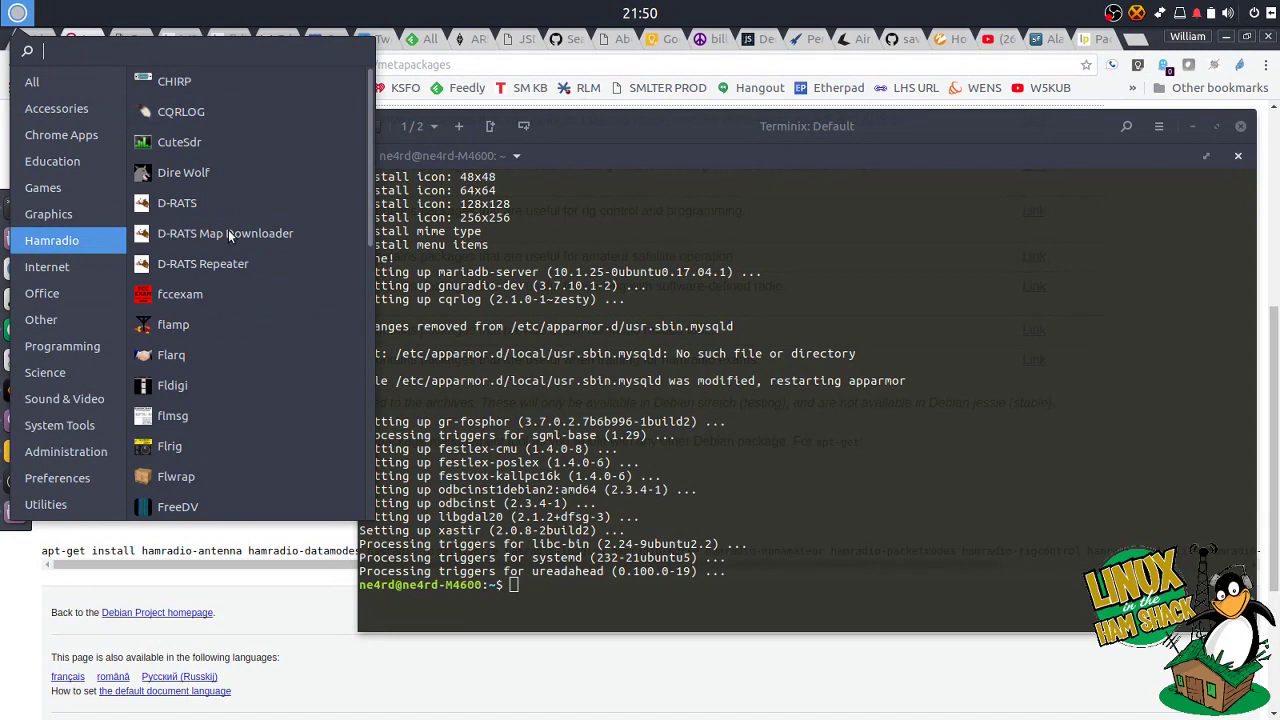
pyautogui.scroll(-15, 216, 444)
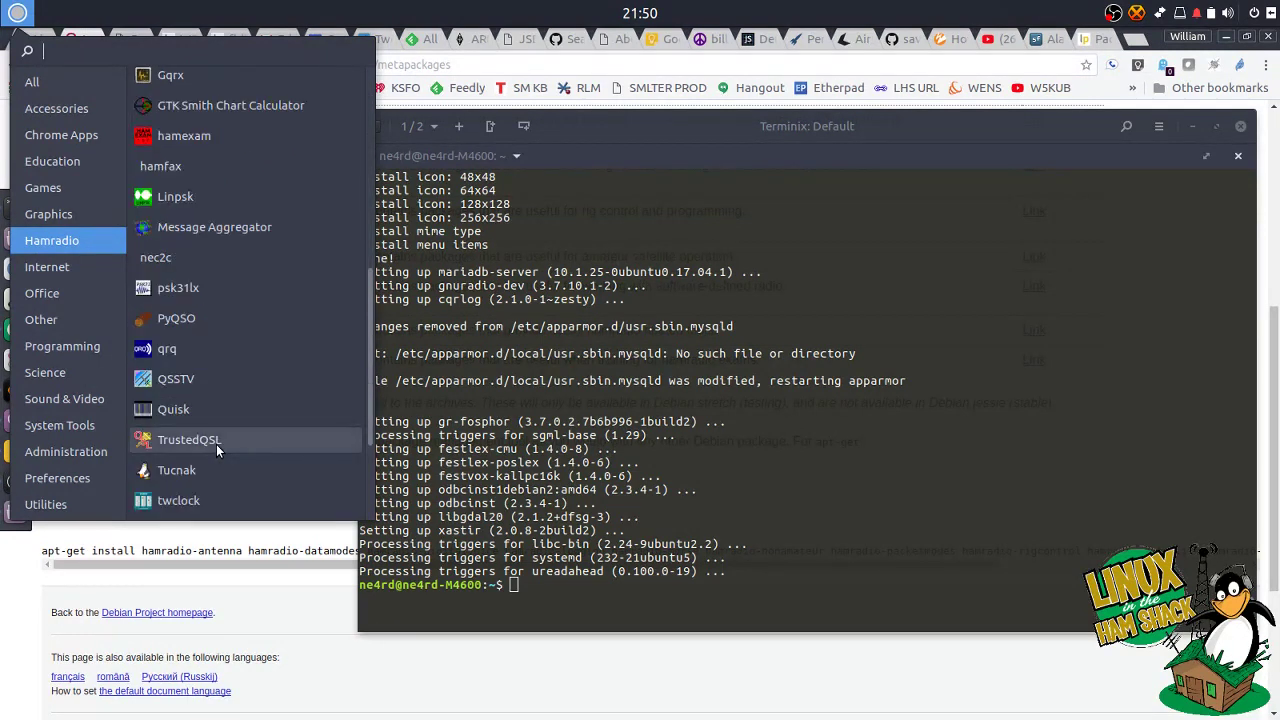
pyautogui.scroll(15, 217, 449)
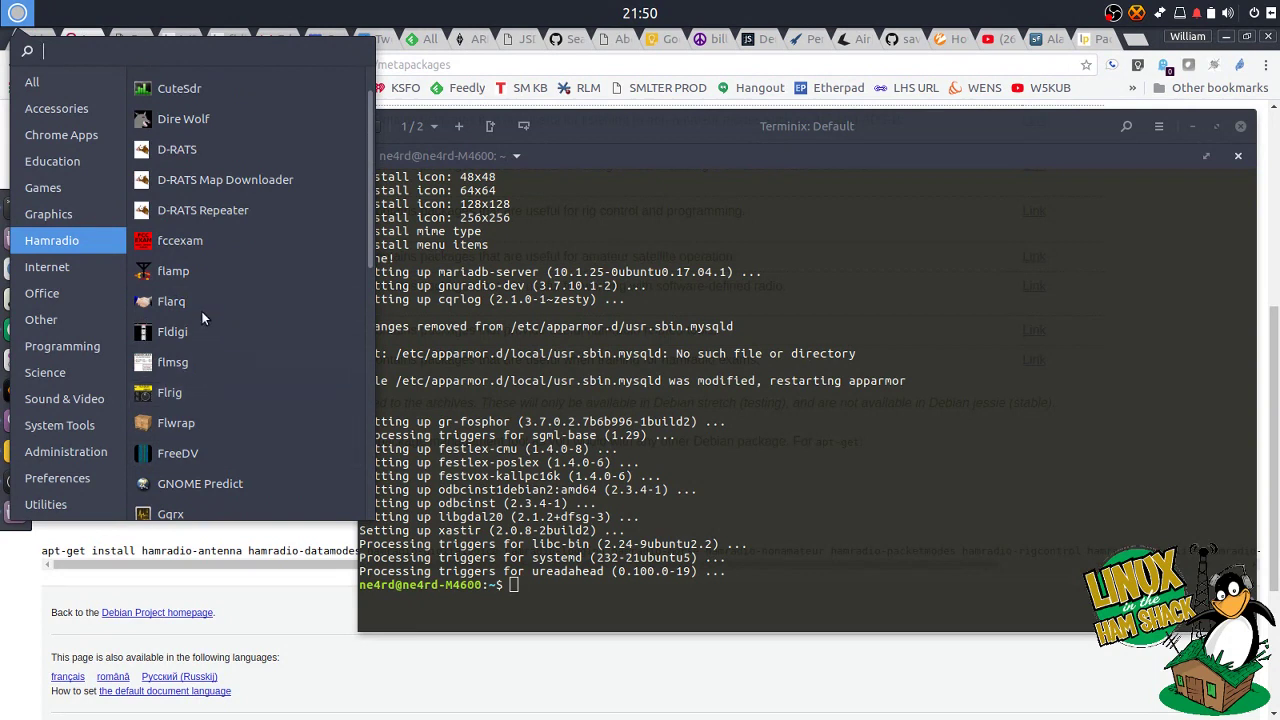
pyautogui.scroll(2, 204, 217)
pyautogui.scroll(-13, 225, 245)
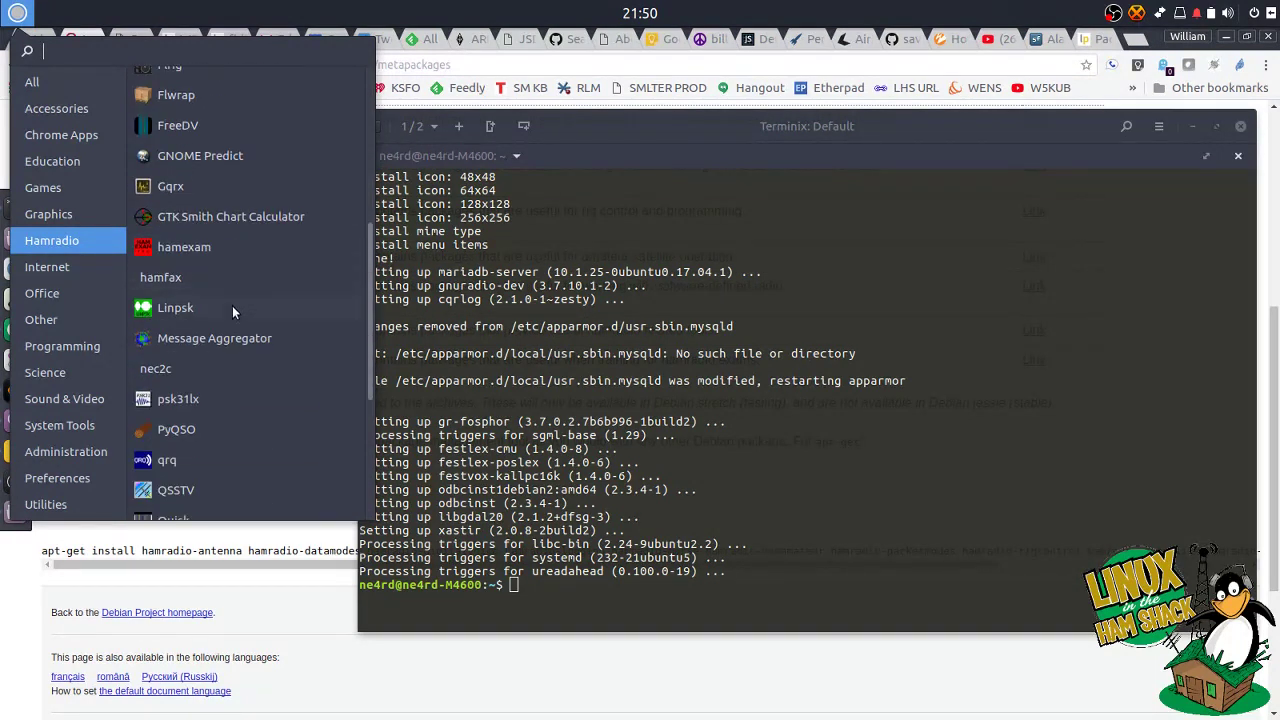
pyautogui.scroll(-3, 209, 410)
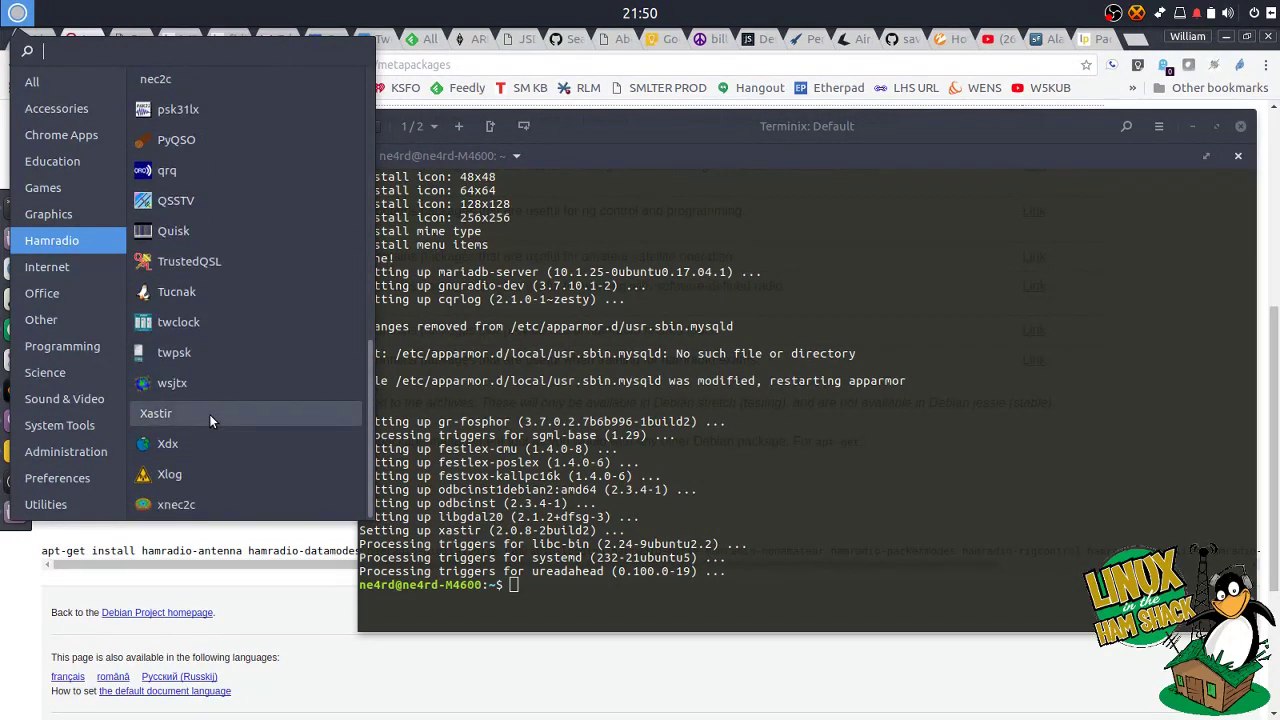
pyautogui.scroll(15, 209, 414)
pyautogui.scroll(5, 205, 300)
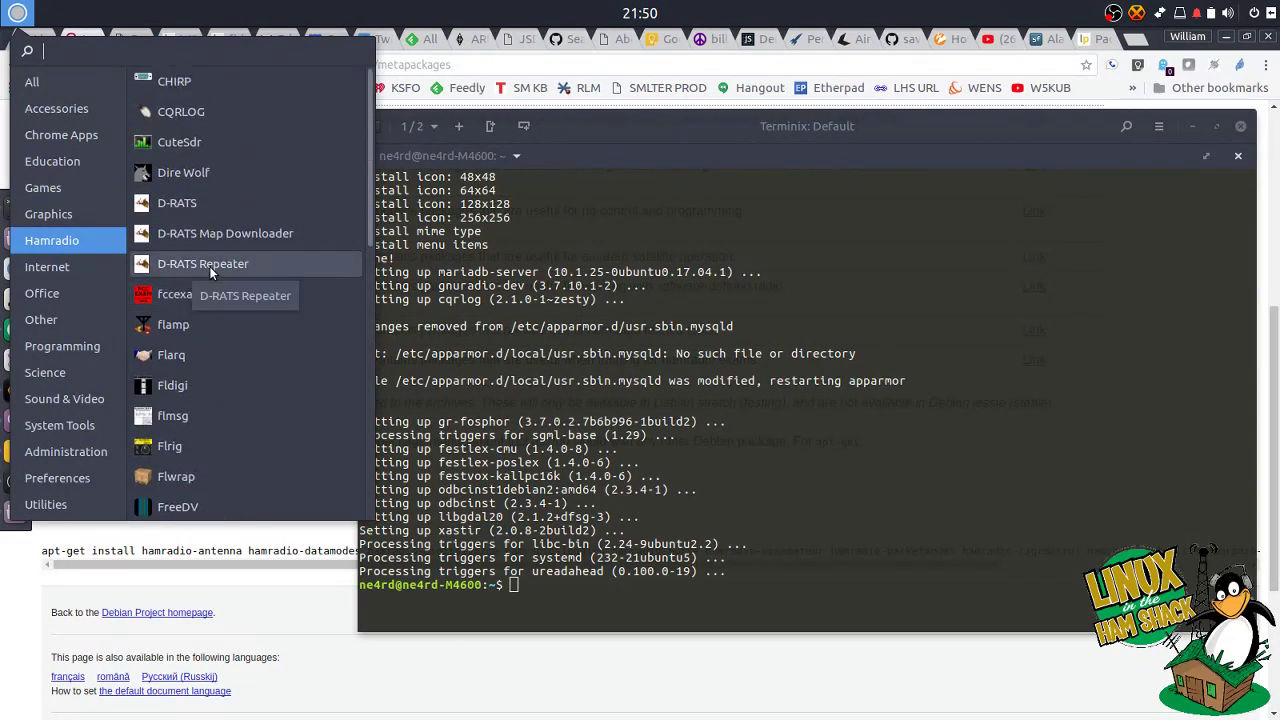
pyautogui.scroll(-5, 209, 266)
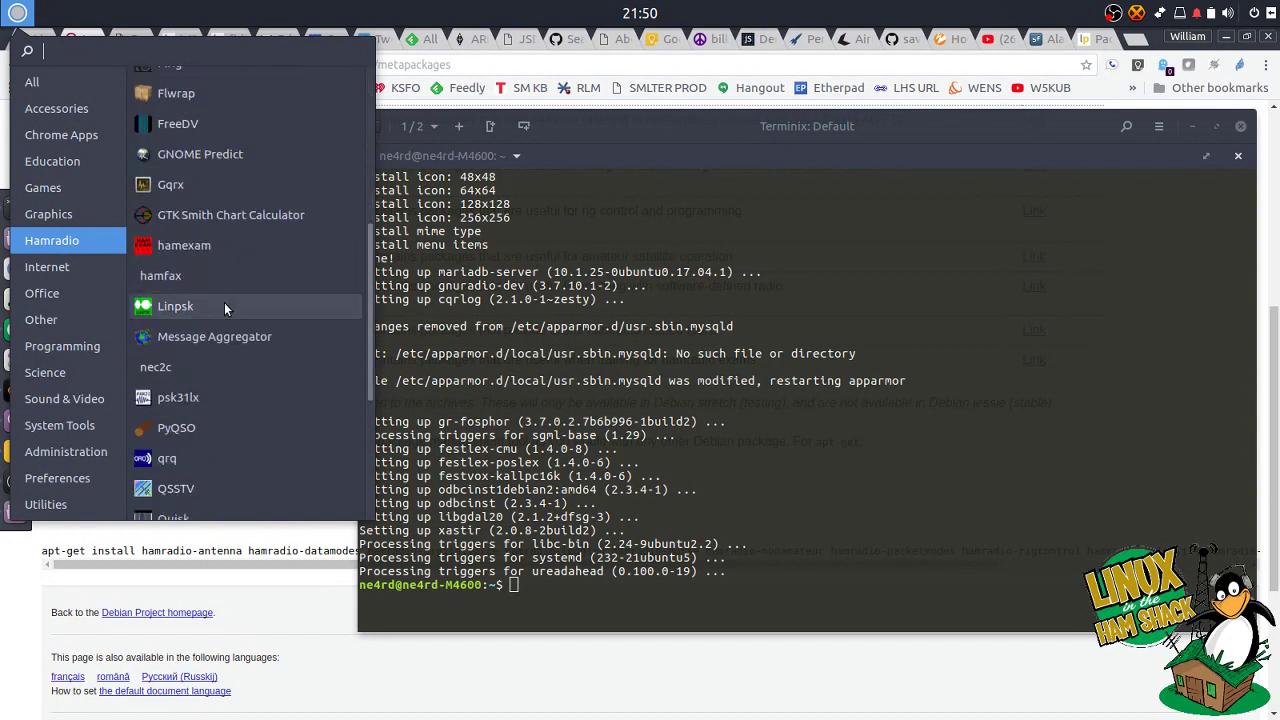
# Launch GNOME Predict and move it right, then launch Quisk from Hamradio and lower its window.
pyautogui.click(200, 154)
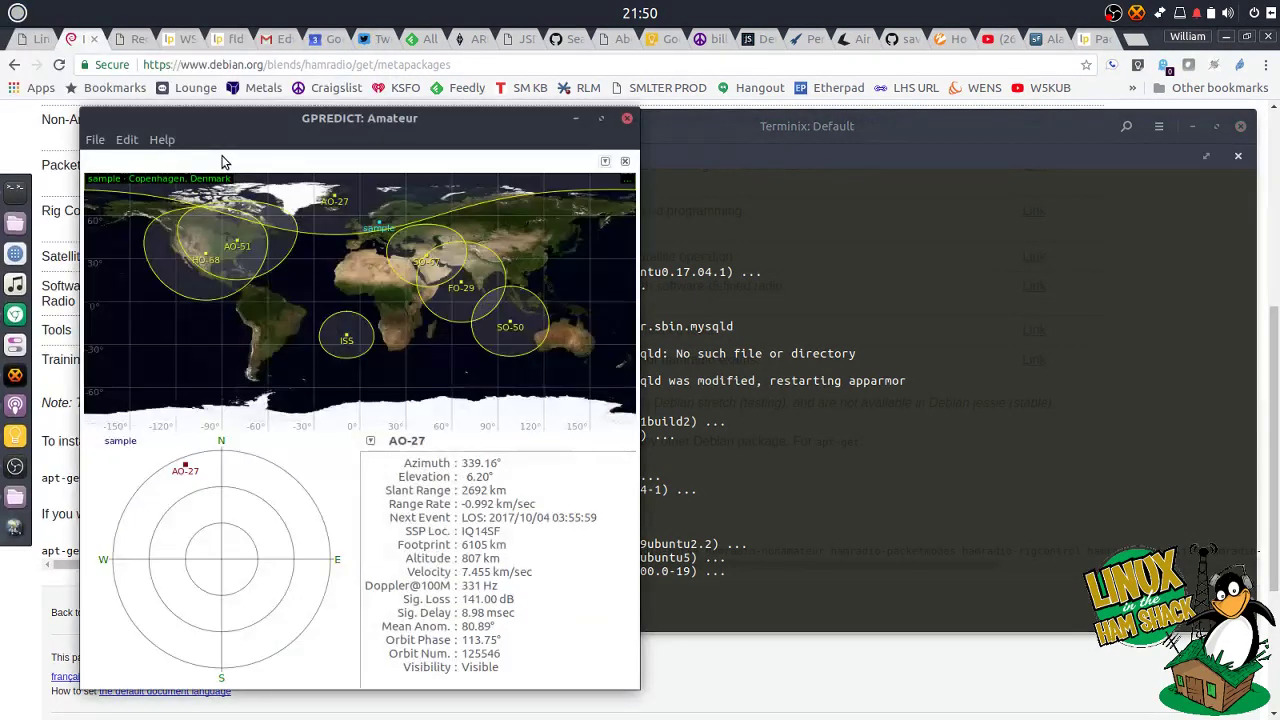
pyautogui.moveTo(377, 118); pyautogui.dragTo(485, 102)
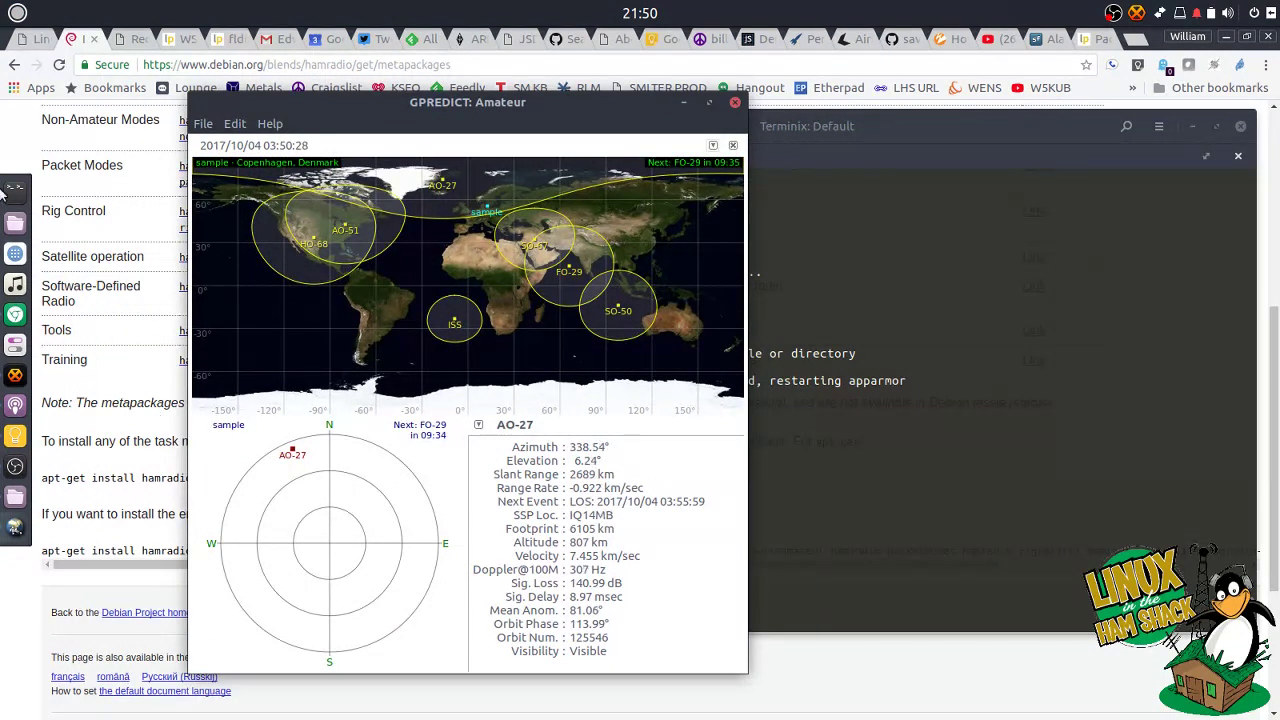
pyautogui.click(22, 10)
pyautogui.click(51, 240)
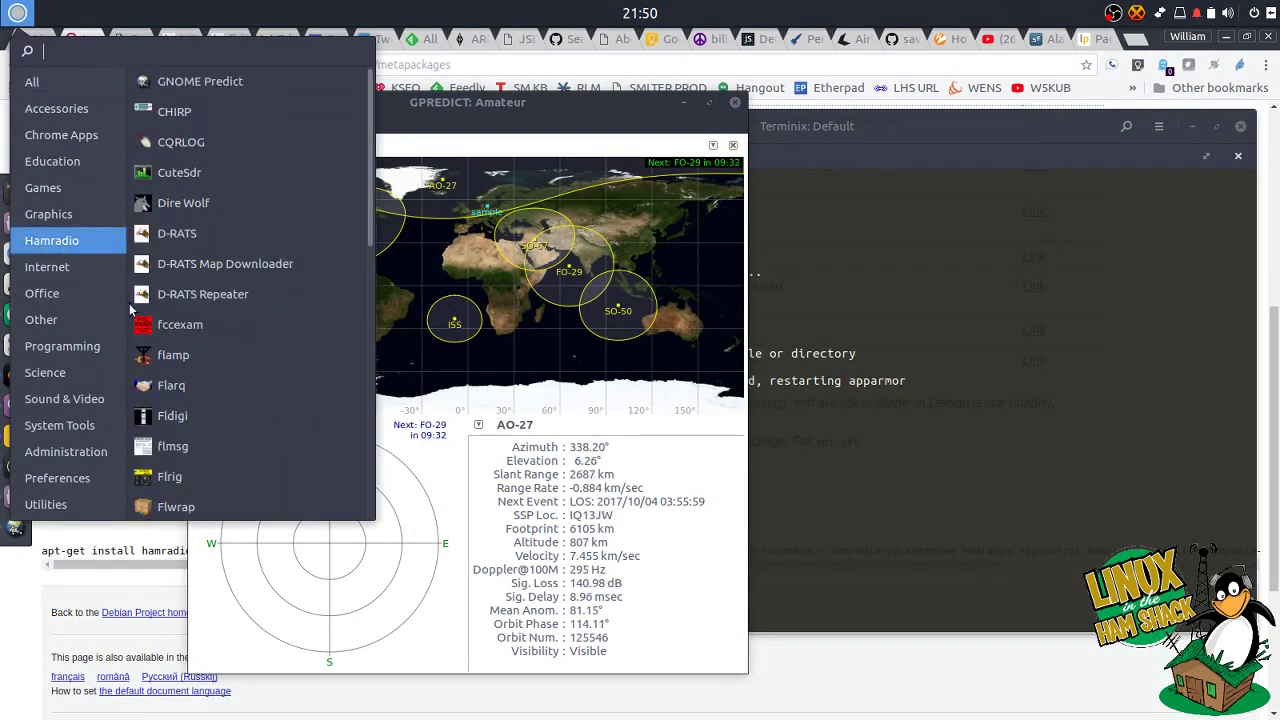
pyautogui.scroll(-2, 210, 340)
pyautogui.scroll(-2, 225, 385)
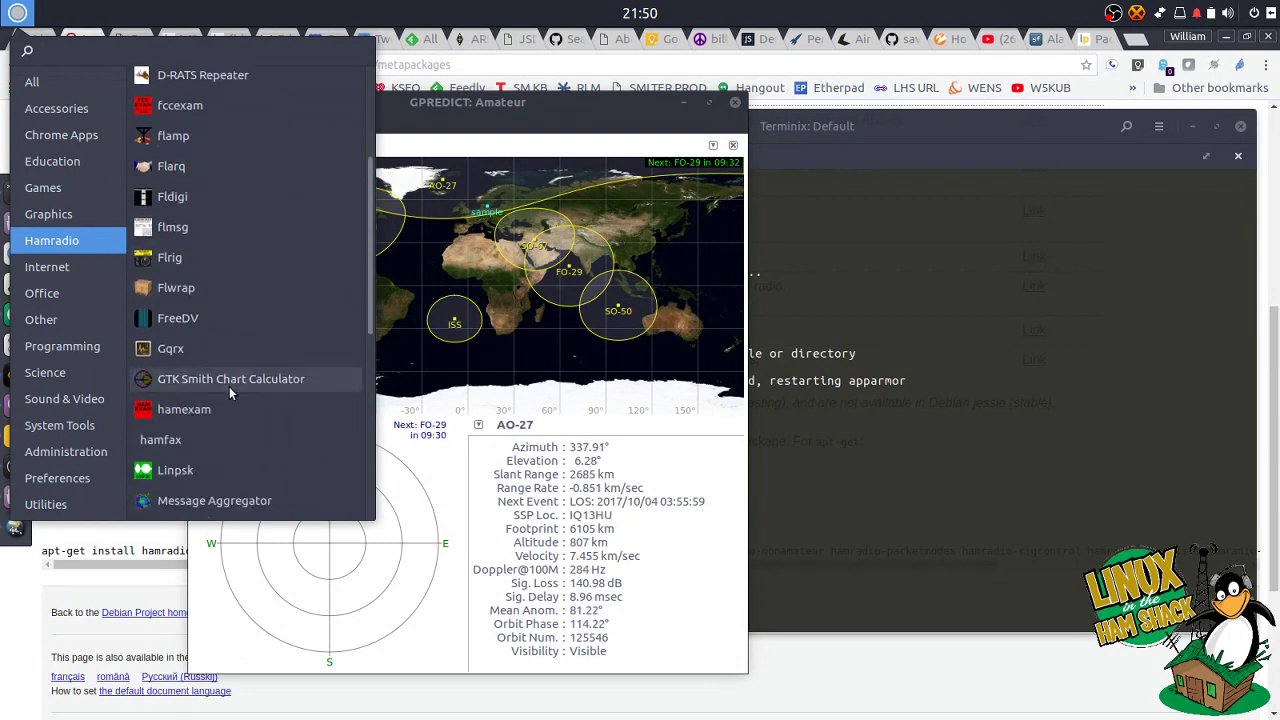
pyautogui.scroll(-2, 229, 390)
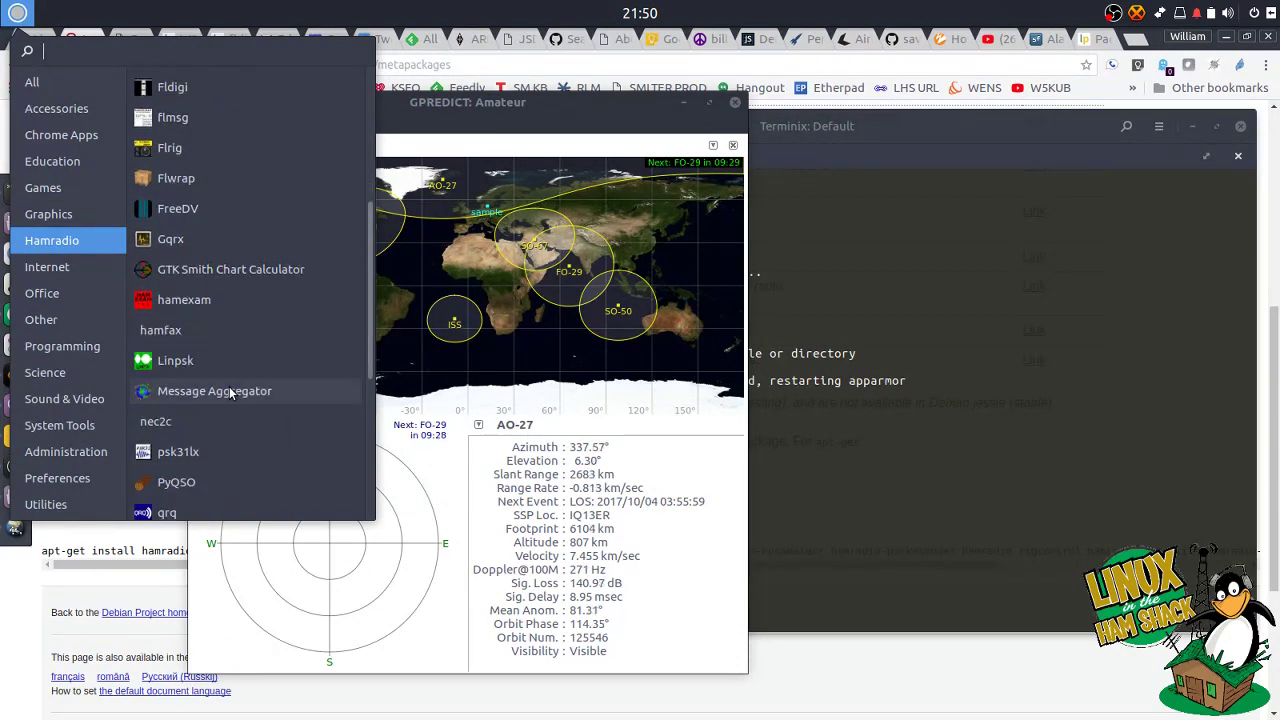
pyautogui.scroll(-2, 231, 390)
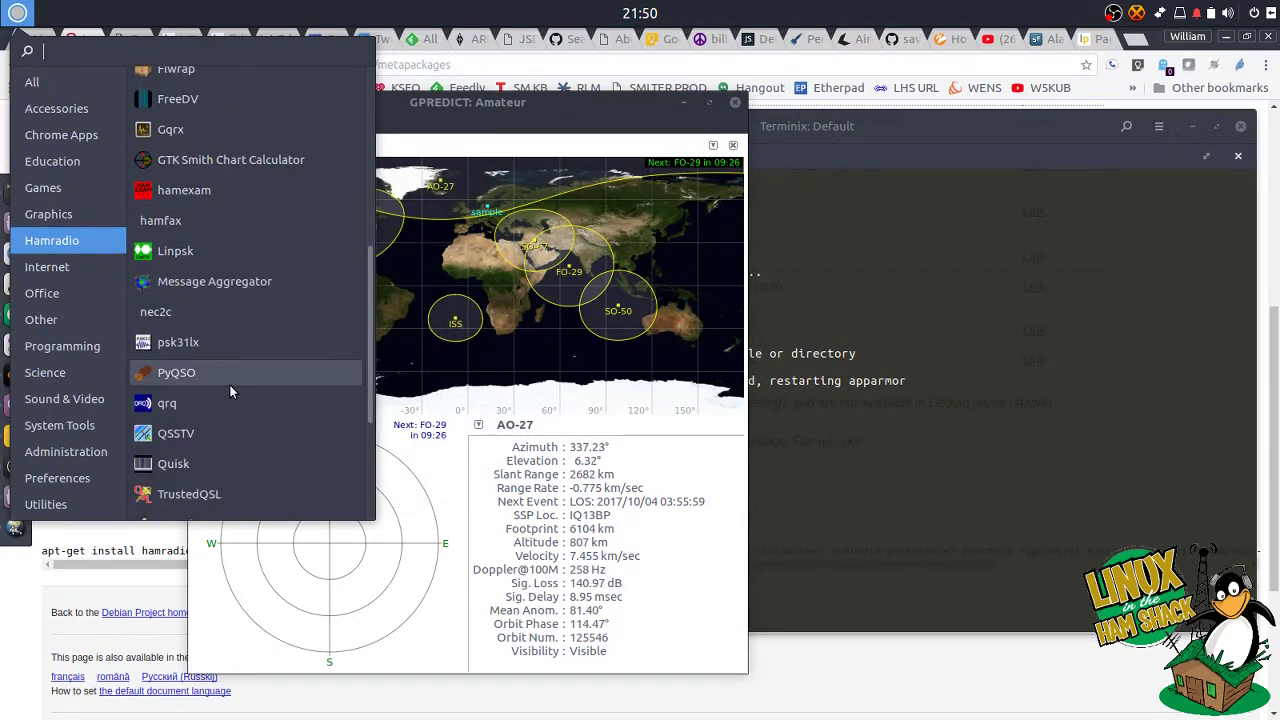
pyautogui.scroll(-1, 230, 379)
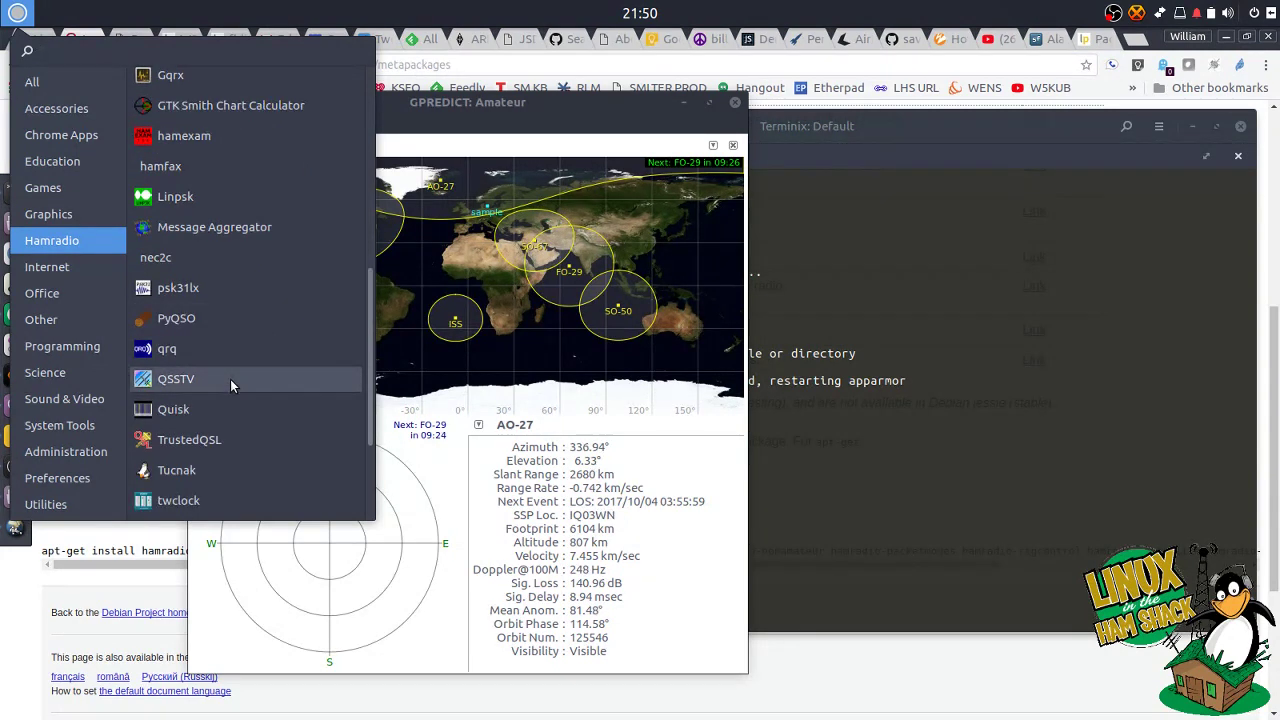
pyautogui.click(215, 408)
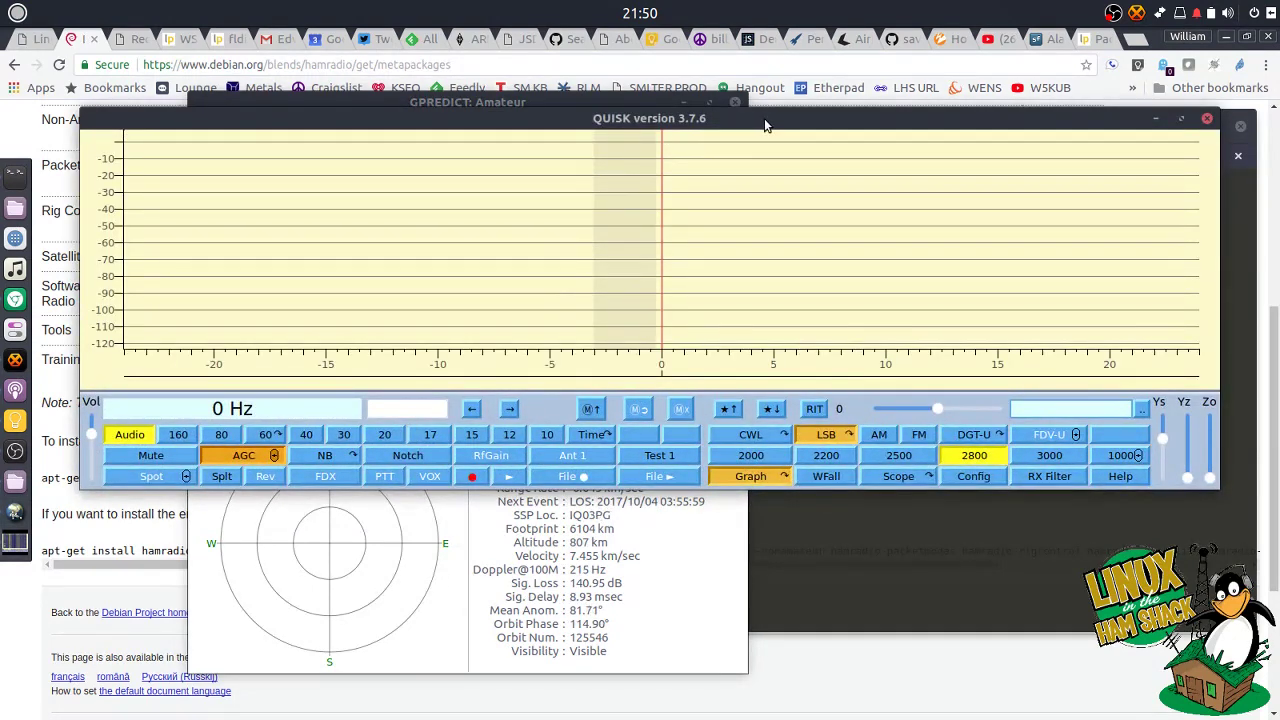
pyautogui.moveTo(764, 118); pyautogui.dragTo(764, 184)
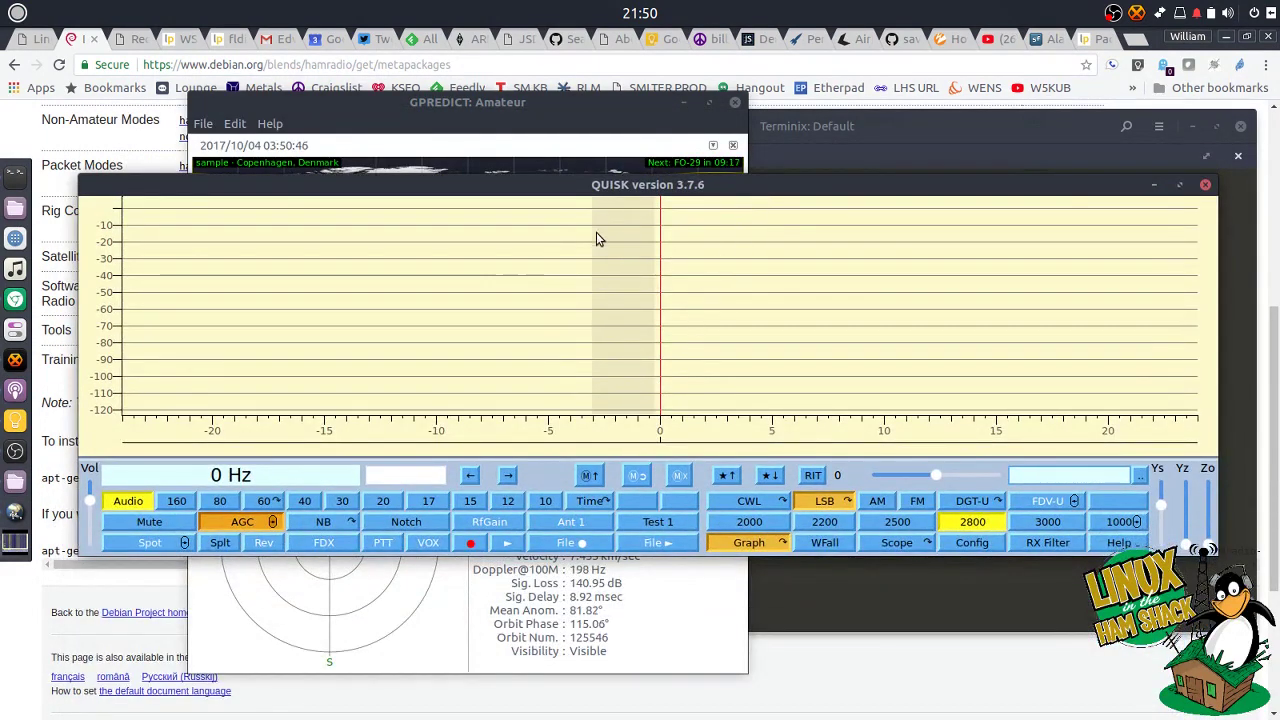
# Bring the GPredict window in front of Quisk and shift it up and left.
pyautogui.click(588, 110)
pyautogui.moveTo(589, 110); pyautogui.dragTo(538, 92)
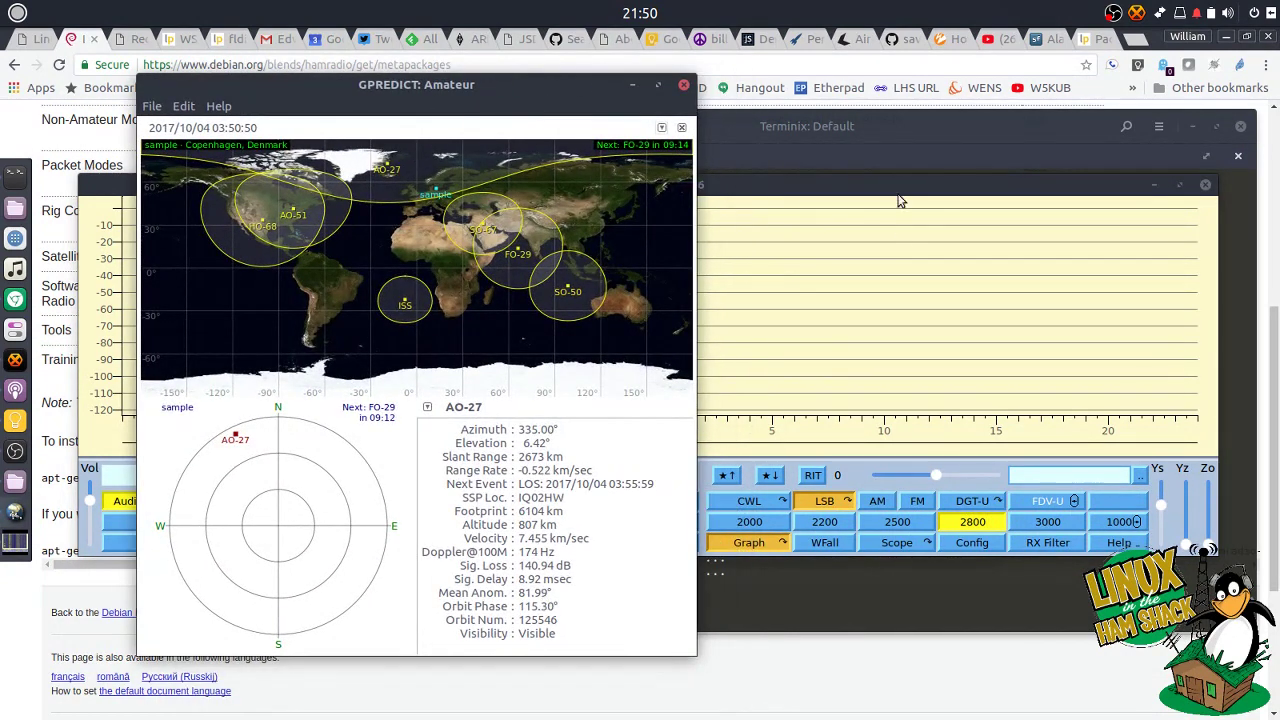
pyautogui.click(900, 190)
pyautogui.click(495, 90)
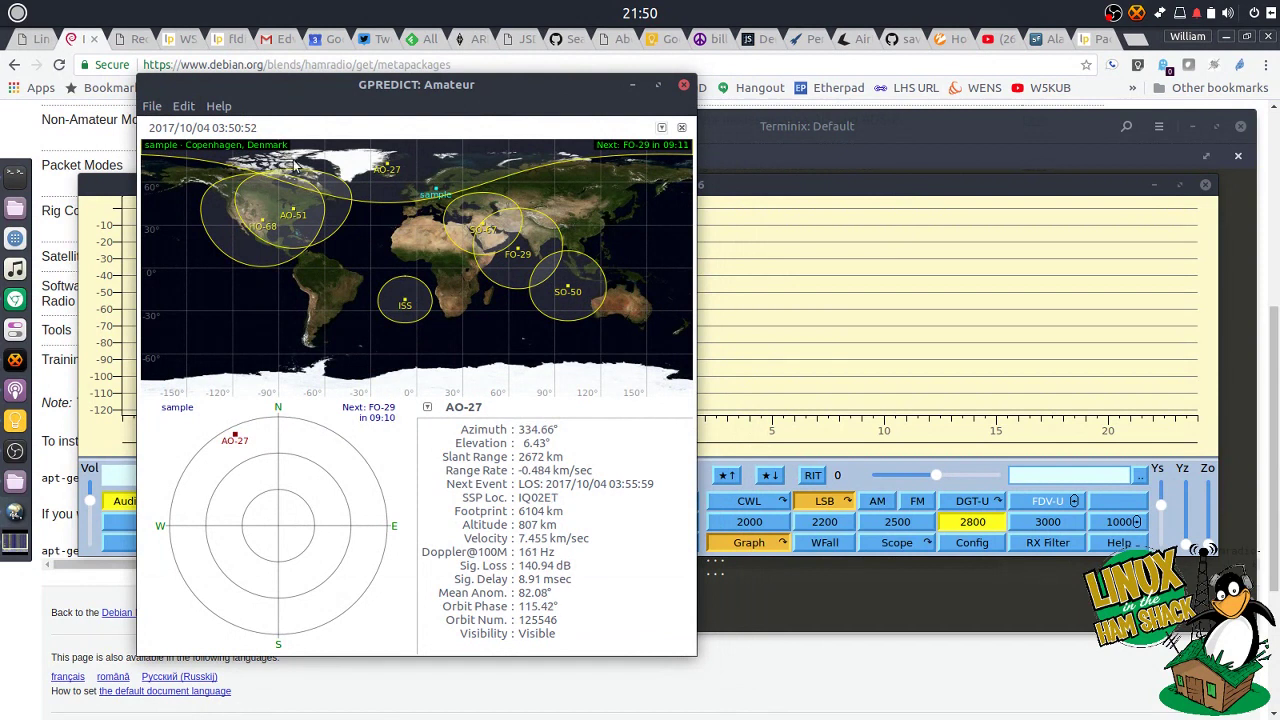
# Update GPredict's TLE data from the network, refreshing 865 satellites, and close the report.
pyautogui.click(193, 108)
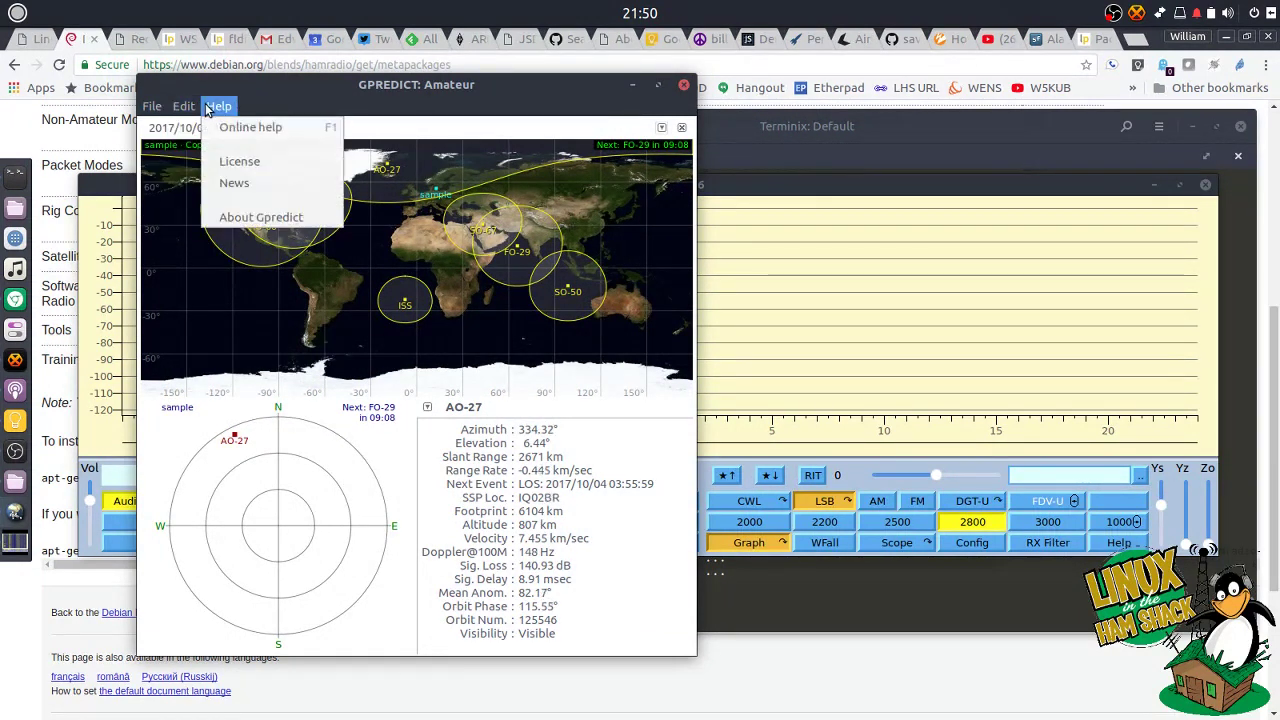
pyautogui.moveTo(225, 130)
pyautogui.click(345, 133)
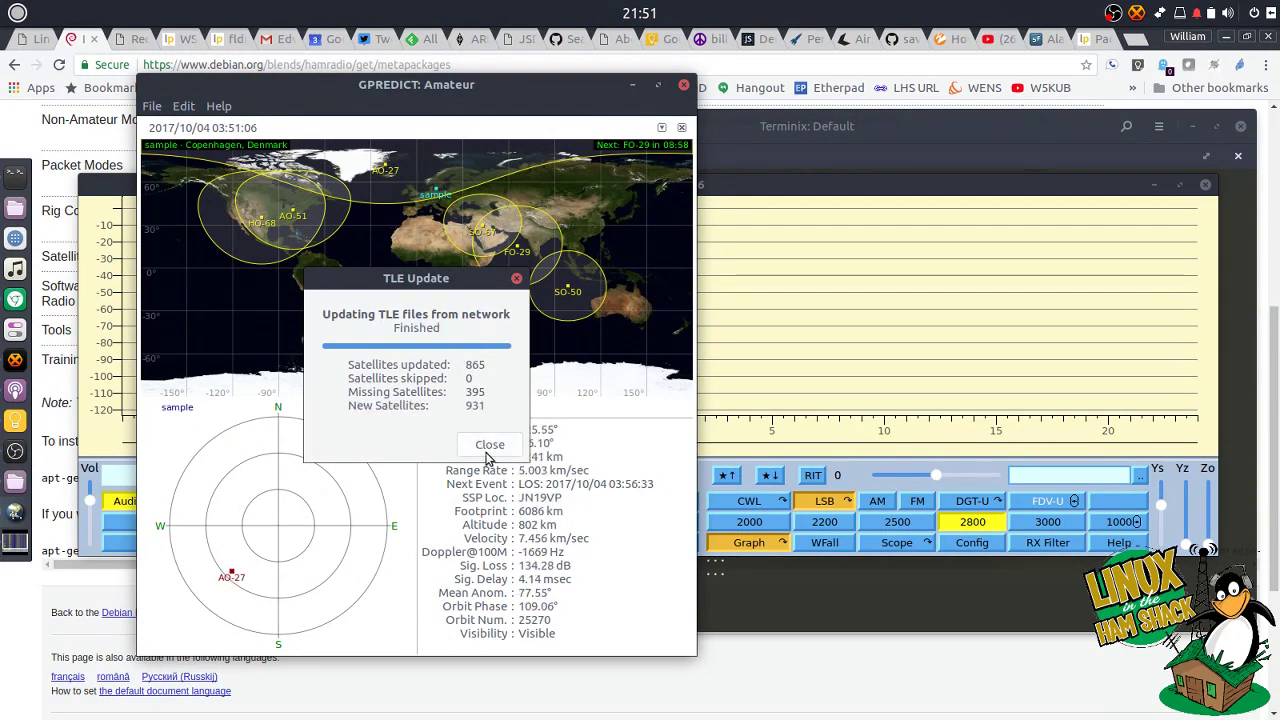
pyautogui.click(488, 450)
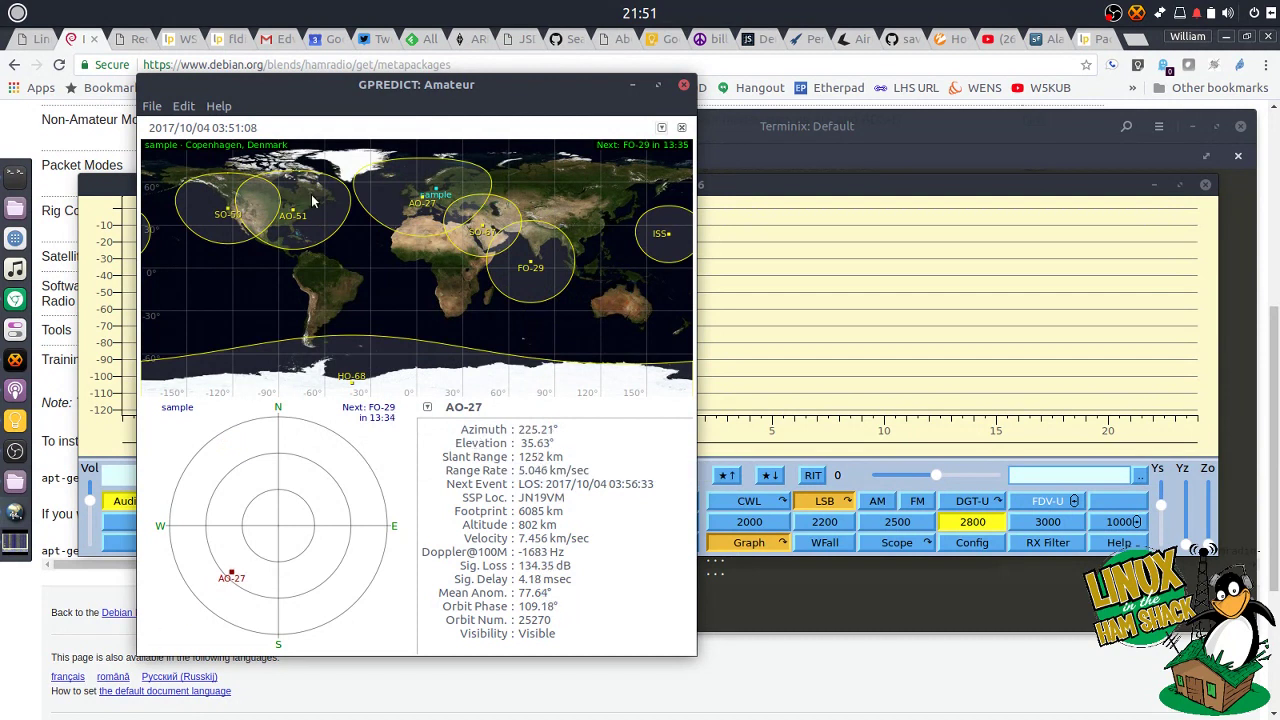
# Launch wsjtx from the Hamradio apps and bring its main window forward.
pyautogui.click(18, 12)
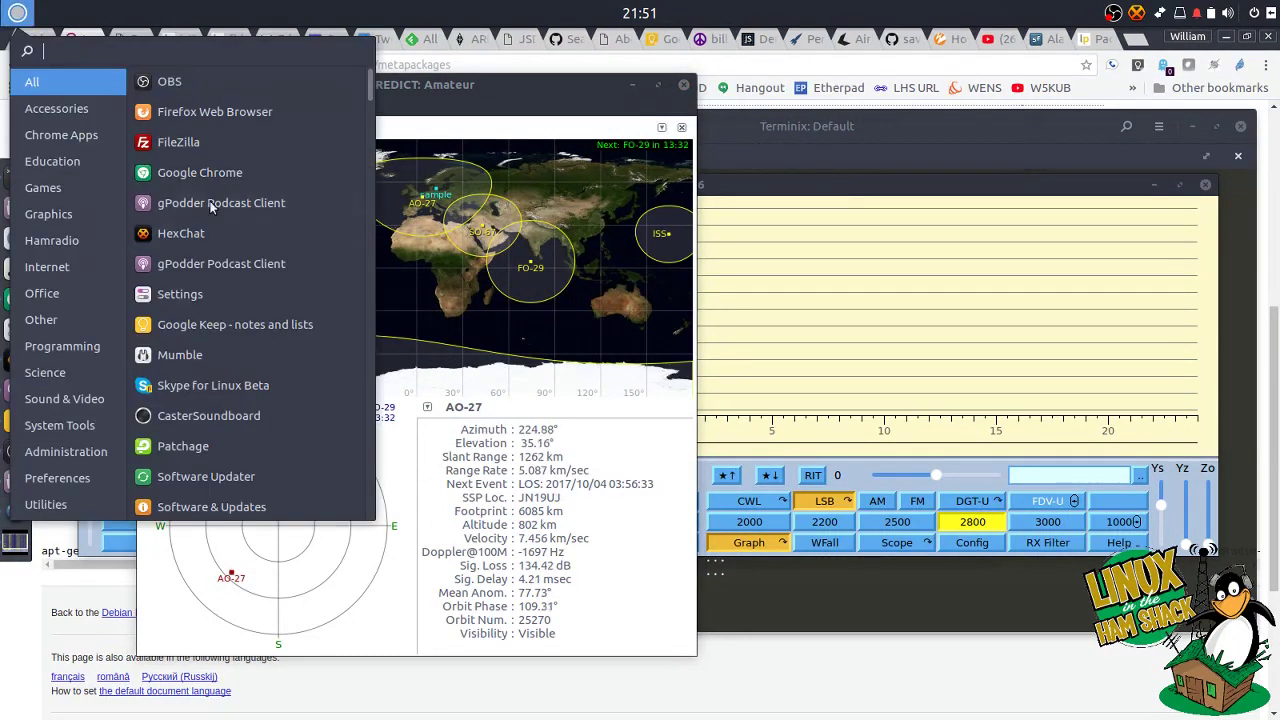
pyautogui.click(88, 243)
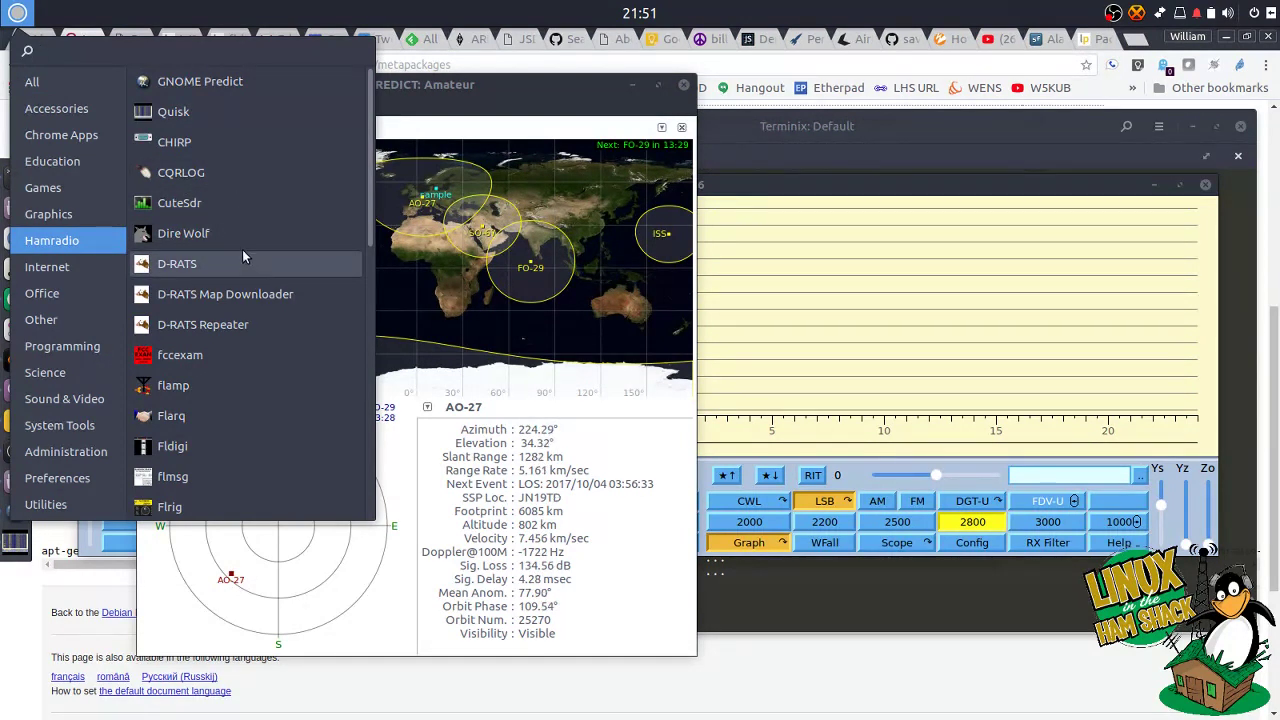
pyautogui.scroll(-10, 242, 257)
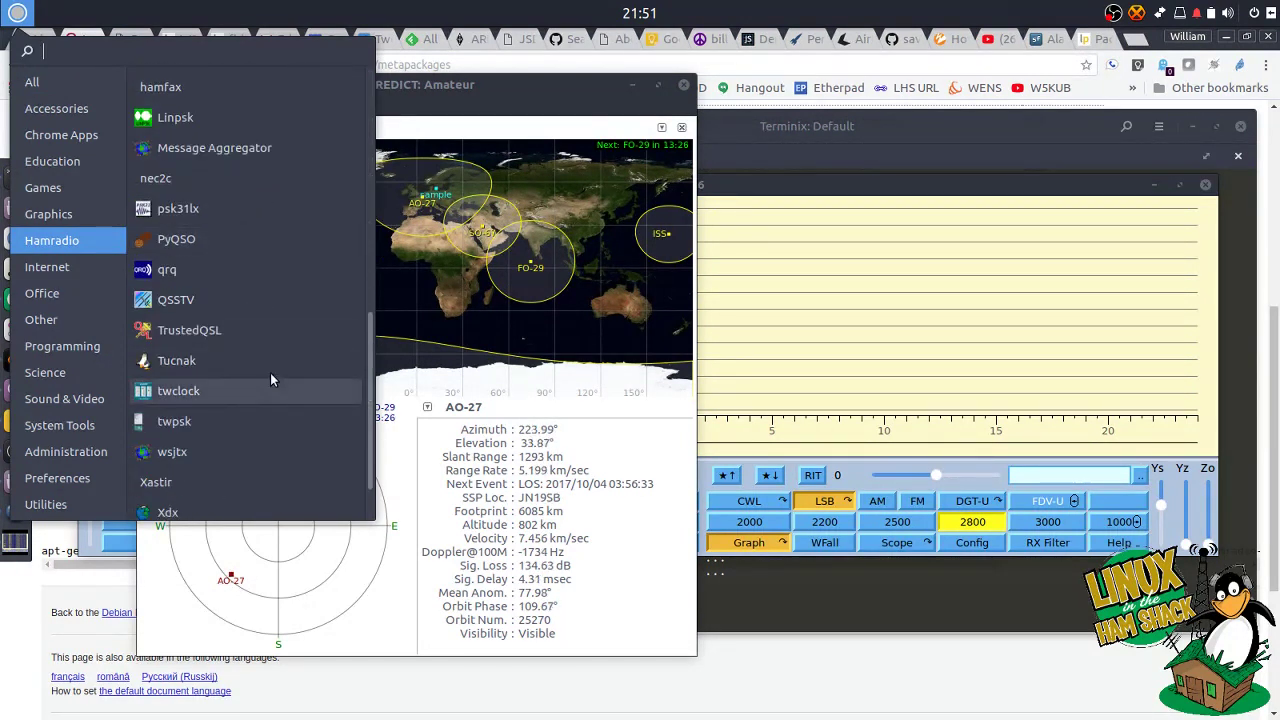
pyautogui.scroll(-2, 221, 460)
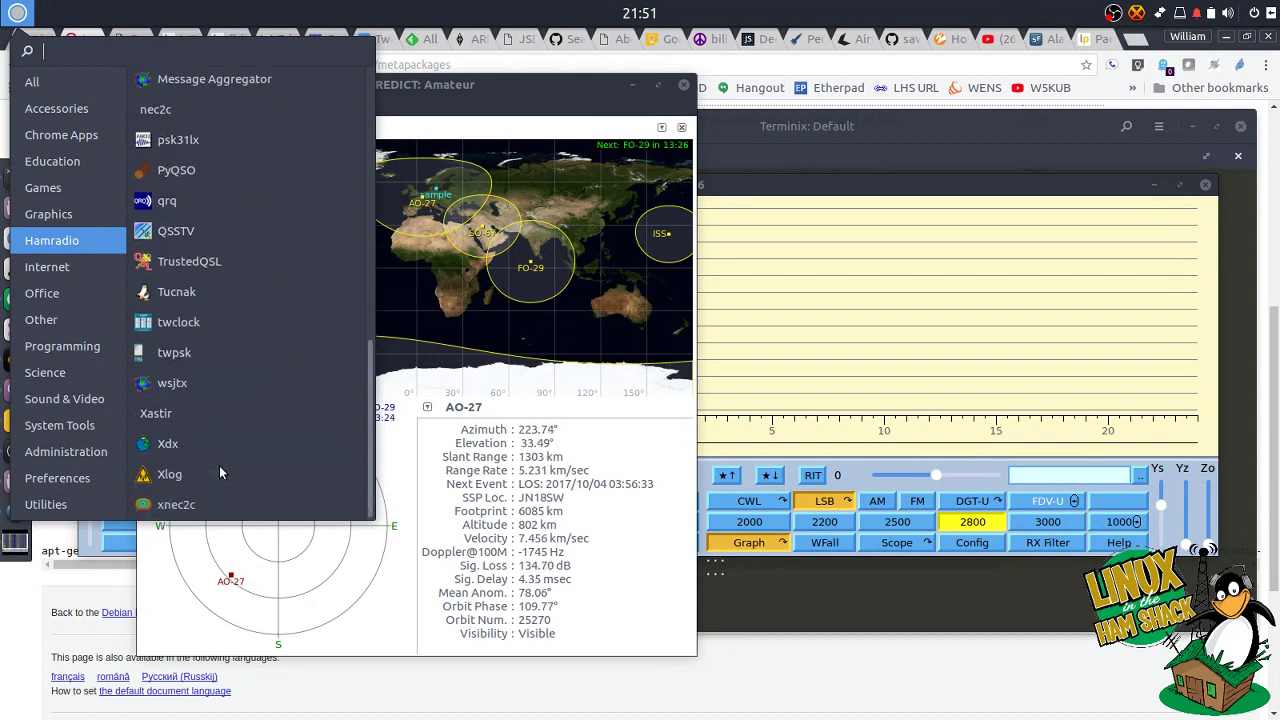
pyautogui.click(210, 375)
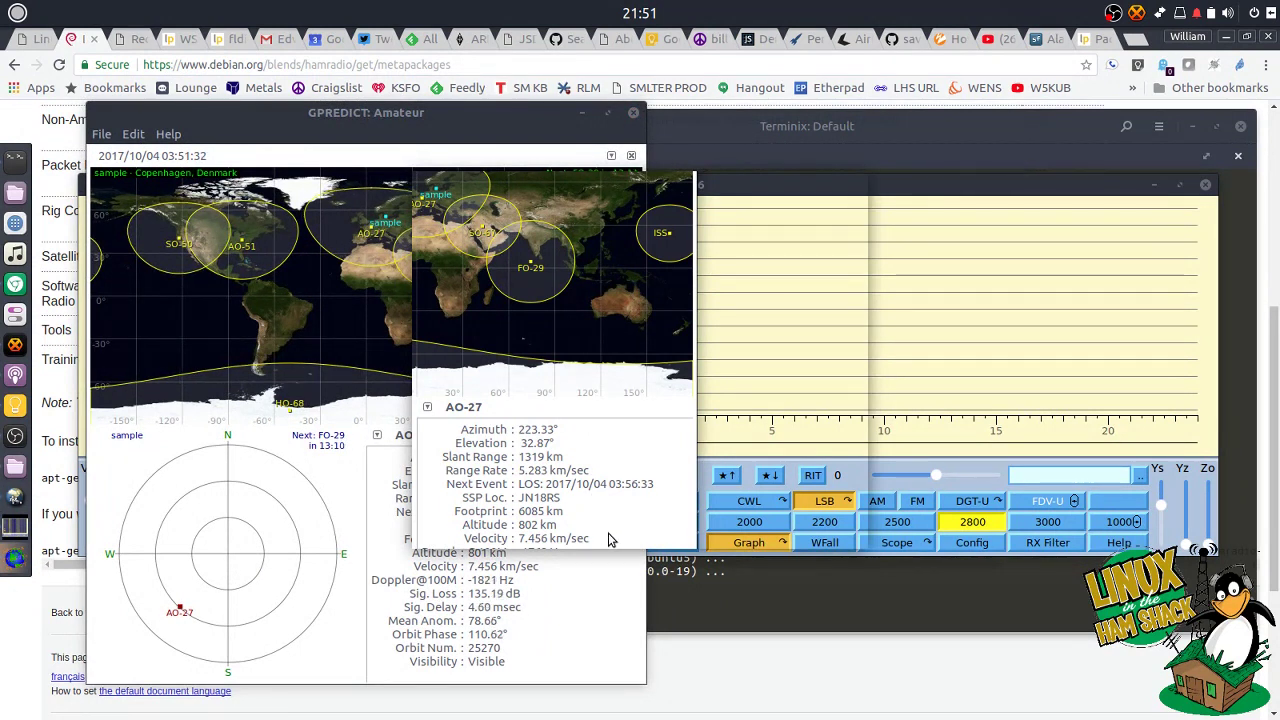
pyautogui.hotkey('alt', 'Tab')
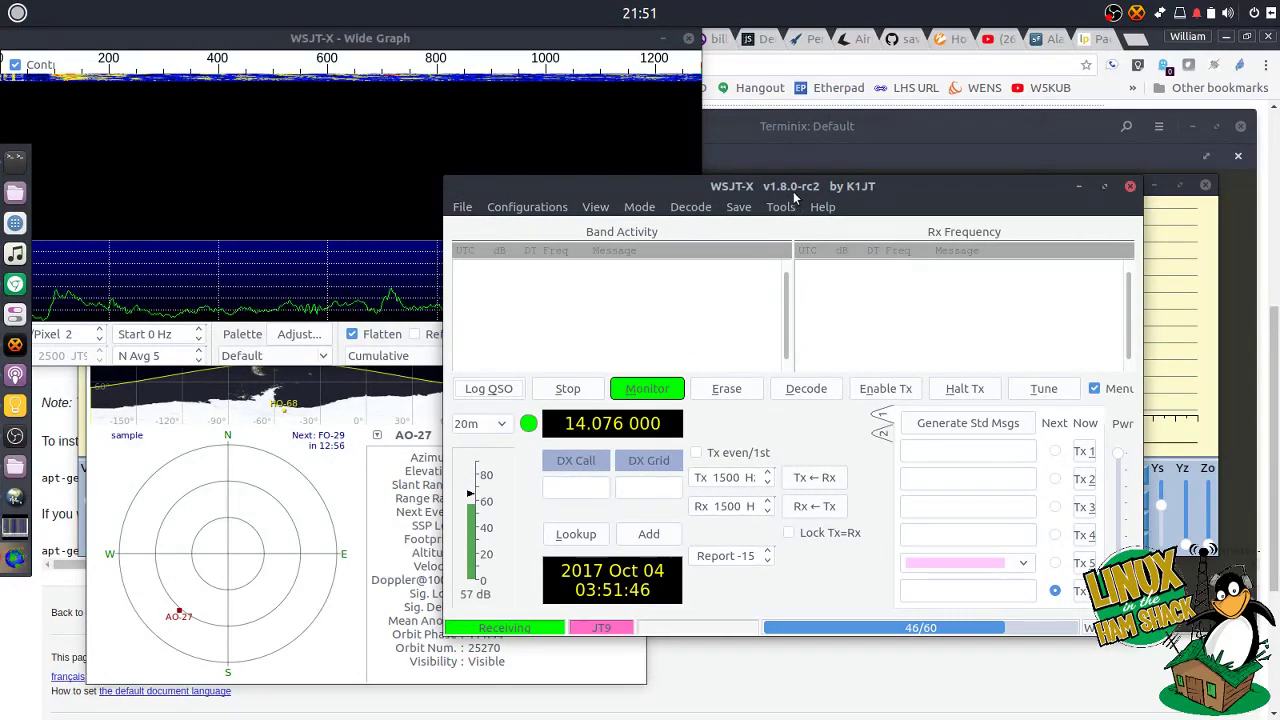
# Move the WSJT-X main window to confirm 20m at 14.076 000, then minimize it.
pyautogui.moveTo(793, 191); pyautogui.dragTo(733, 203)
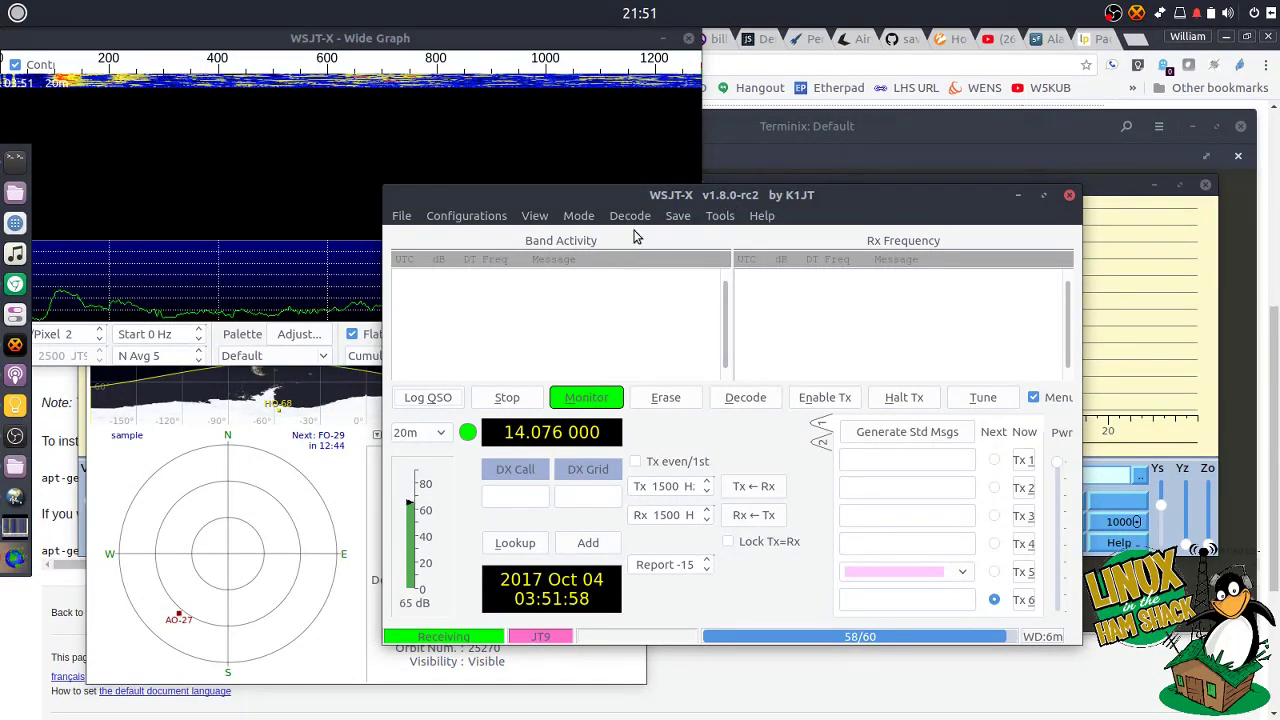
pyautogui.moveTo(677, 187); pyautogui.dragTo(639, 234)
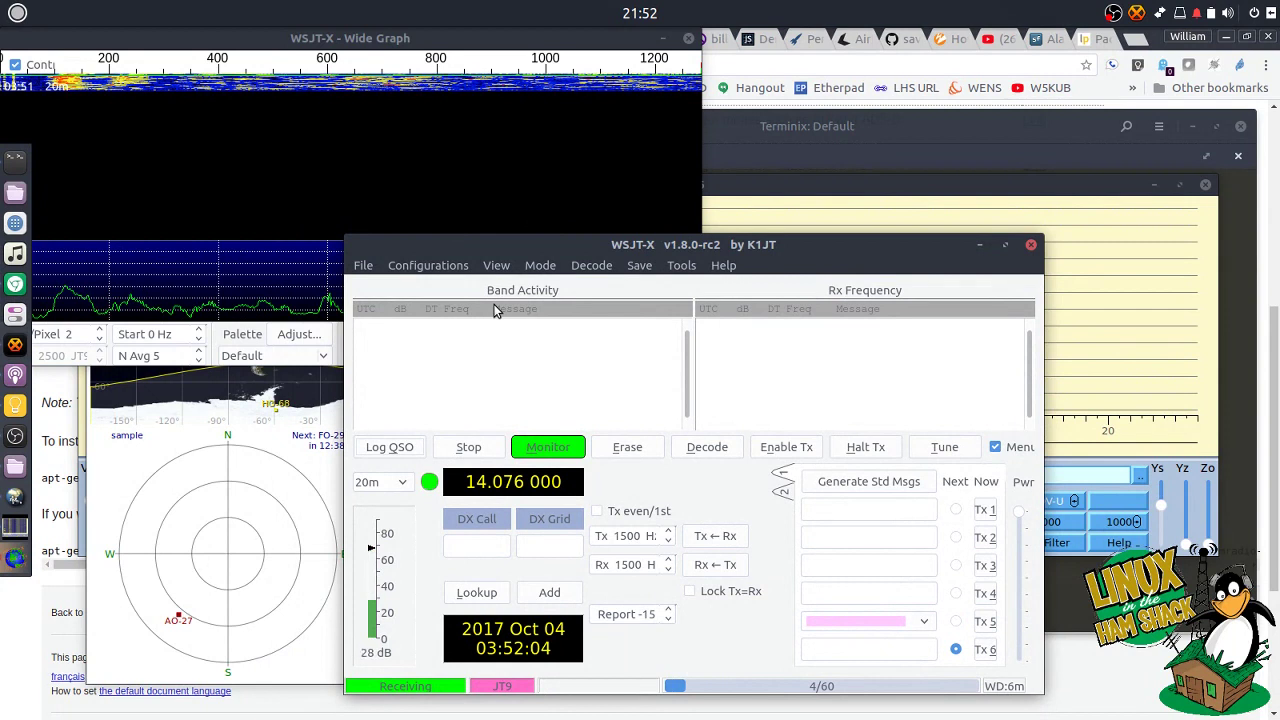
pyautogui.click(971, 247)
# Minimize the WSJT-X Wide Graph and GPredict windows and bring Terminix to the front.
pyautogui.click(663, 38)
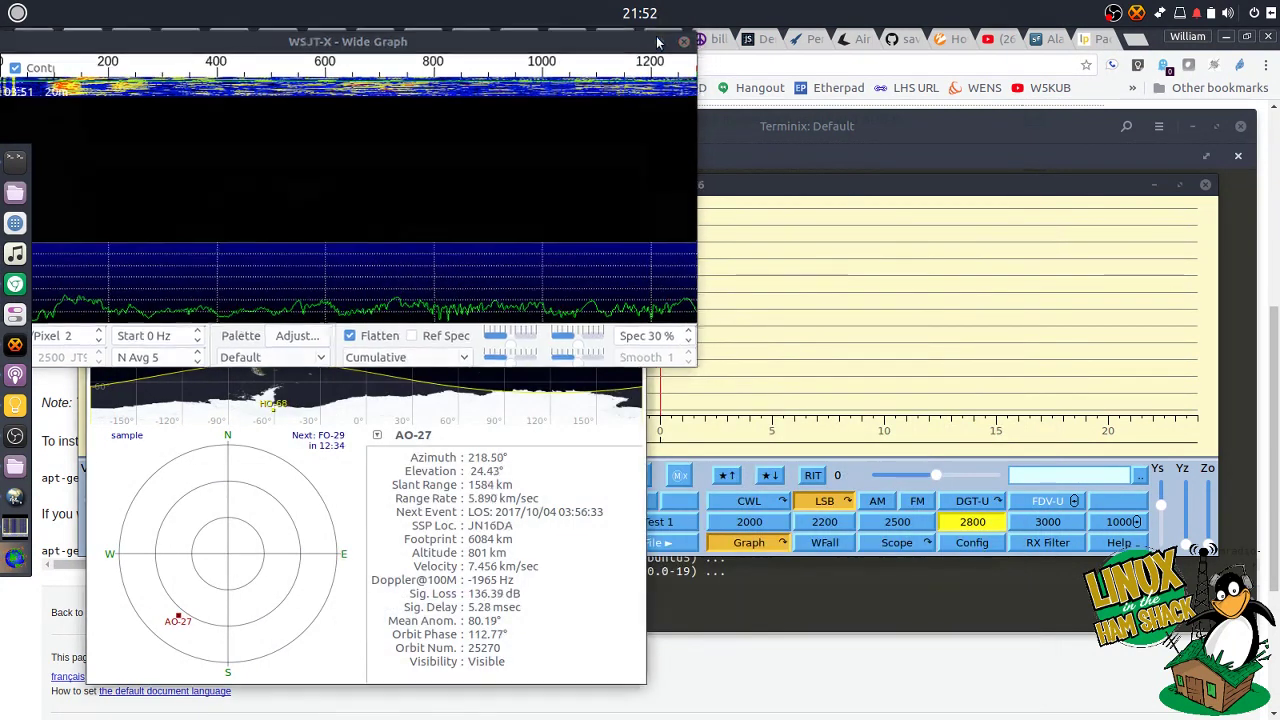
pyautogui.click(583, 113)
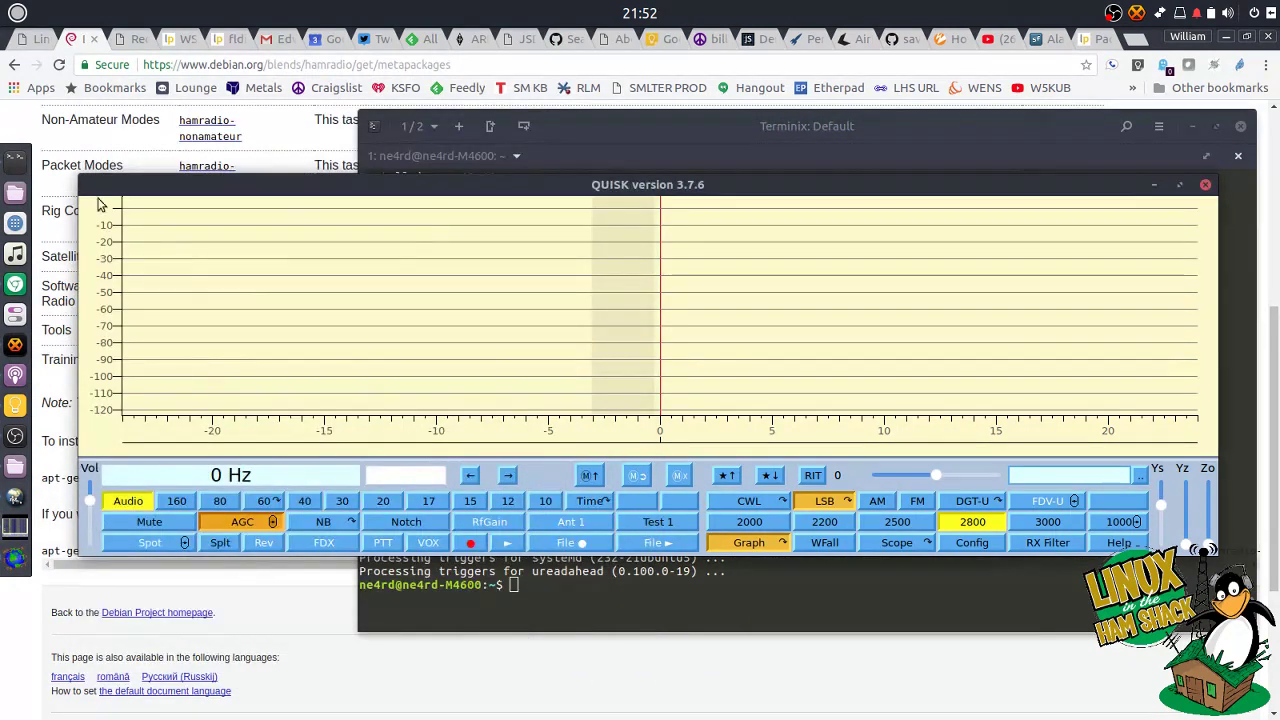
pyautogui.click(30, 165)
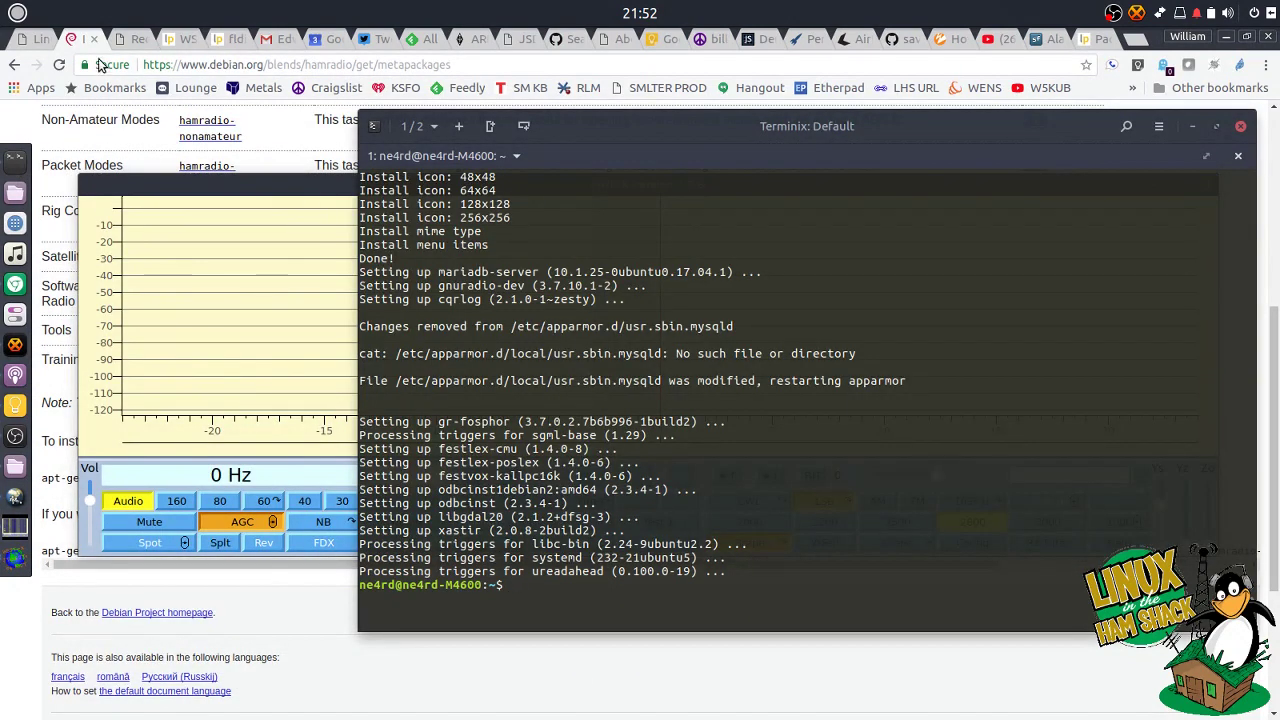
# Look over the Hamradio category in the application menu, then close the menu and return to the terminal.
pyautogui.click(19, 13)
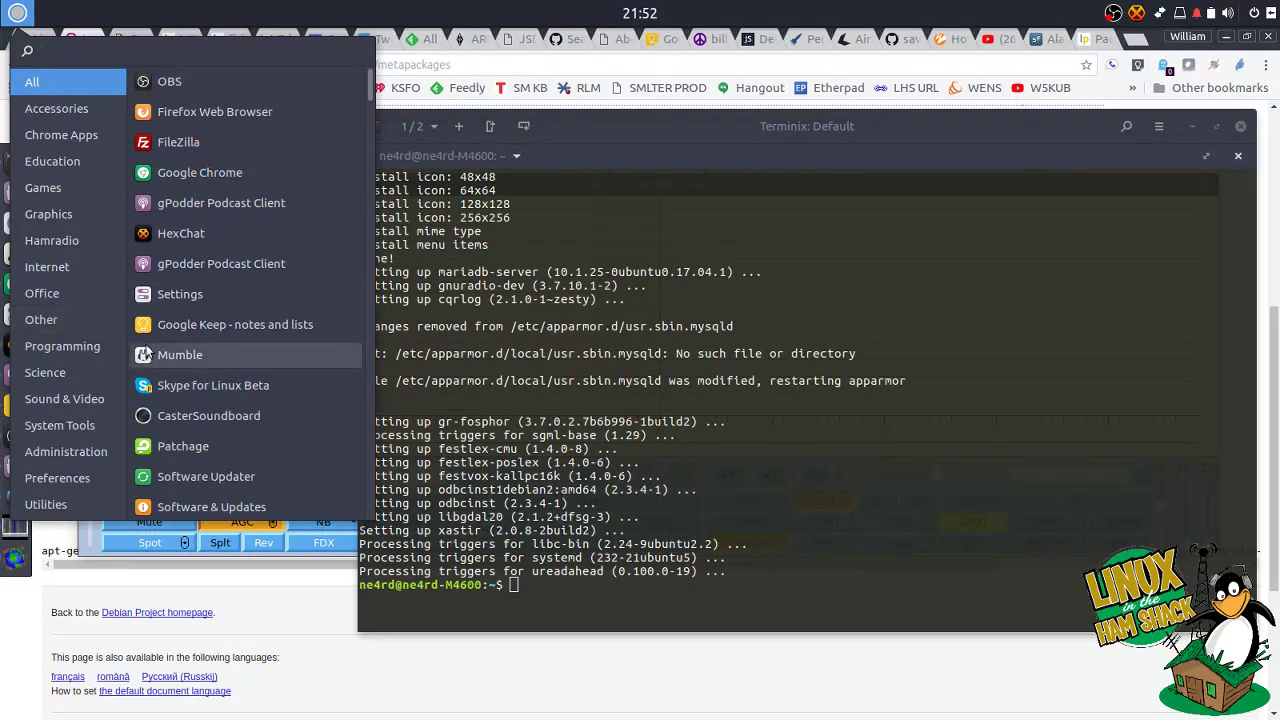
pyautogui.click(83, 232)
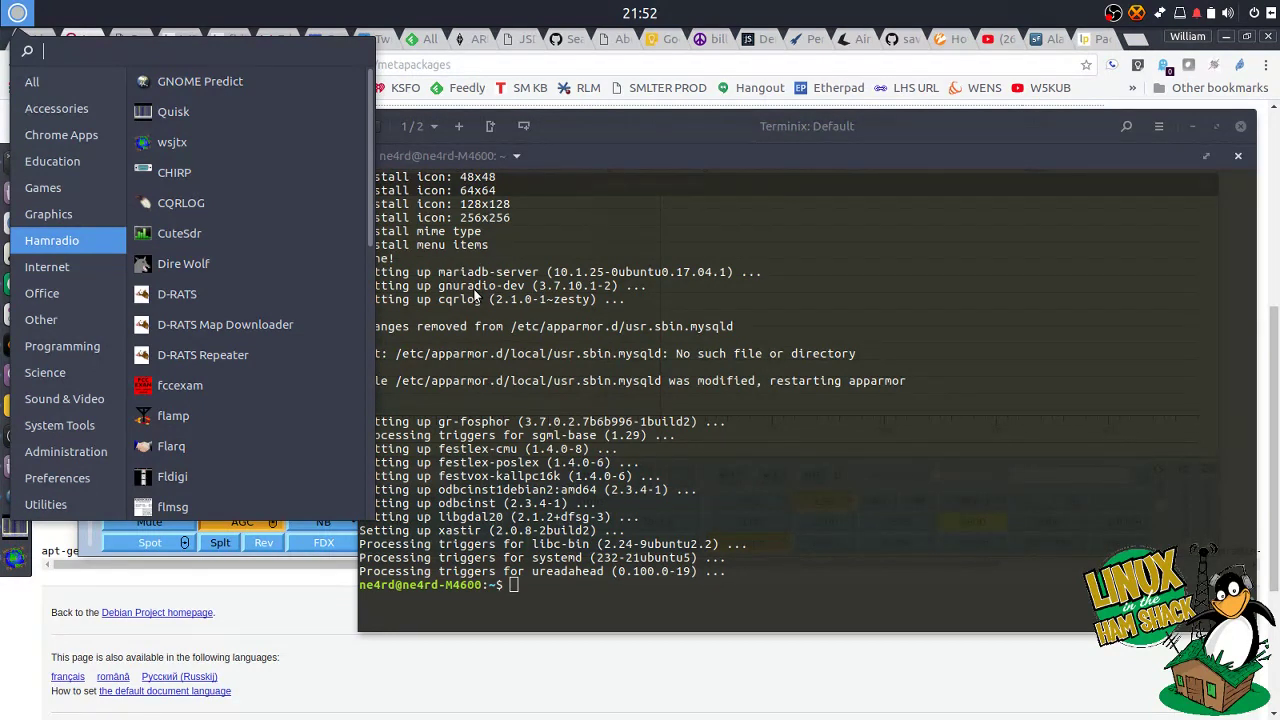
pyautogui.click(857, 404)
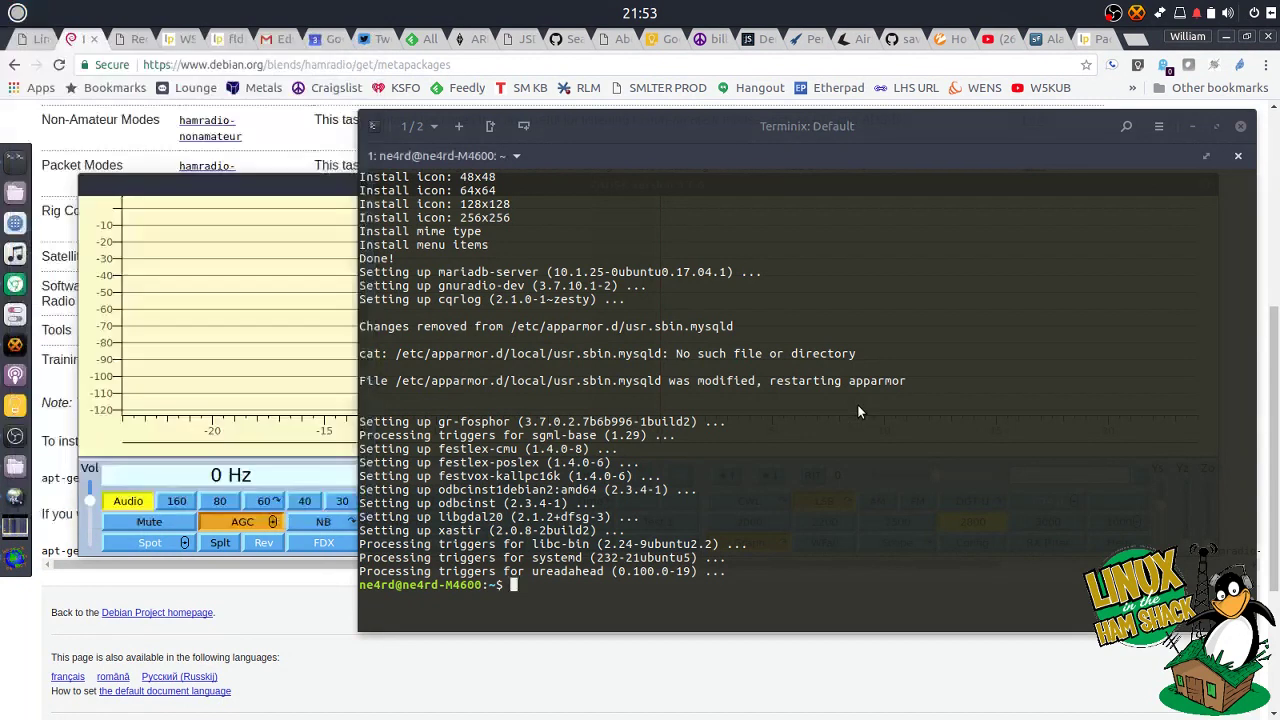